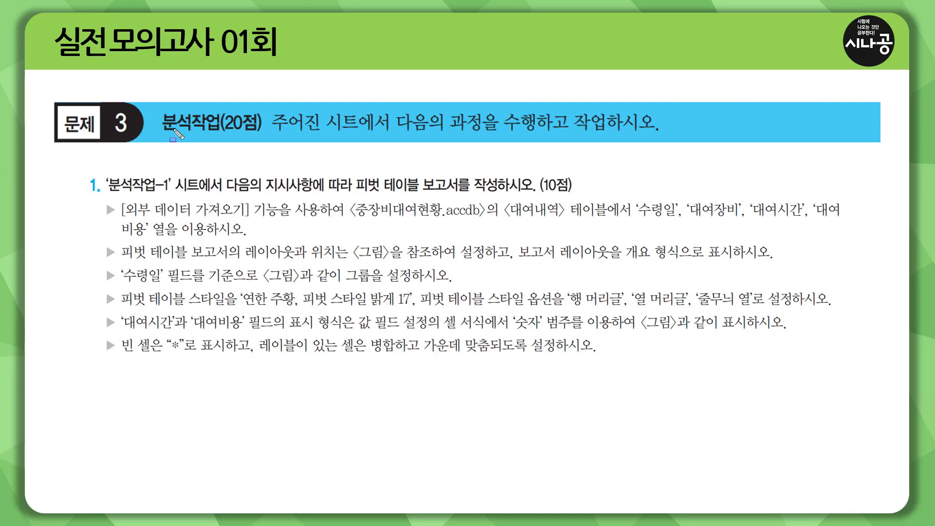
{"action": "left_click_drag", "start_coordinate": [163, 134], "coordinate": [220, 134]}
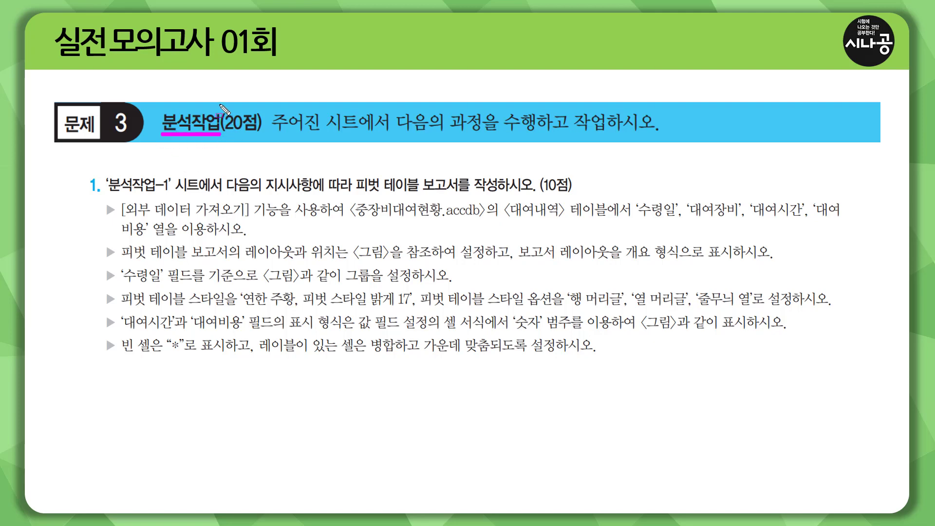
{"action": "mouse_move", "coordinate": [223, 109]}
{"action": "left_mouse_down"}
{"action": "mouse_move", "coordinate": [227, 144]}
{"action": "mouse_move", "coordinate": [262, 105]}
{"action": "mouse_move", "coordinate": [266, 139]}
{"action": "mouse_move", "coordinate": [658, 136]}
{"action": "left_mouse_up"}
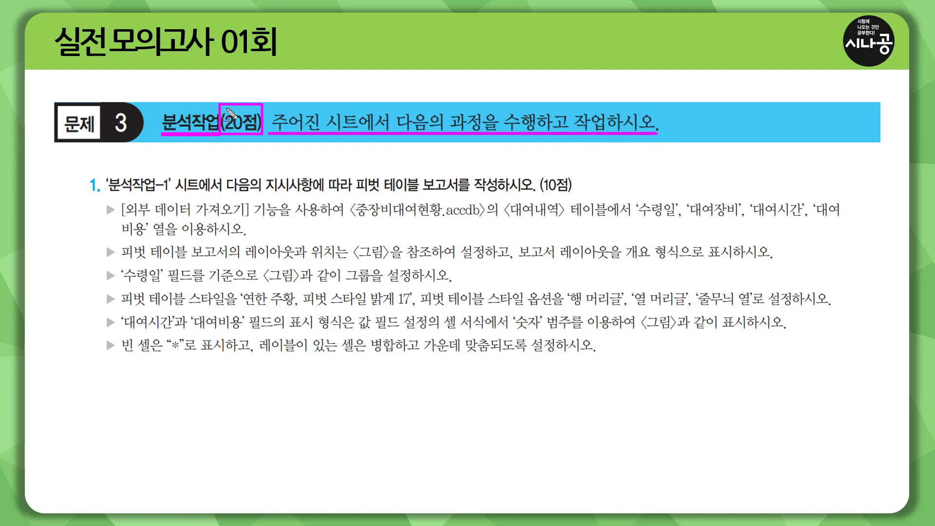
{"action": "key", "text": "Escape"}
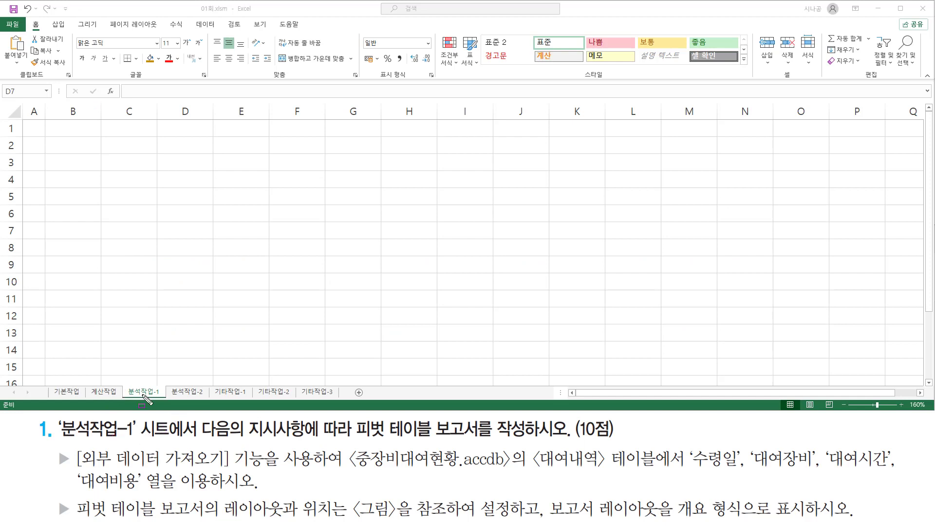
{"action": "left_click_drag", "start_coordinate": [57, 441], "coordinate": [135, 441]}
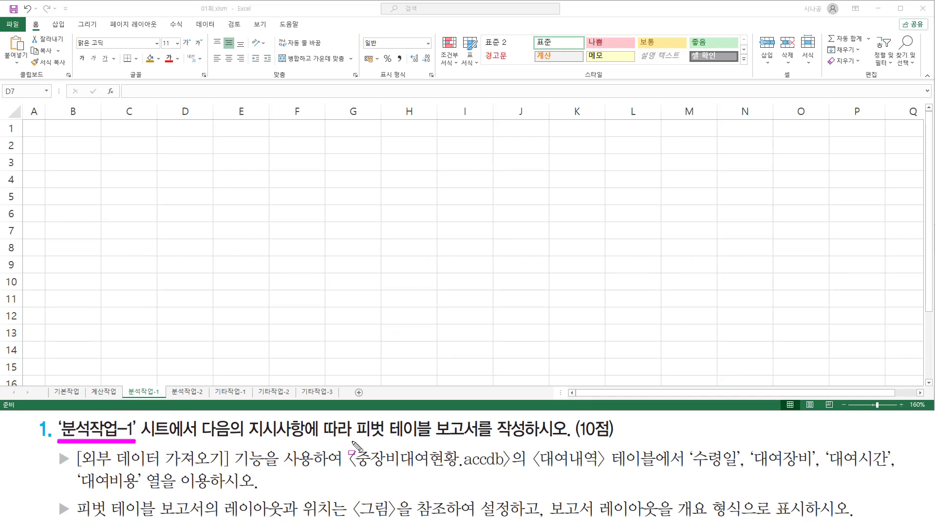
{"action": "left_click_drag", "start_coordinate": [352, 442], "coordinate": [481, 440]}
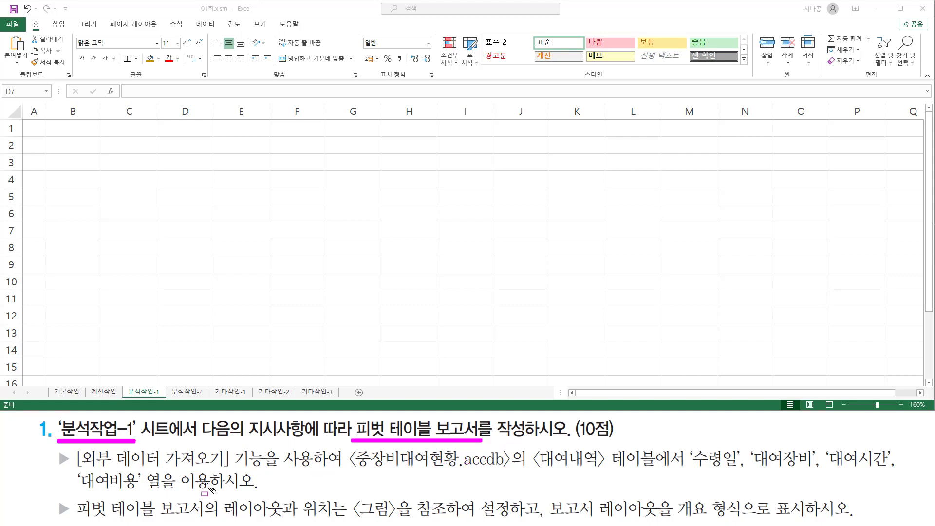
{"action": "key", "text": "Escape"}
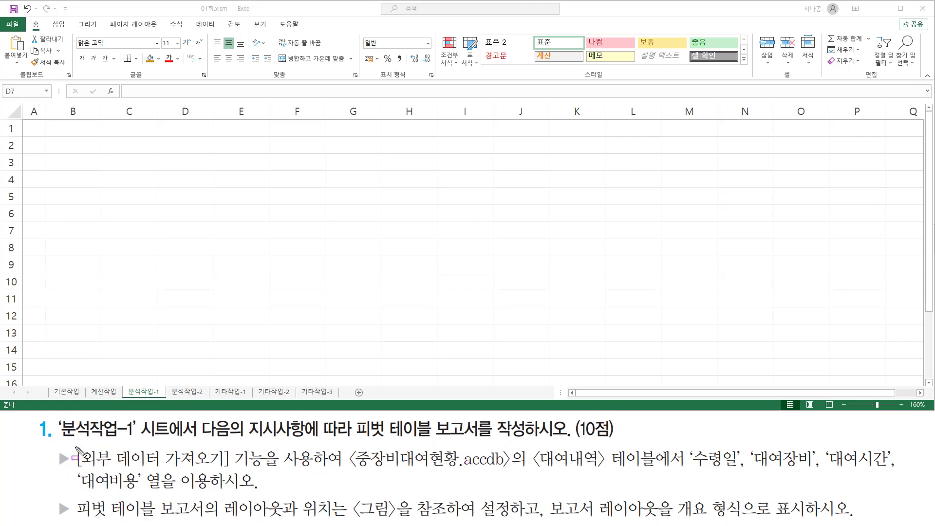
{"action": "left_click_drag", "start_coordinate": [74, 446], "coordinate": [233, 468]}
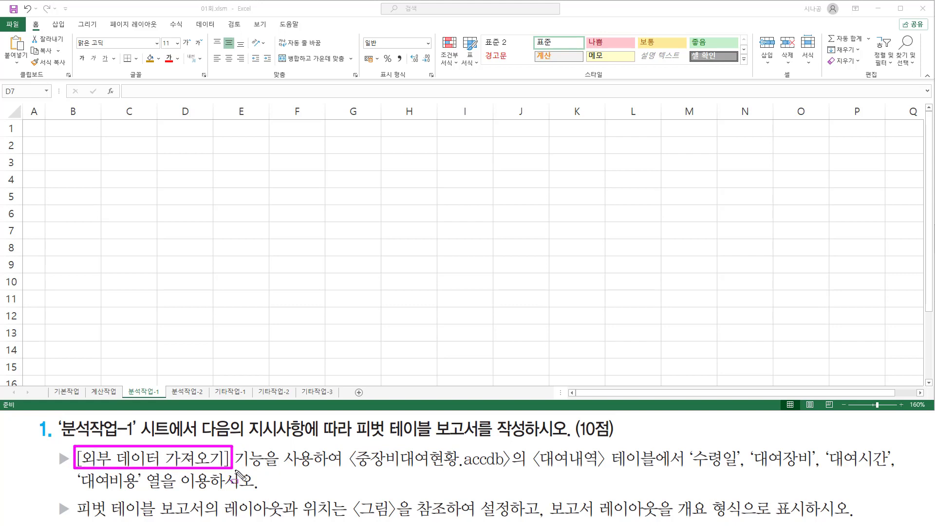
{"action": "mouse_move", "coordinate": [351, 471]}
{"action": "left_mouse_down"}
{"action": "mouse_move", "coordinate": [509, 471]}
{"action": "mouse_move", "coordinate": [511, 444]}
{"action": "mouse_move", "coordinate": [552, 468]}
{"action": "mouse_move", "coordinate": [902, 471]}
{"action": "left_mouse_up"}
{"action": "mouse_move", "coordinate": [83, 493]}
{"action": "left_mouse_down"}
{"action": "mouse_move", "coordinate": [136, 471]}
{"action": "mouse_move", "coordinate": [138, 493]}
{"action": "mouse_move", "coordinate": [265, 494]}
{"action": "left_mouse_up"}
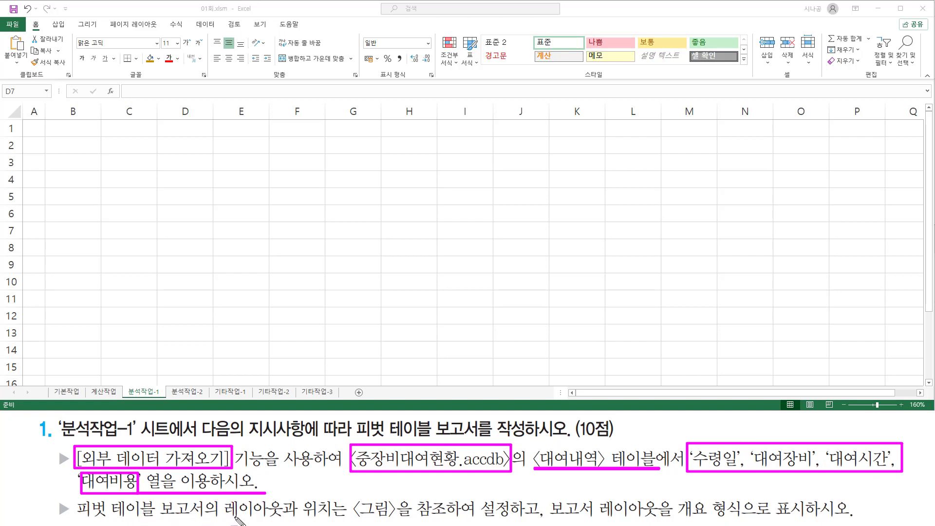
{"action": "left_click_drag", "start_coordinate": [220, 518], "coordinate": [511, 520]}
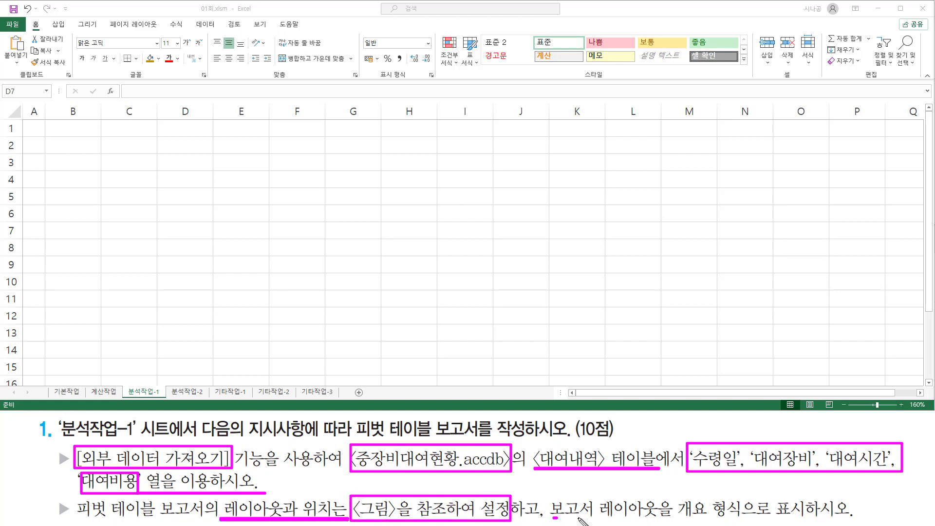
{"action": "mouse_move", "coordinate": [580, 517]}
{"action": "left_mouse_down"}
{"action": "mouse_move", "coordinate": [689, 511]}
{"action": "mouse_move", "coordinate": [717, 520]}
{"action": "left_mouse_up"}
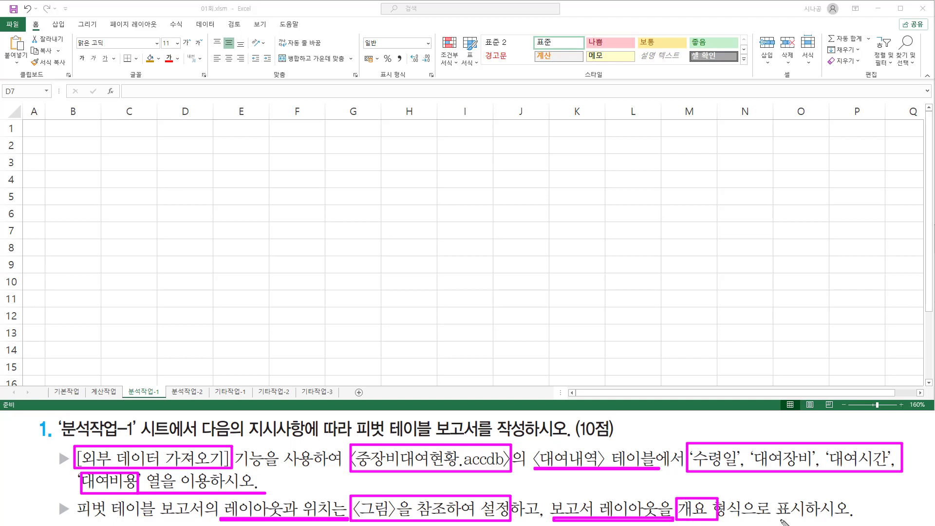
{"action": "left_click_drag", "start_coordinate": [781, 521], "coordinate": [812, 521]}
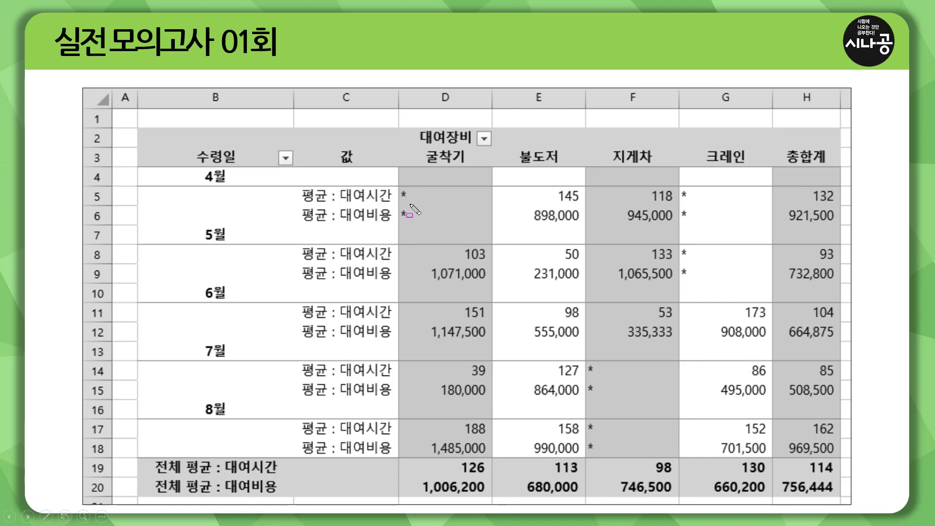
{"action": "mouse_move", "coordinate": [400, 188]}
{"action": "left_mouse_down"}
{"action": "mouse_move", "coordinate": [603, 419]}
{"action": "mouse_move", "coordinate": [758, 435]}
{"action": "mouse_move", "coordinate": [841, 460]}
{"action": "mouse_move", "coordinate": [755, 453]}
{"action": "mouse_move", "coordinate": [768, 456]}
{"action": "left_mouse_up"}
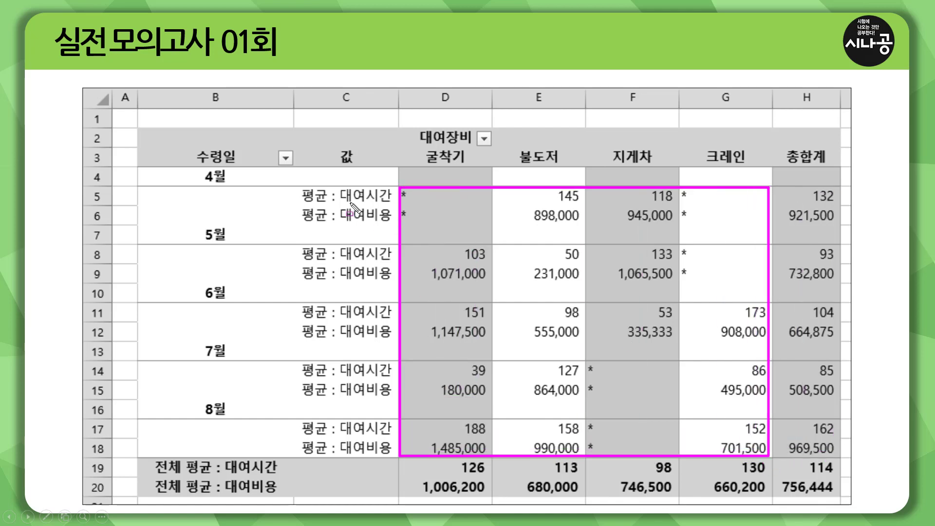
{"action": "left_click_drag", "start_coordinate": [339, 204], "coordinate": [389, 203]}
{"action": "left_click_drag", "start_coordinate": [339, 223], "coordinate": [395, 223]}
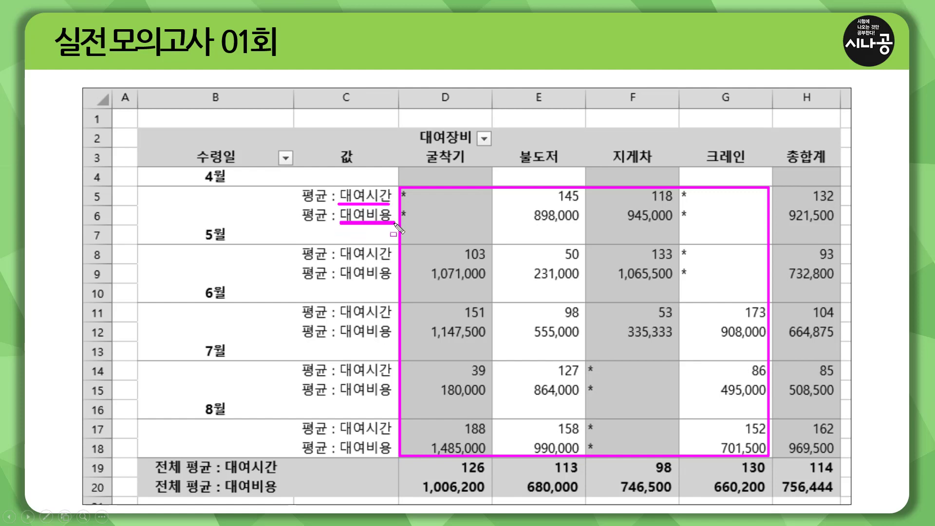
{"action": "left_click_drag", "start_coordinate": [337, 261], "coordinate": [388, 261]}
{"action": "left_click_drag", "start_coordinate": [341, 281], "coordinate": [392, 281]}
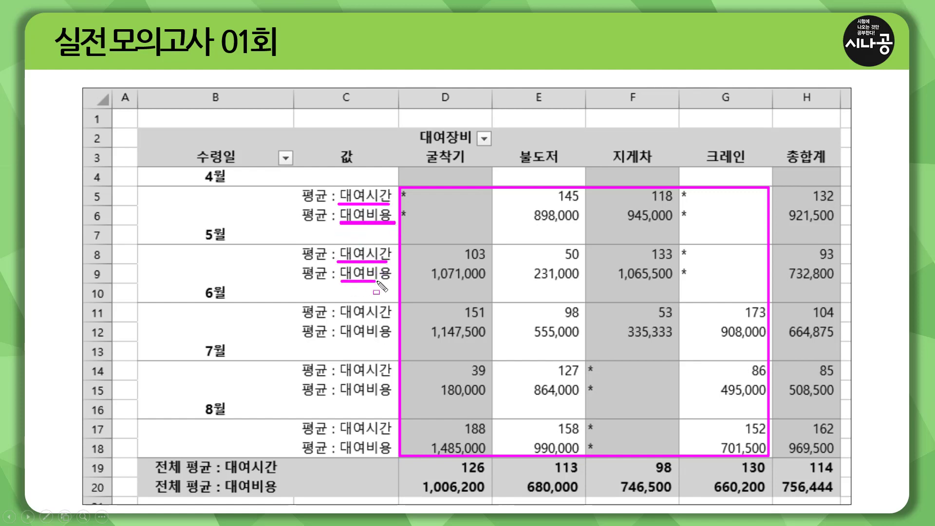
{"action": "left_click_drag", "start_coordinate": [342, 321], "coordinate": [388, 320]}
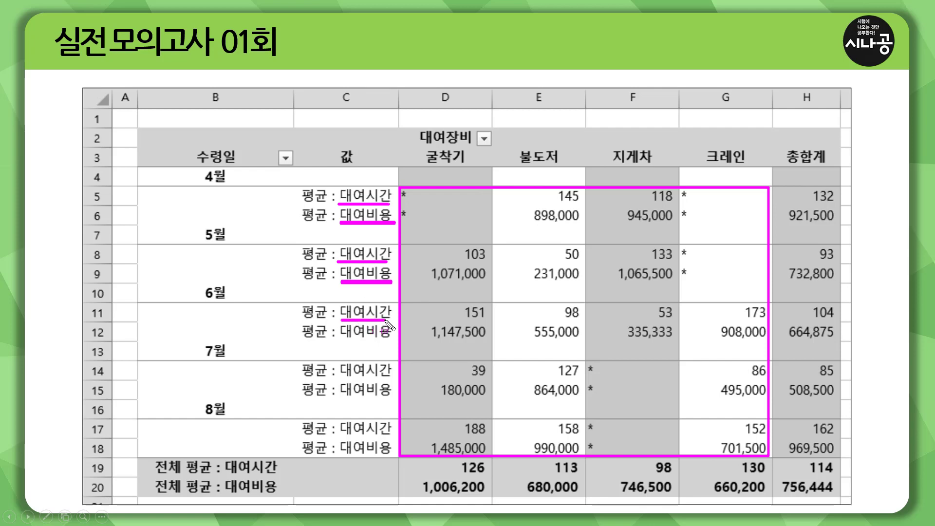
{"action": "left_click_drag", "start_coordinate": [339, 339], "coordinate": [388, 339]}
{"action": "left_click_drag", "start_coordinate": [300, 185], "coordinate": [327, 459]}
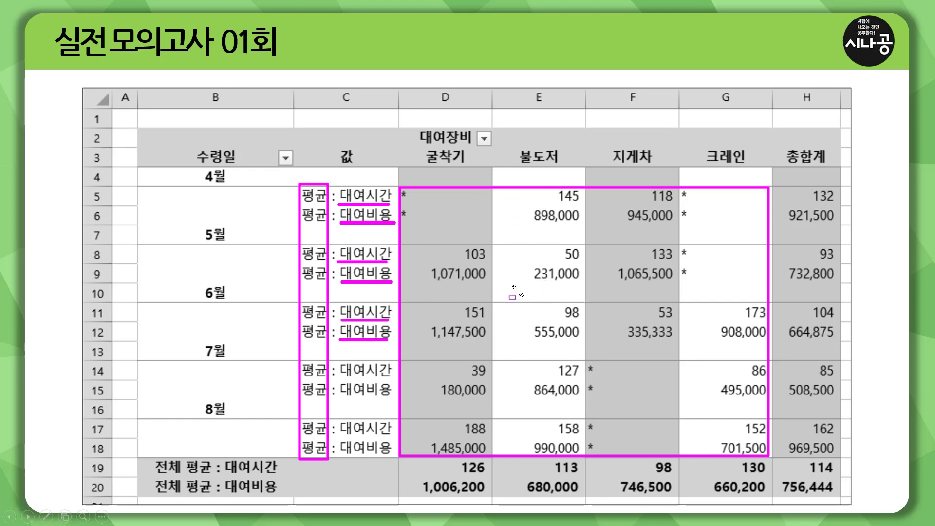
{"action": "key", "text": "Escape"}
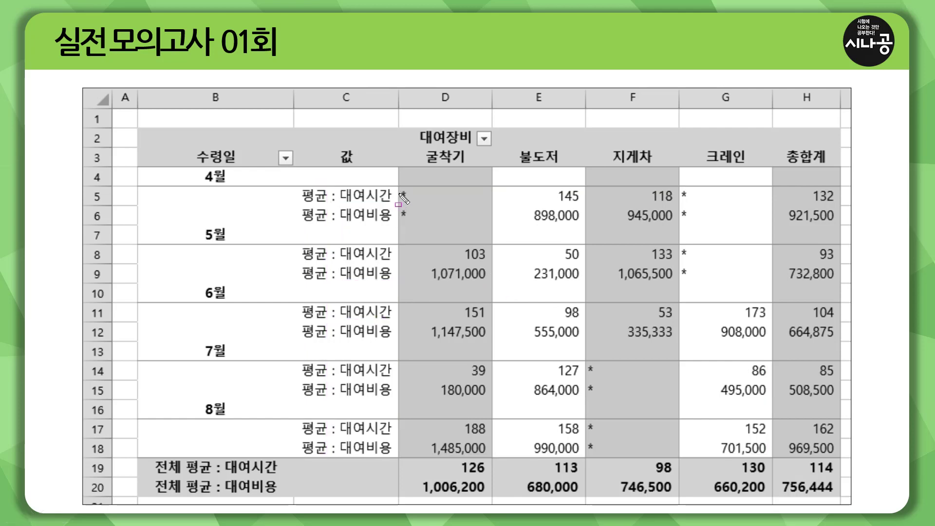
{"action": "left_click_drag", "start_coordinate": [399, 193], "coordinate": [741, 193]}
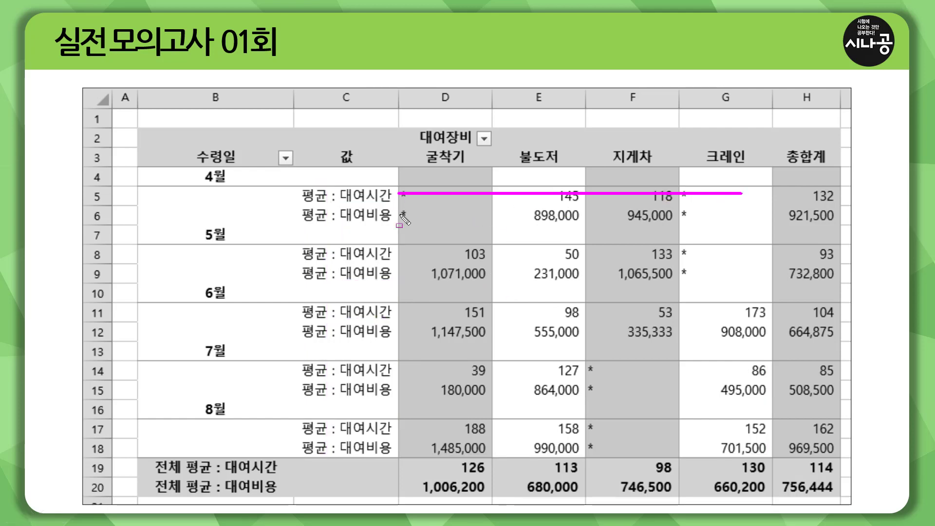
{"action": "left_click_drag", "start_coordinate": [400, 214], "coordinate": [762, 215]}
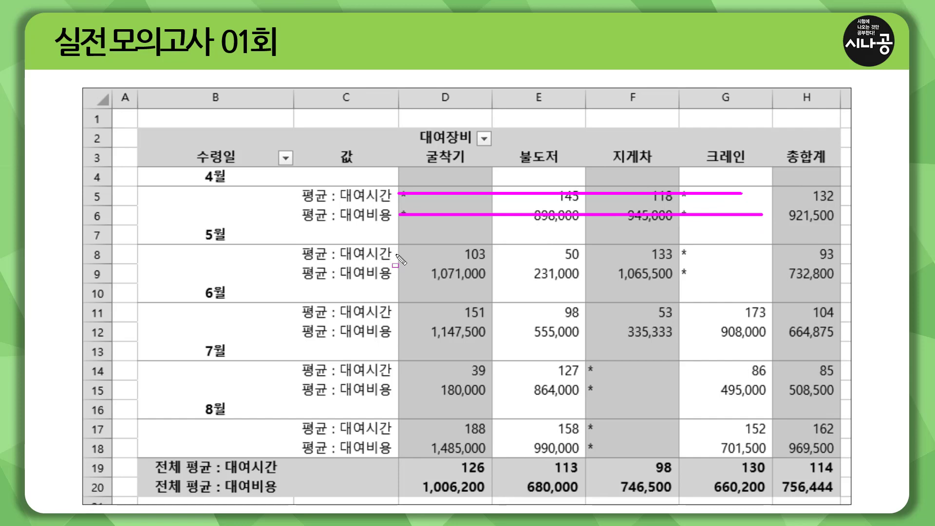
{"action": "left_click_drag", "start_coordinate": [396, 254], "coordinate": [741, 254]}
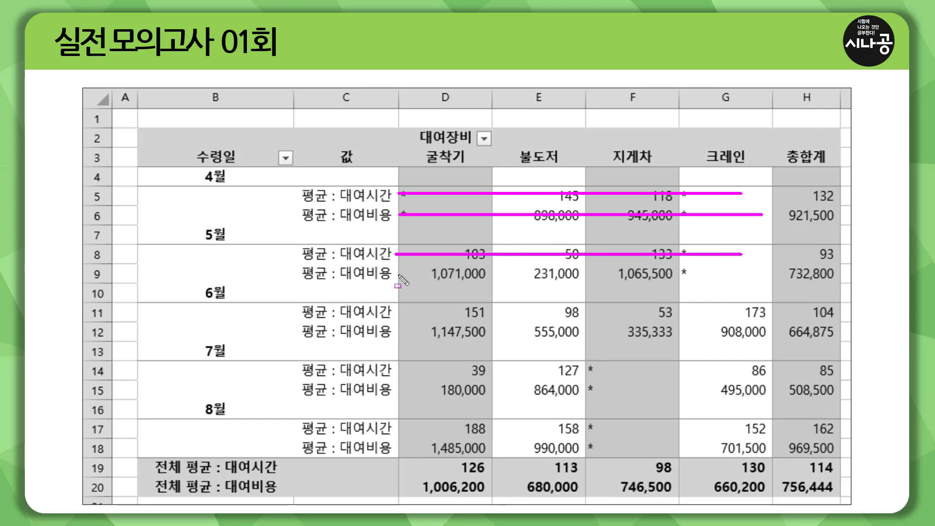
{"action": "left_click_drag", "start_coordinate": [397, 275], "coordinate": [743, 274]}
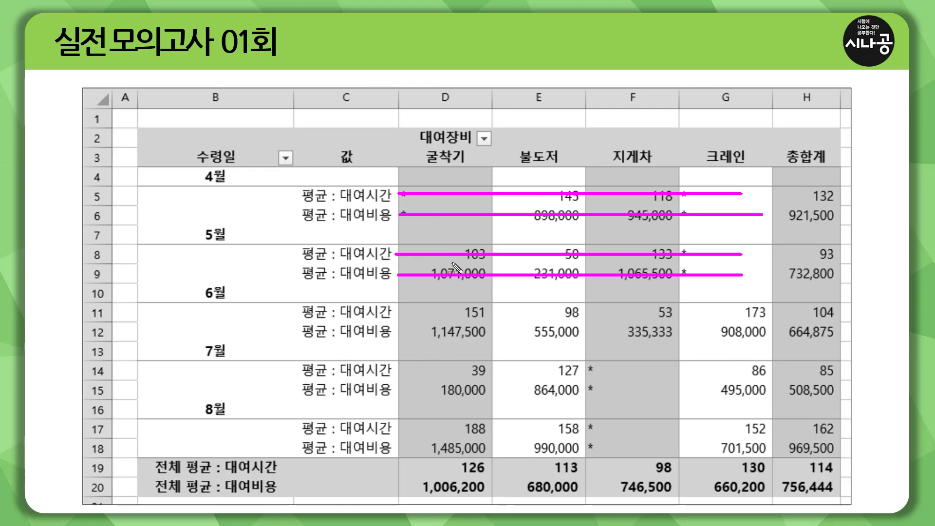
{"action": "key", "text": "Escape"}
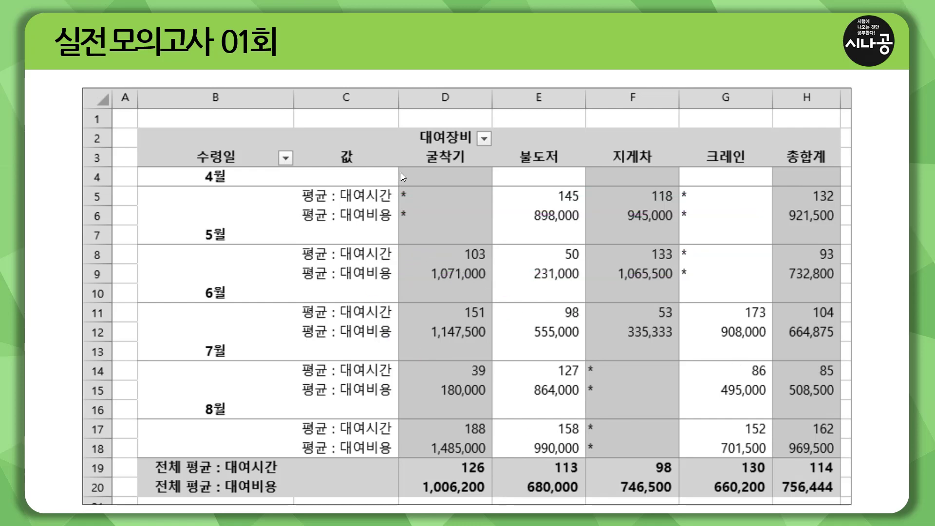
{"action": "key", "text": "ctrl+2"}
{"action": "mouse_move", "coordinate": [399, 170]}
{"action": "left_mouse_down"}
{"action": "mouse_move", "coordinate": [701, 383]}
{"action": "mouse_move", "coordinate": [772, 457]}
{"action": "left_mouse_up"}
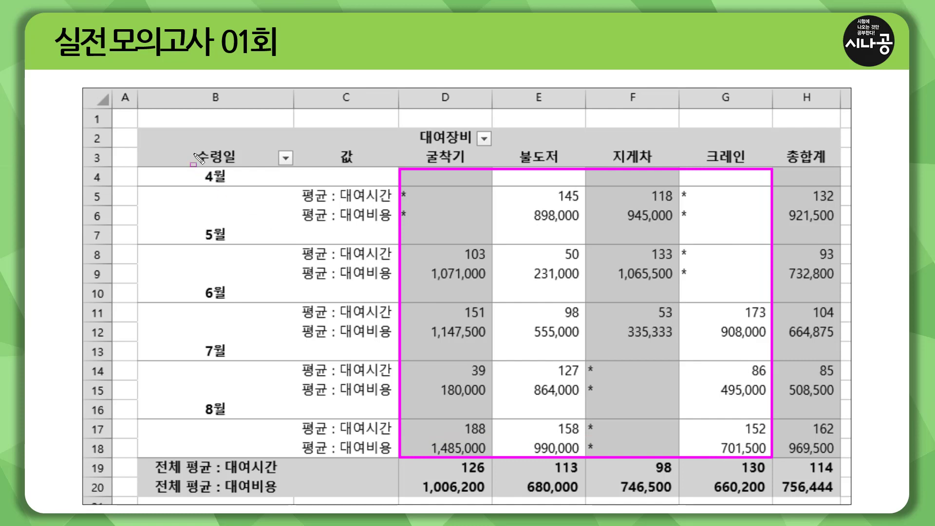
{"action": "mouse_move", "coordinate": [189, 147]}
{"action": "left_mouse_down"}
{"action": "mouse_move", "coordinate": [247, 167]}
{"action": "mouse_move", "coordinate": [245, 455]}
{"action": "left_mouse_up"}
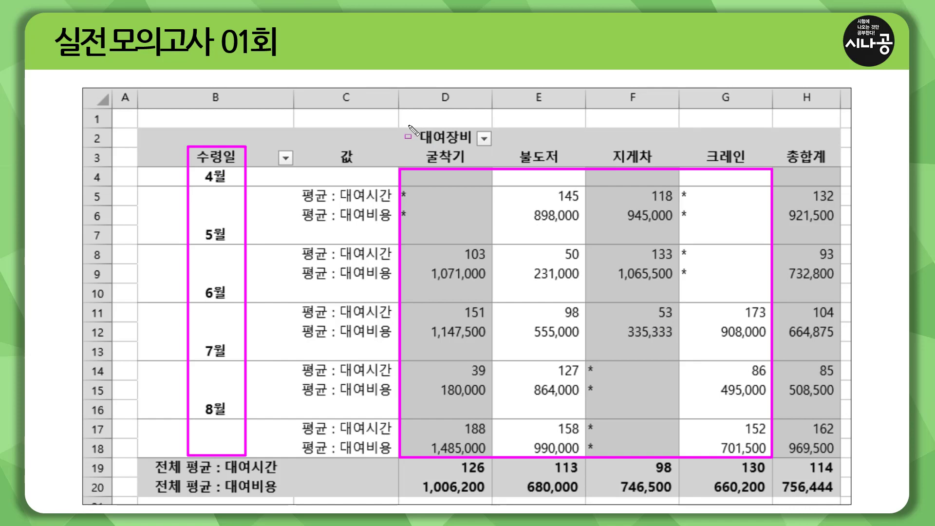
{"action": "mouse_move", "coordinate": [409, 125]}
{"action": "left_mouse_down"}
{"action": "mouse_move", "coordinate": [425, 147]}
{"action": "mouse_move", "coordinate": [483, 147]}
{"action": "mouse_move", "coordinate": [483, 166]}
{"action": "mouse_move", "coordinate": [768, 165]}
{"action": "left_mouse_up"}
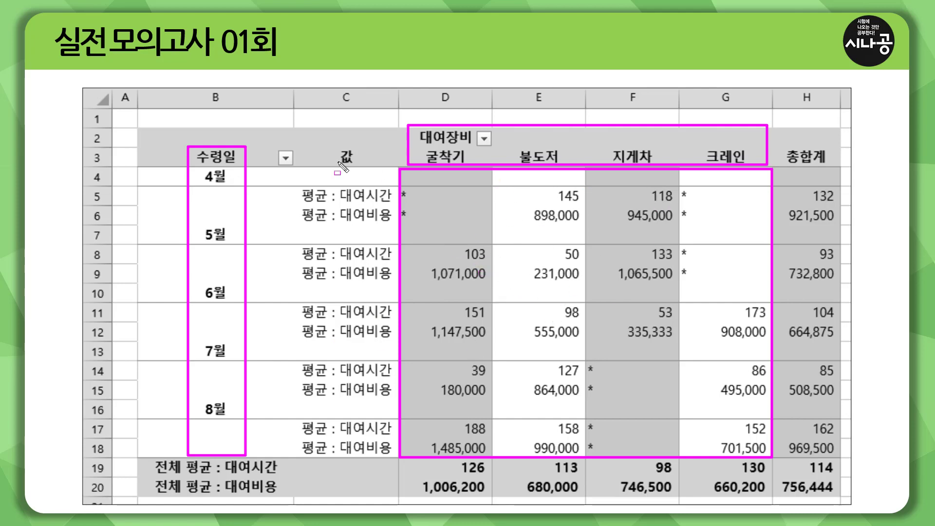
{"action": "key", "text": "Escape"}
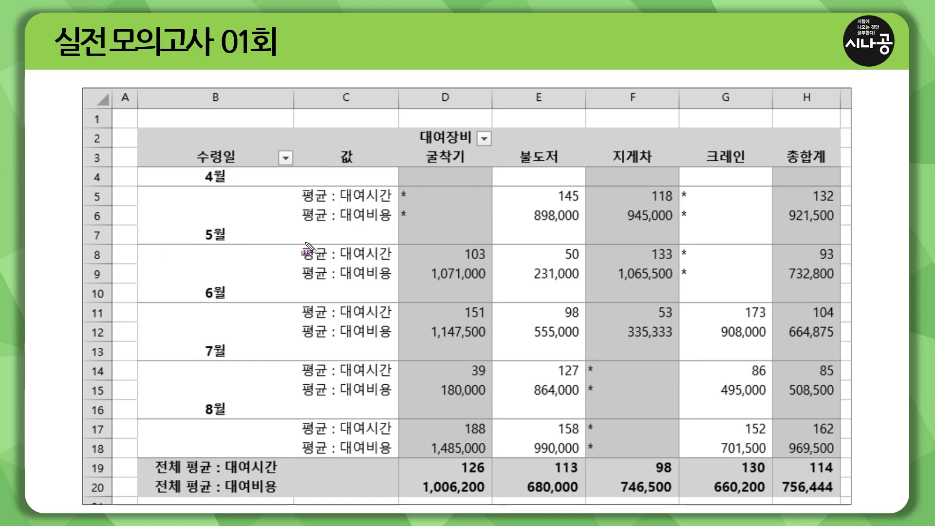
{"action": "mouse_move", "coordinate": [139, 127]}
{"action": "left_mouse_down"}
{"action": "mouse_move", "coordinate": [139, 149]}
{"action": "mouse_move", "coordinate": [295, 146]}
{"action": "left_mouse_up"}
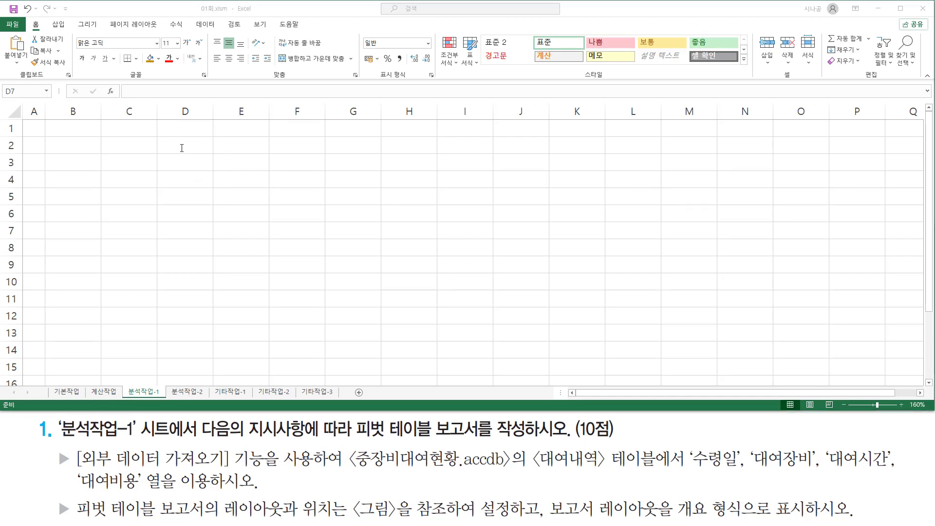
- Start a new PivotTable at cell B2 of the 분석작업-1 sheet
{"action": "left_click", "coordinate": [76, 149]}
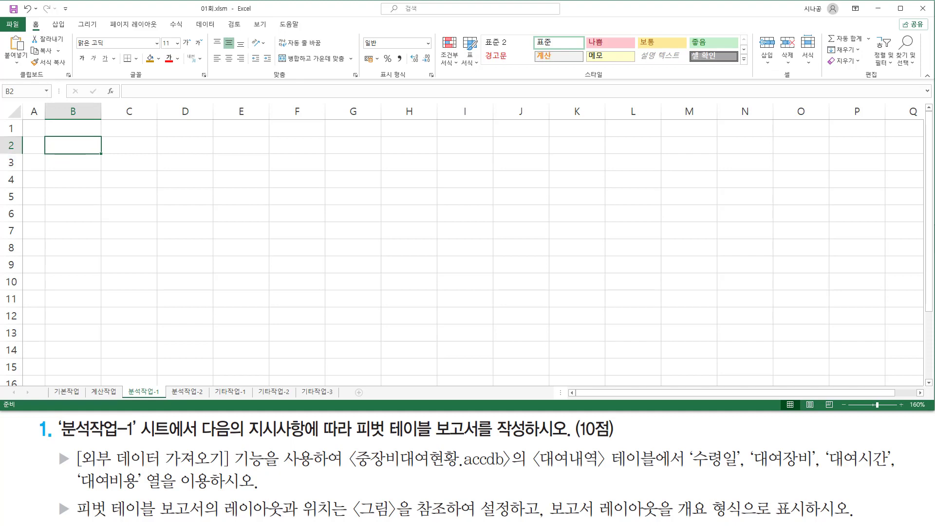
{"action": "left_click", "coordinate": [130, 77]}
{"action": "left_click_drag", "start_coordinate": [54, 140], "coordinate": [88, 150]}
{"action": "left_click_drag", "start_coordinate": [46, 19], "coordinate": [72, 29]}
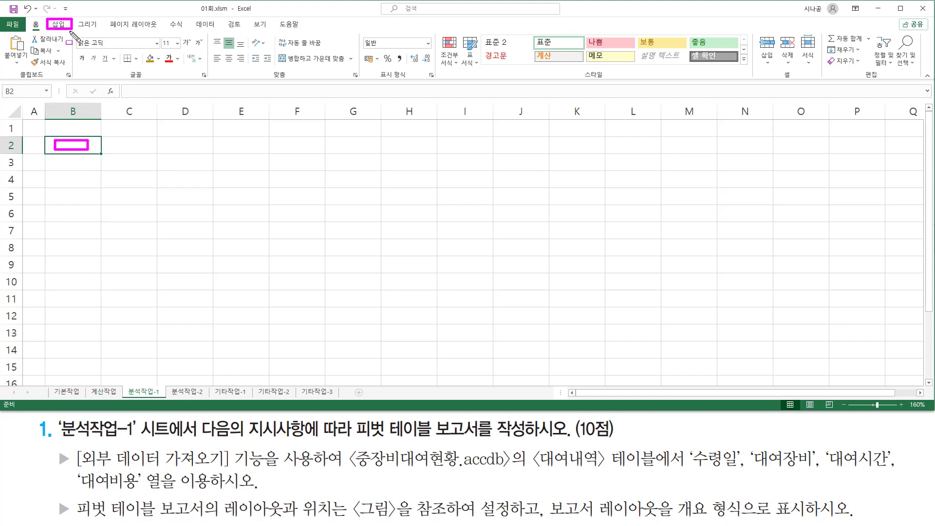
{"action": "key", "text": "Escape"}
{"action": "left_click", "coordinate": [59, 25]}
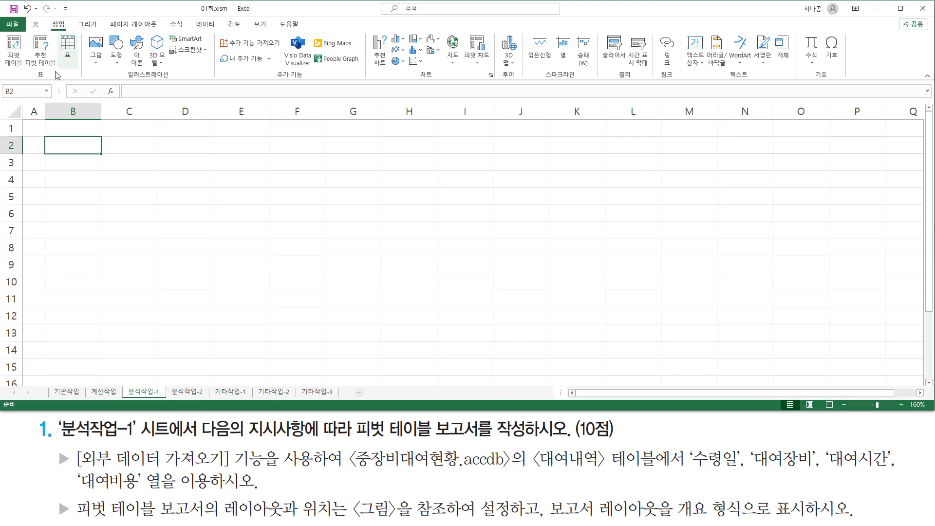
{"action": "left_click_drag", "start_coordinate": [30, 78], "coordinate": [49, 79]}
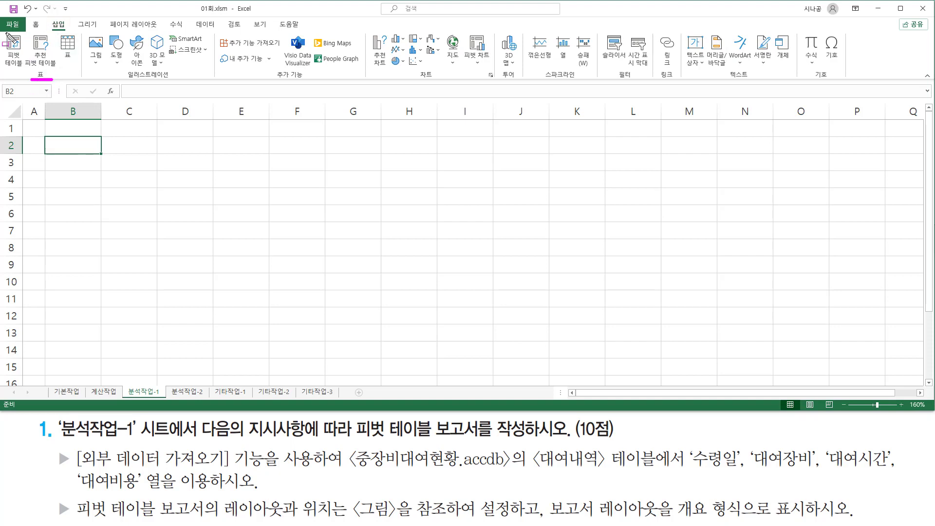
{"action": "left_click_drag", "start_coordinate": [3, 32], "coordinate": [27, 73]}
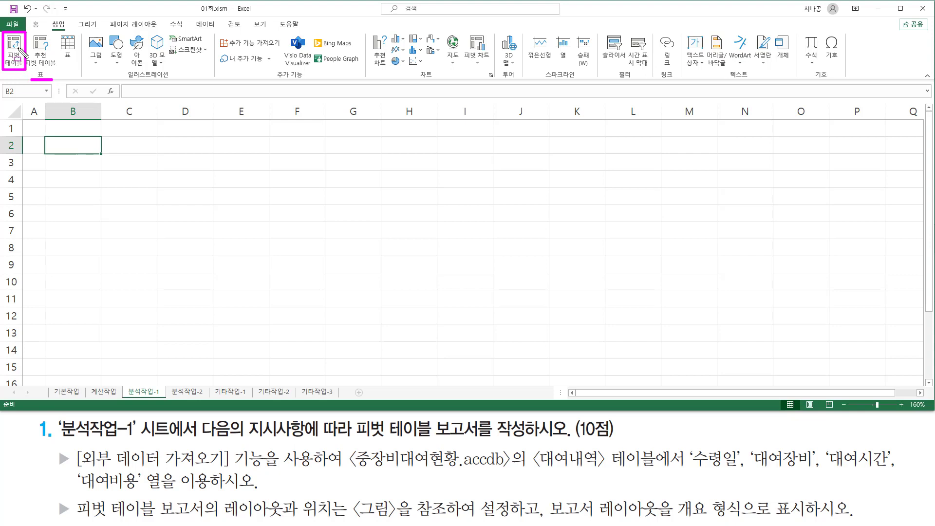
{"action": "key", "text": "Escape"}
{"action": "left_click", "coordinate": [23, 66]}
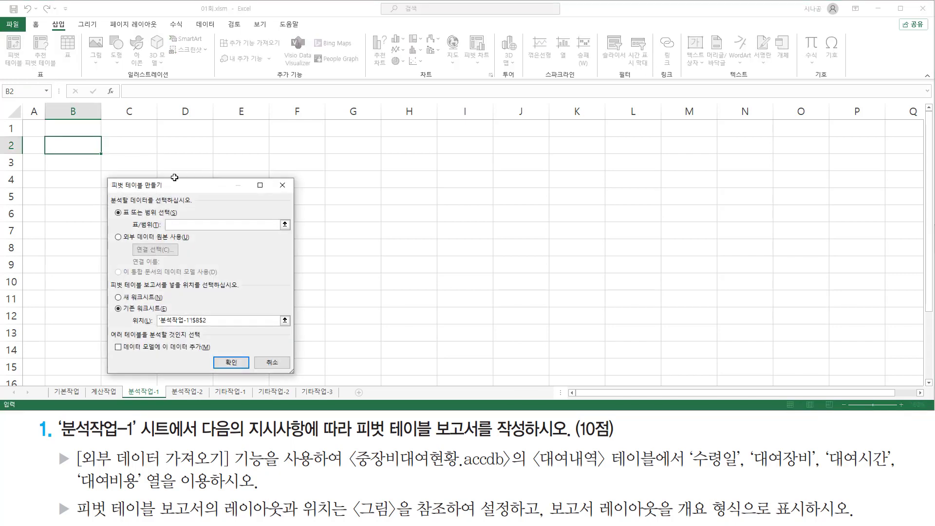
- Set the PivotTable to use an external data source and open the connection selection
{"action": "left_click_drag", "start_coordinate": [178, 189], "coordinate": [211, 158]}
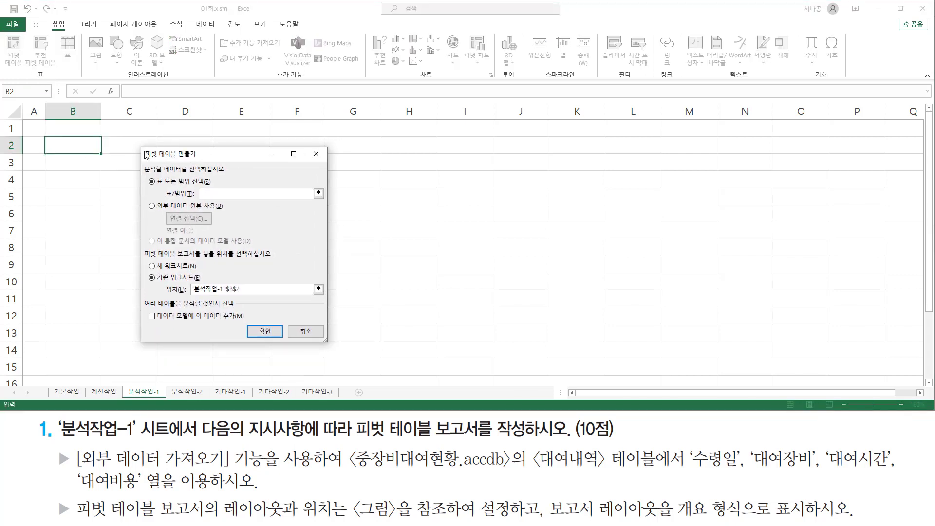
{"action": "mouse_move", "coordinate": [140, 145]}
{"action": "left_mouse_down"}
{"action": "mouse_move", "coordinate": [326, 307]}
{"action": "mouse_move", "coordinate": [328, 343]}
{"action": "left_mouse_up"}
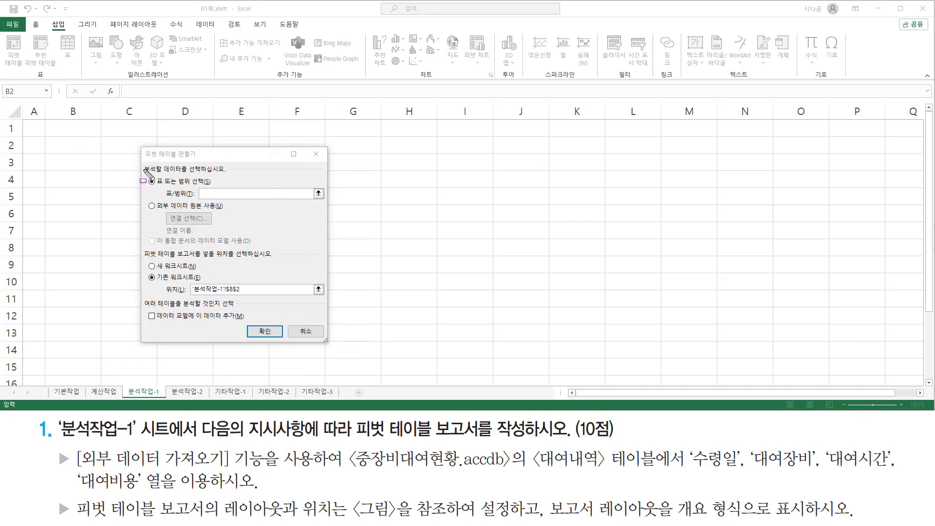
{"action": "left_click_drag", "start_coordinate": [141, 162], "coordinate": [229, 173]}
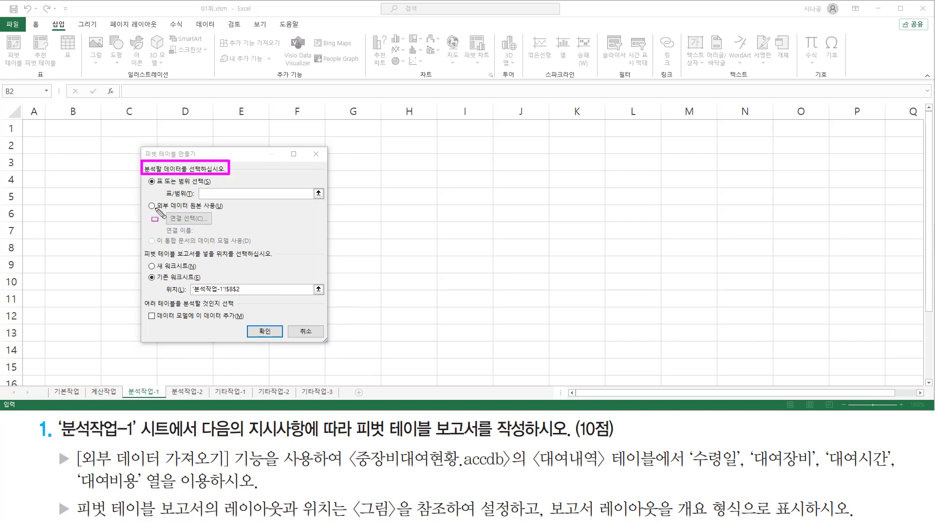
{"action": "mouse_move", "coordinate": [145, 210]}
{"action": "left_mouse_down"}
{"action": "mouse_move", "coordinate": [219, 210]}
{"action": "mouse_move", "coordinate": [145, 200]}
{"action": "left_mouse_up"}
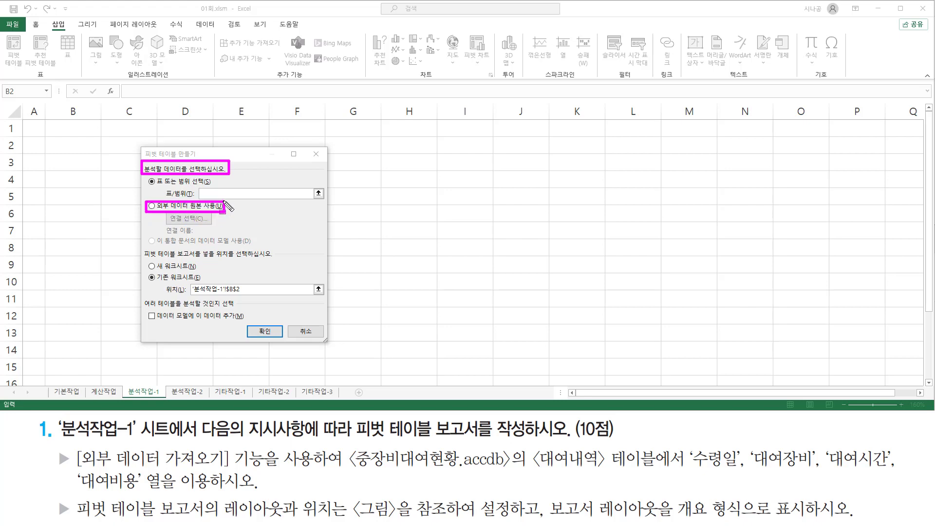
{"action": "key", "text": "Escape"}
{"action": "left_click", "coordinate": [152, 206]}
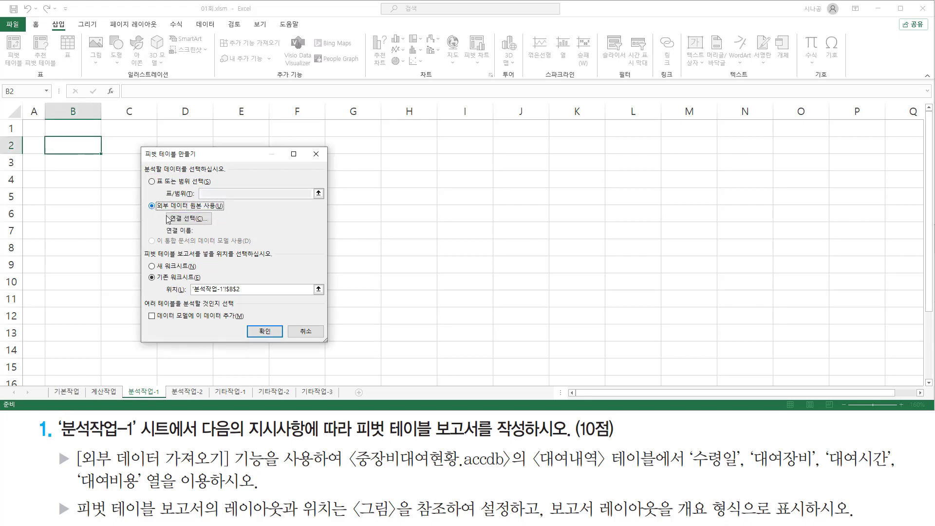
{"action": "mouse_move", "coordinate": [166, 211]}
{"action": "left_mouse_down"}
{"action": "mouse_move", "coordinate": [170, 224]}
{"action": "mouse_move", "coordinate": [209, 225]}
{"action": "left_mouse_up"}
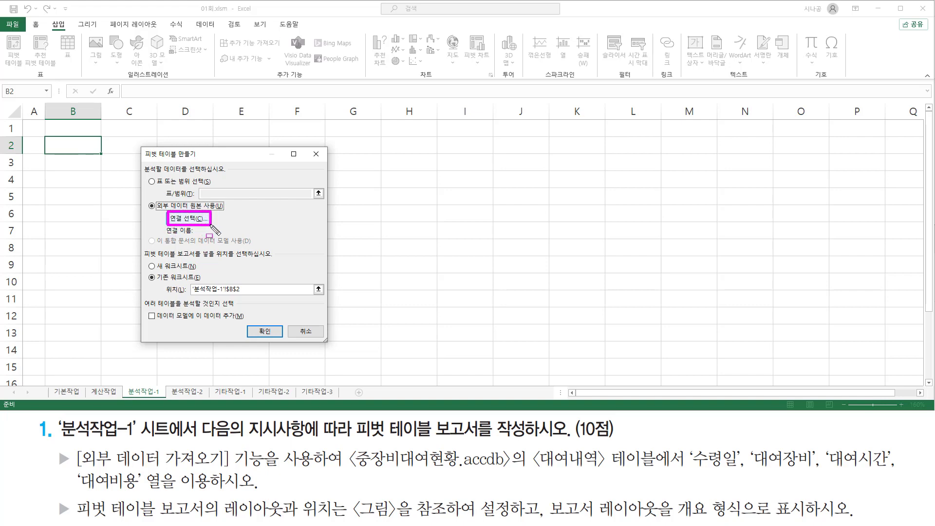
{"action": "key", "text": "Escape"}
{"action": "left_click", "coordinate": [193, 218]}
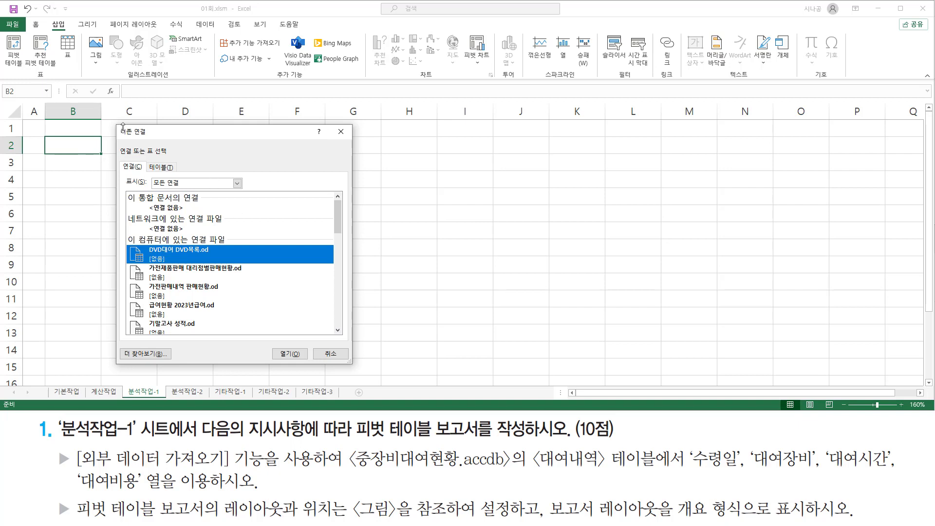
- Browse for more data sources in the 길벗컴활1급총정리\엑셀\모의 folder on drive C
{"action": "key", "text": "ctrl+2"}
{"action": "mouse_move", "coordinate": [117, 125]}
{"action": "left_mouse_down"}
{"action": "mouse_move", "coordinate": [297, 329]}
{"action": "mouse_move", "coordinate": [353, 364]}
{"action": "left_mouse_up"}
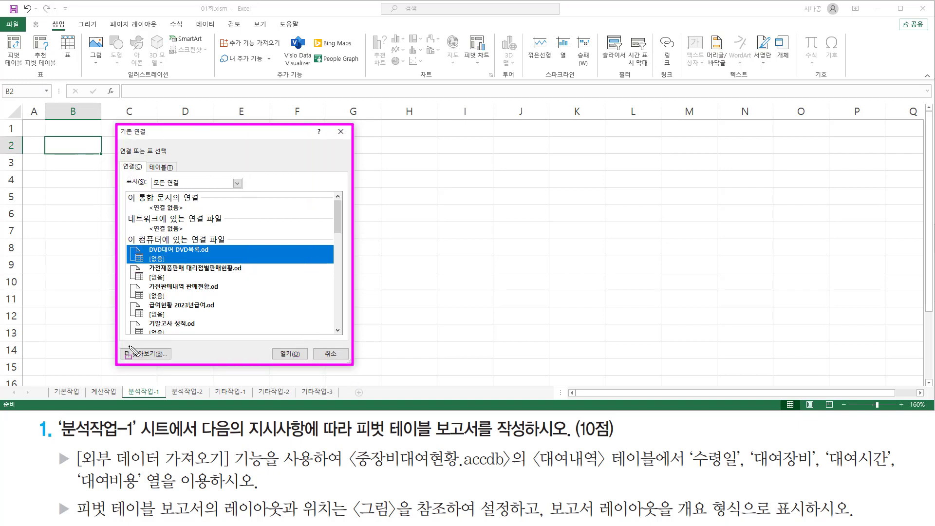
{"action": "left_click_drag", "start_coordinate": [121, 346], "coordinate": [174, 360]}
{"action": "key", "text": "Escape"}
{"action": "left_click", "coordinate": [160, 354]}
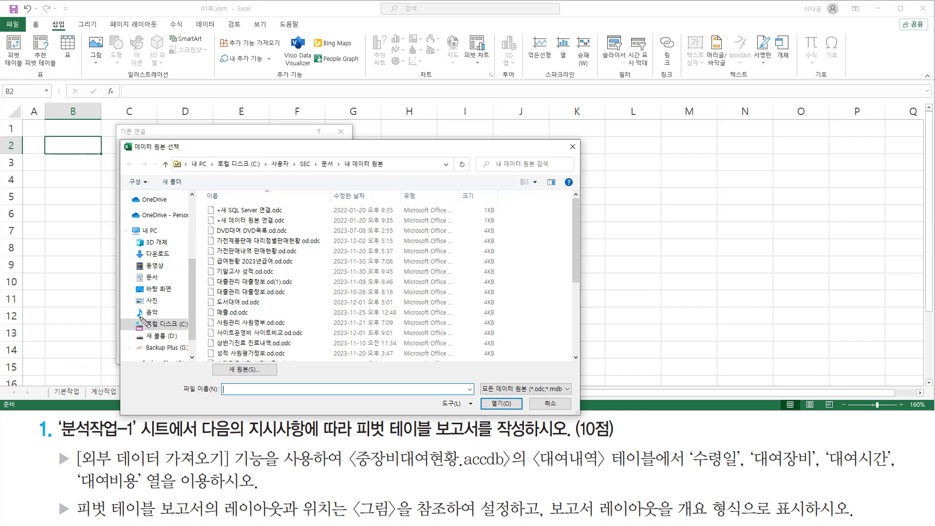
{"action": "left_click_drag", "start_coordinate": [138, 316], "coordinate": [181, 331]}
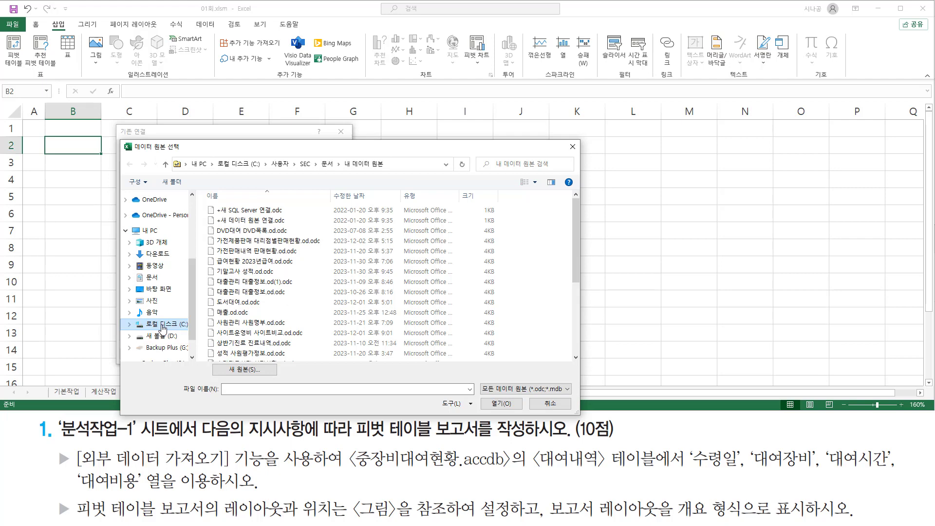
{"action": "left_click", "coordinate": [171, 324]}
{"action": "left_click", "coordinate": [252, 307]}
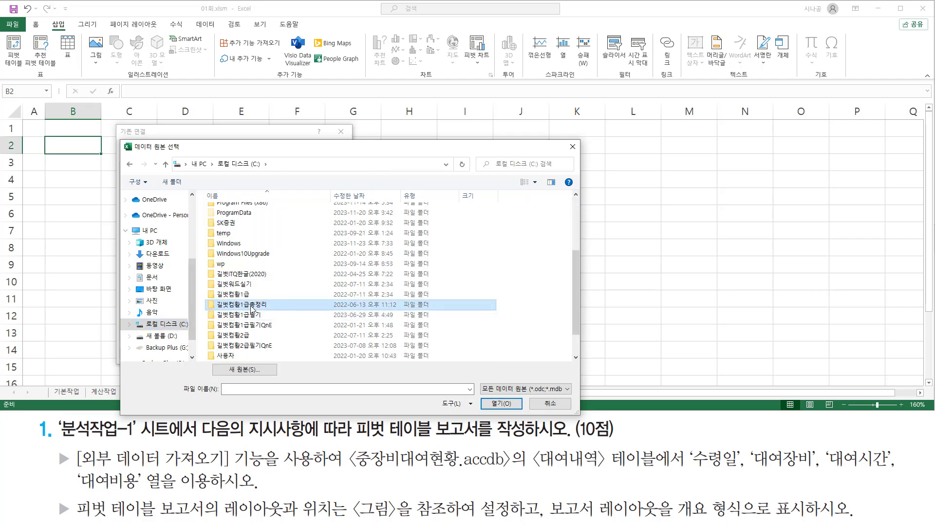
{"action": "double_click", "coordinate": [252, 307]}
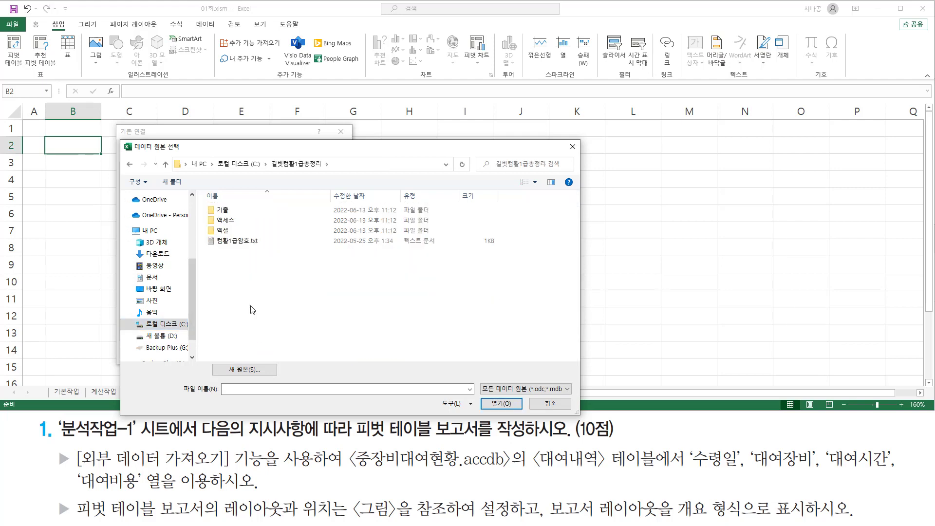
{"action": "left_click", "coordinate": [239, 233]}
{"action": "double_click", "coordinate": [242, 233]}
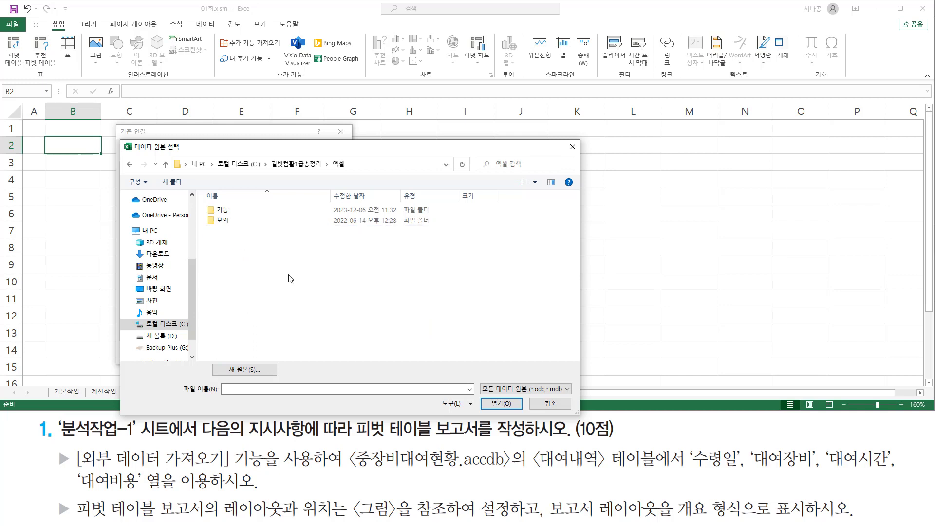
{"action": "mouse_move", "coordinate": [203, 212]}
{"action": "left_mouse_down"}
{"action": "mouse_move", "coordinate": [210, 226]}
{"action": "mouse_move", "coordinate": [244, 227]}
{"action": "left_mouse_up"}
{"action": "double_click", "coordinate": [226, 220]}
{"action": "left_click", "coordinate": [227, 220]}
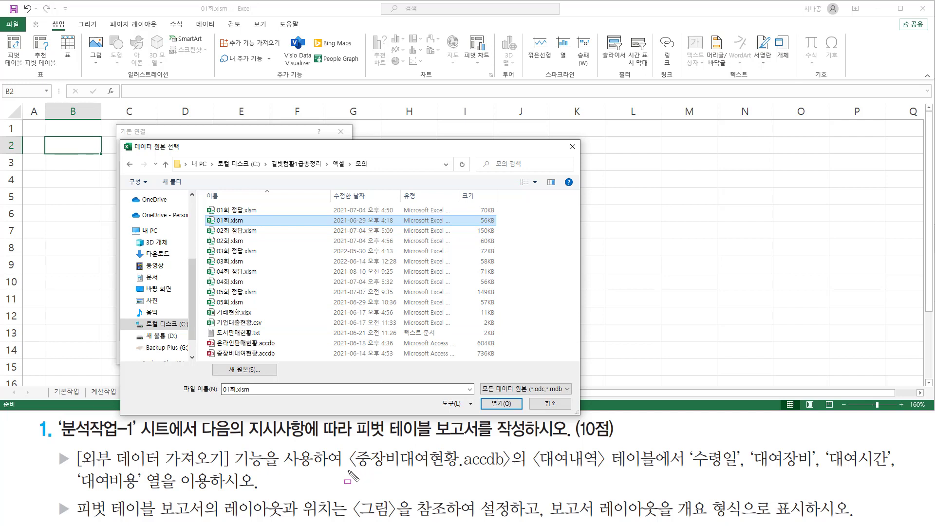
- Connect to 중장비대여현황.accdb and choose its 대여내역 table as the PivotTable source
{"action": "left_click_drag", "start_coordinate": [347, 470], "coordinate": [511, 470]}
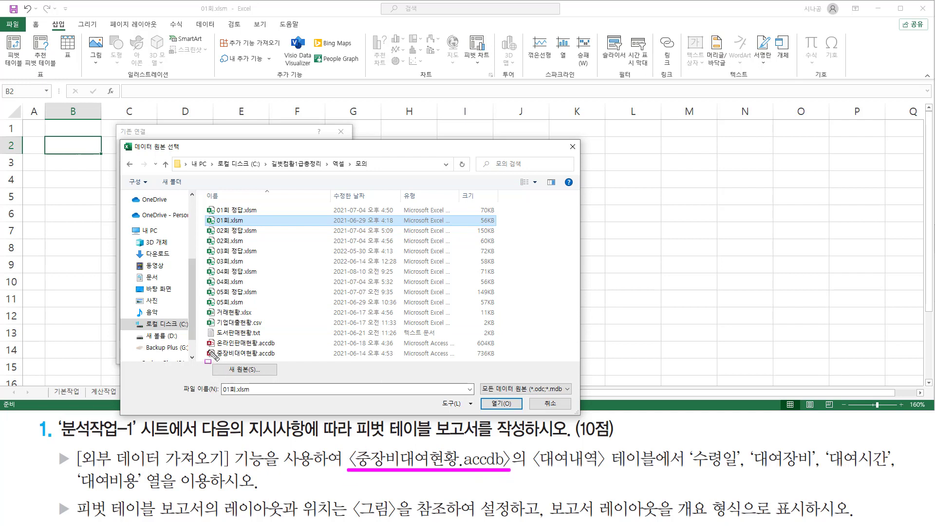
{"action": "left_click_drag", "start_coordinate": [204, 347], "coordinate": [282, 361]}
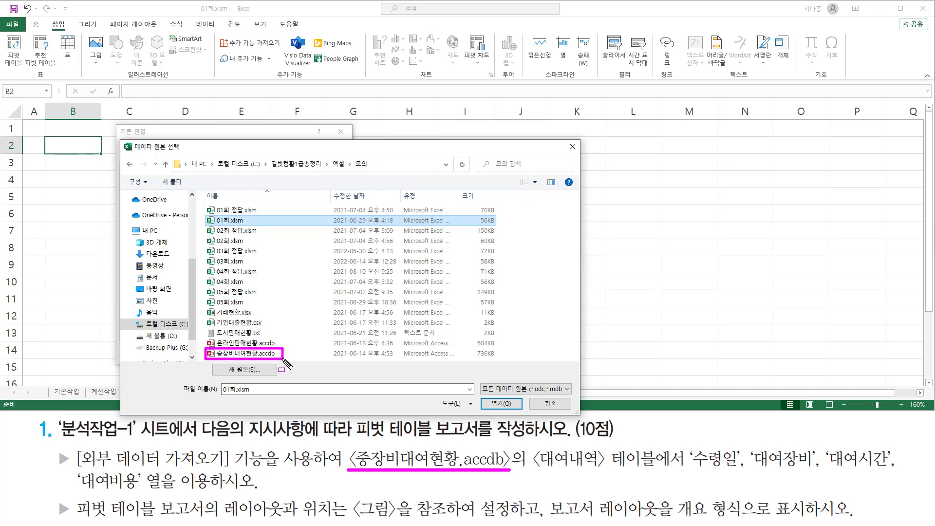
{"action": "left_click", "coordinate": [282, 356]}
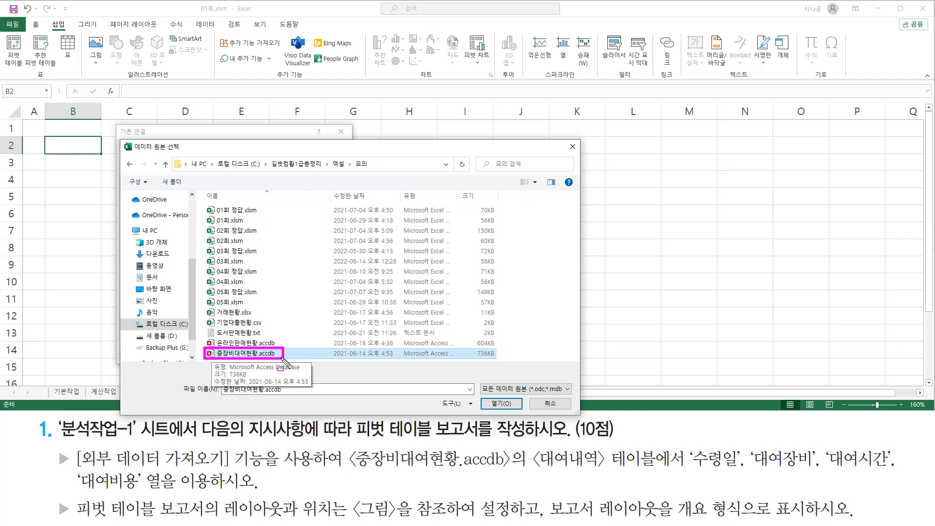
{"action": "key", "text": "Escape"}
{"action": "left_click", "coordinate": [232, 354]}
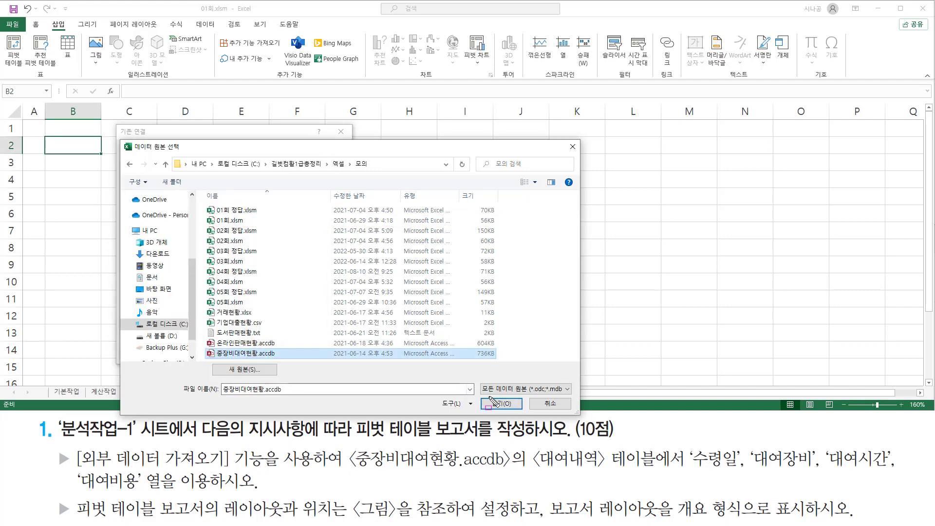
{"action": "left_click_drag", "start_coordinate": [488, 397], "coordinate": [517, 412]}
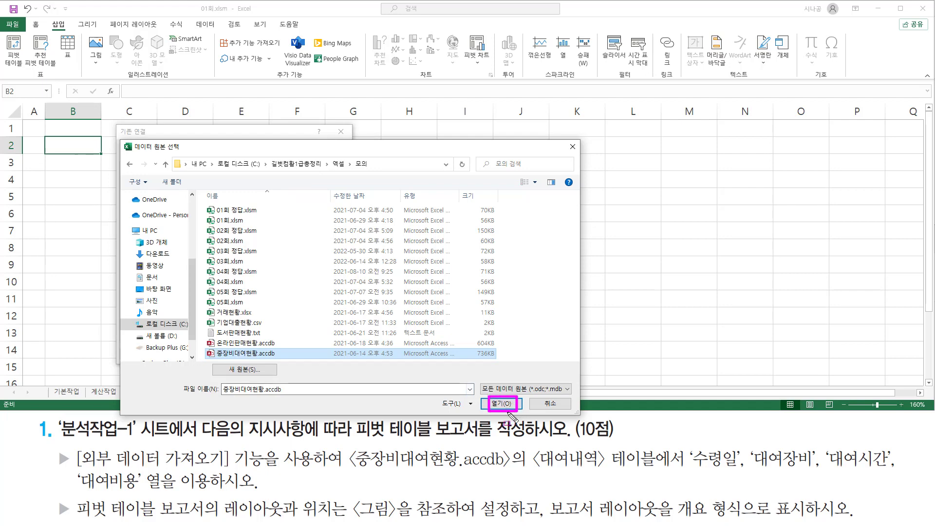
{"action": "left_click", "coordinate": [511, 402]}
{"action": "double_click", "coordinate": [224, 252]}
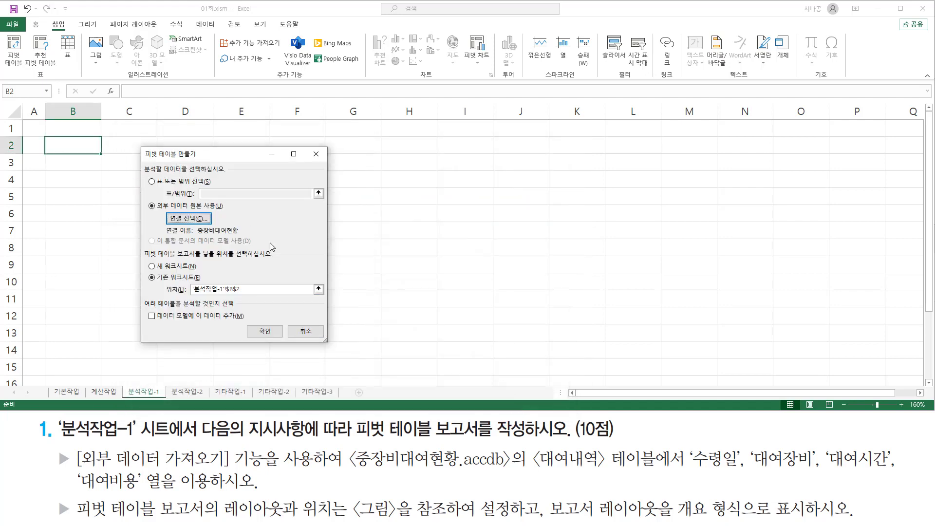
- Create the PivotTable on the existing worksheet at '분석작업-1'!$B$2
{"action": "left_click_drag", "start_coordinate": [166, 243], "coordinate": [245, 235]}
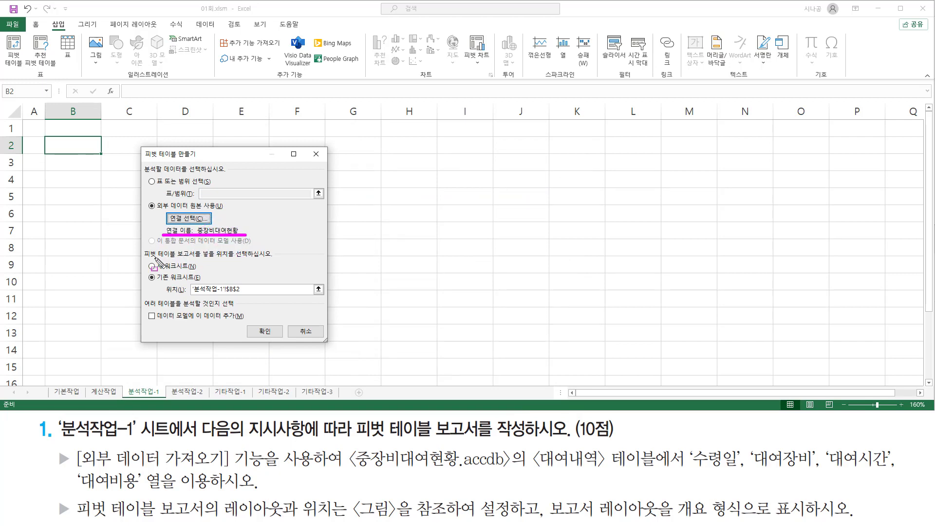
{"action": "mouse_move", "coordinate": [145, 258]}
{"action": "left_mouse_down"}
{"action": "mouse_move", "coordinate": [201, 259]}
{"action": "mouse_move", "coordinate": [204, 248]}
{"action": "mouse_move", "coordinate": [282, 262]}
{"action": "left_mouse_up"}
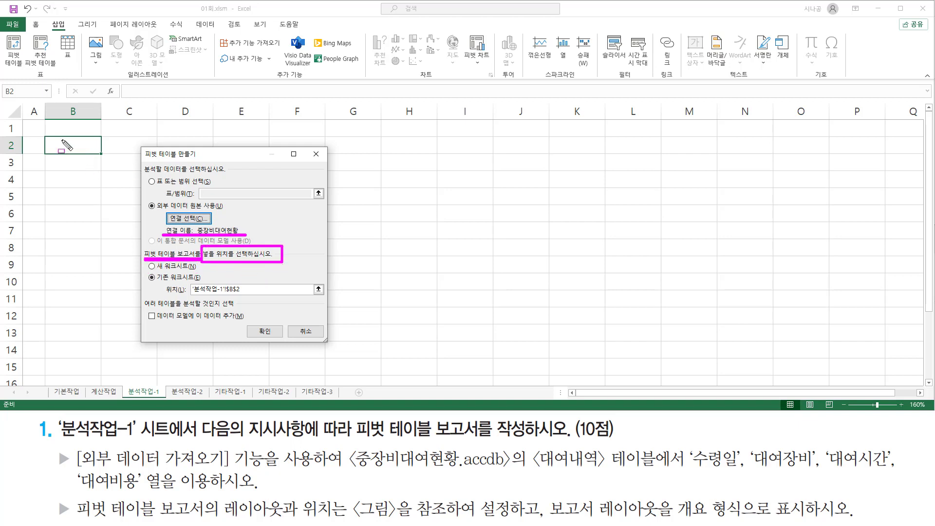
{"action": "left_click_drag", "start_coordinate": [62, 141], "coordinate": [85, 151]}
{"action": "mouse_move", "coordinate": [194, 295]}
{"action": "left_mouse_down"}
{"action": "mouse_move", "coordinate": [241, 295]}
{"action": "mouse_move", "coordinate": [245, 319]}
{"action": "left_mouse_up"}
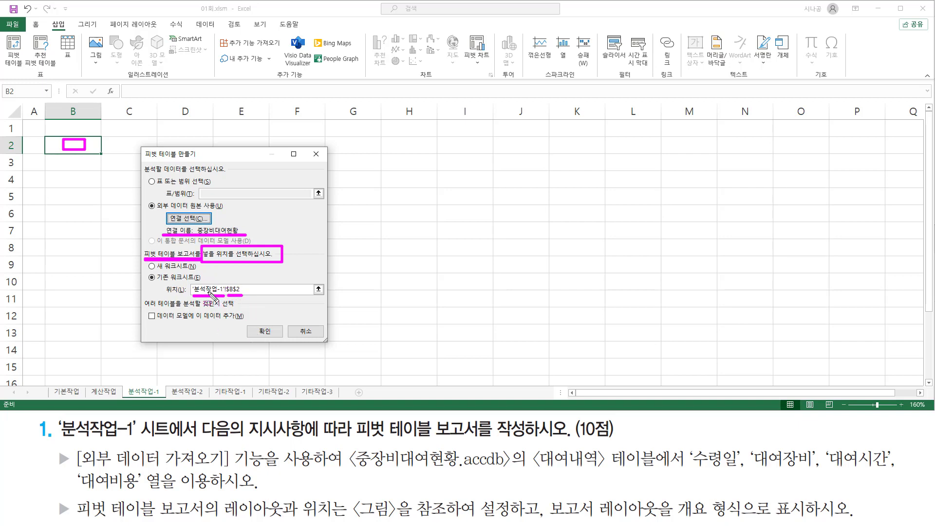
{"action": "left_click_drag", "start_coordinate": [258, 322], "coordinate": [278, 342]}
{"action": "left_click", "coordinate": [273, 334]}
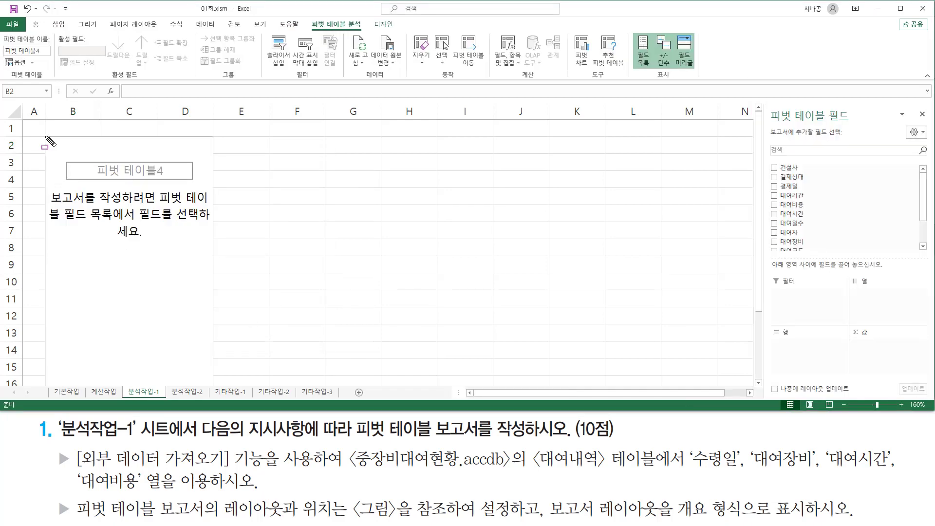
{"action": "mouse_move", "coordinate": [45, 136]}
{"action": "left_mouse_down"}
{"action": "mouse_move", "coordinate": [50, 152]}
{"action": "mouse_move", "coordinate": [103, 157]}
{"action": "mouse_move", "coordinate": [190, 321]}
{"action": "mouse_move", "coordinate": [215, 392]}
{"action": "mouse_move", "coordinate": [215, 383]}
{"action": "left_mouse_up"}
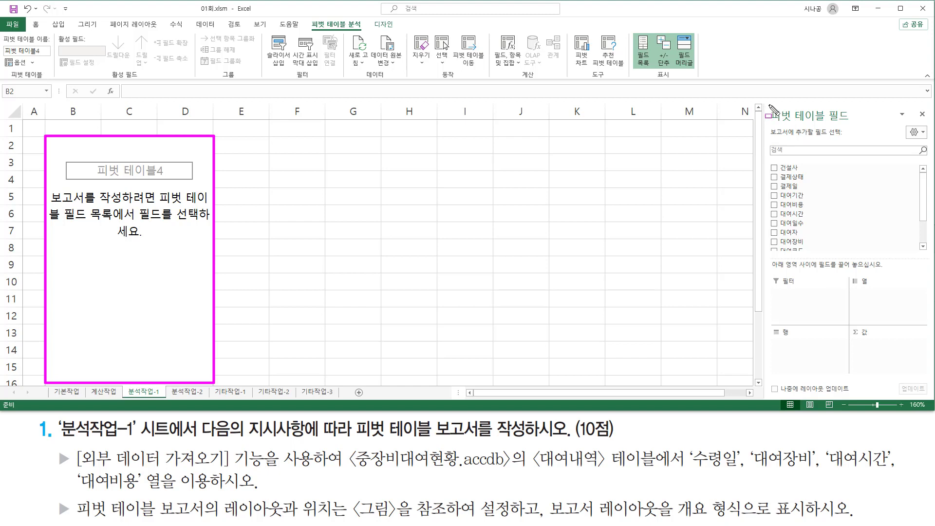
{"action": "left_click_drag", "start_coordinate": [768, 104], "coordinate": [858, 127]}
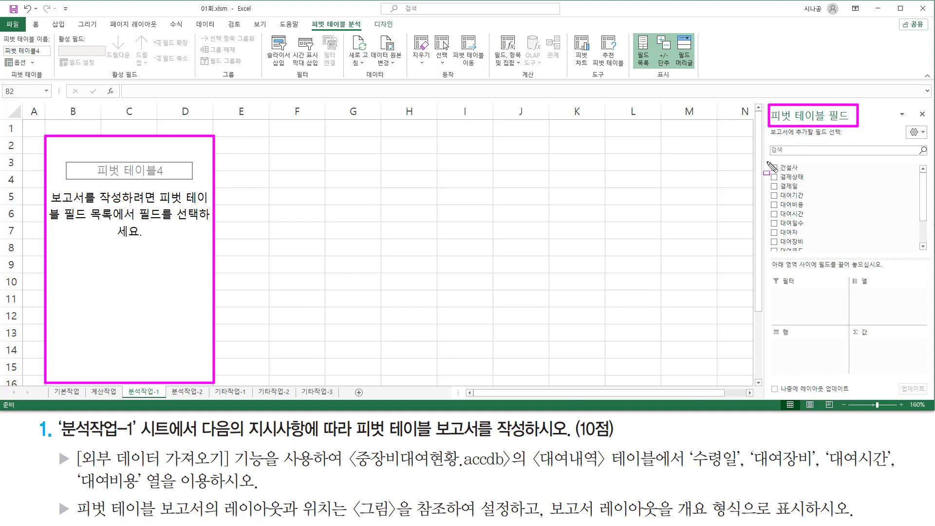
{"action": "mouse_move", "coordinate": [767, 161]}
{"action": "left_mouse_down"}
{"action": "mouse_move", "coordinate": [798, 256]}
{"action": "mouse_move", "coordinate": [816, 256]}
{"action": "mouse_move", "coordinate": [798, 340]}
{"action": "mouse_move", "coordinate": [927, 377]}
{"action": "left_mouse_up"}
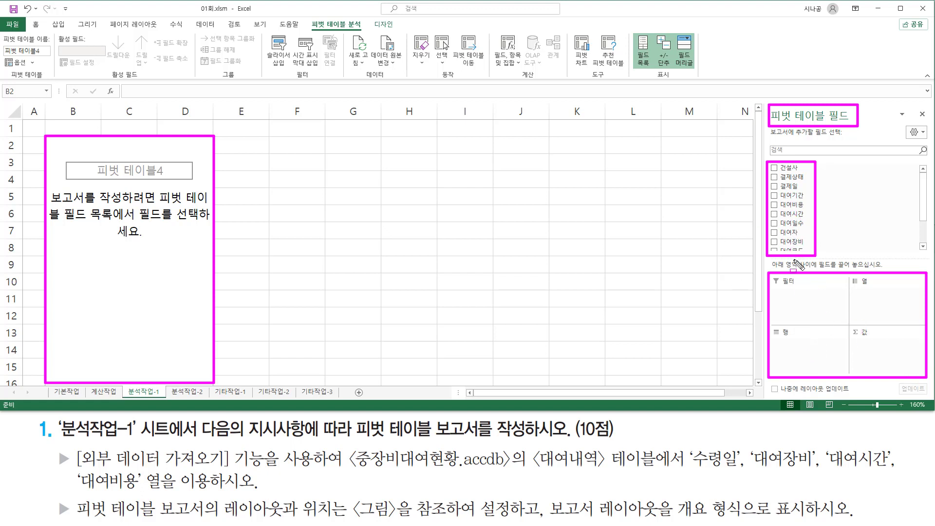
{"action": "key", "text": "Escape"}
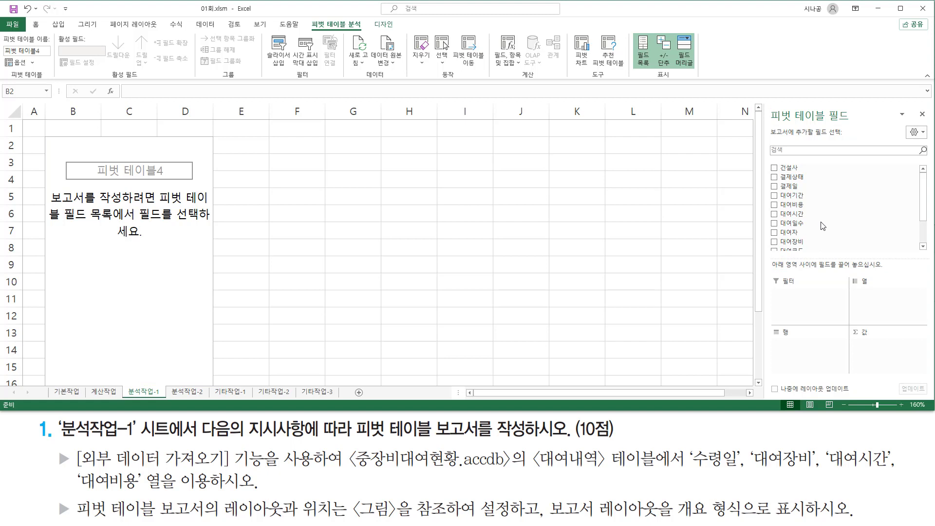
- Add the 수령일 field to the PivotTable's rows and the 대여장비 field to its columns
{"action": "scroll", "coordinate": [823, 215], "scroll_direction": "down", "scroll_amount": 2}
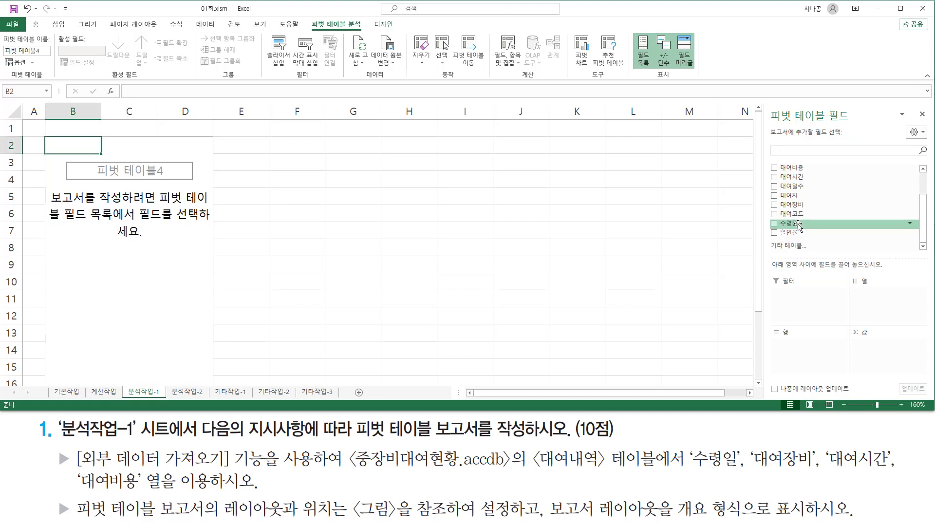
{"action": "left_click_drag", "start_coordinate": [798, 226], "coordinate": [812, 354]}
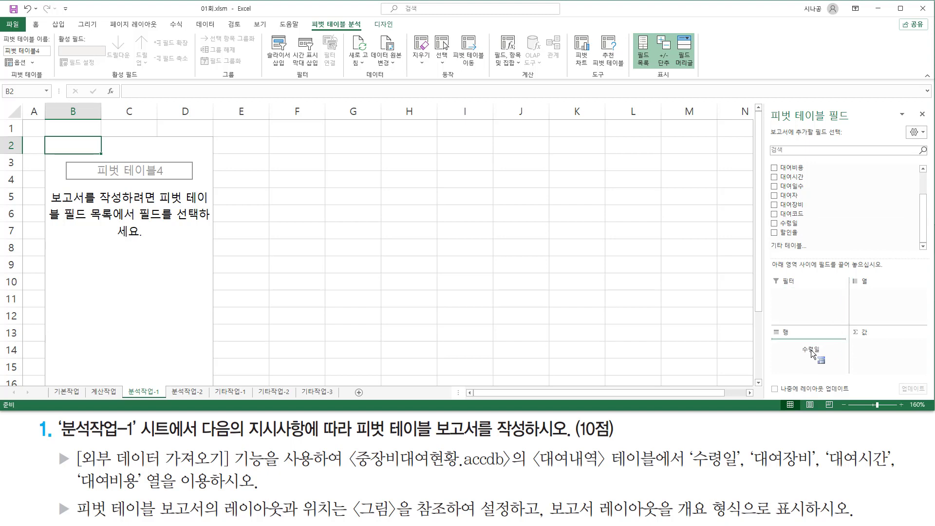
{"action": "mouse_move", "coordinate": [811, 353]}
{"action": "left_mouse_down"}
{"action": "mouse_move", "coordinate": [775, 354]}
{"action": "mouse_move", "coordinate": [844, 363]}
{"action": "left_mouse_up"}
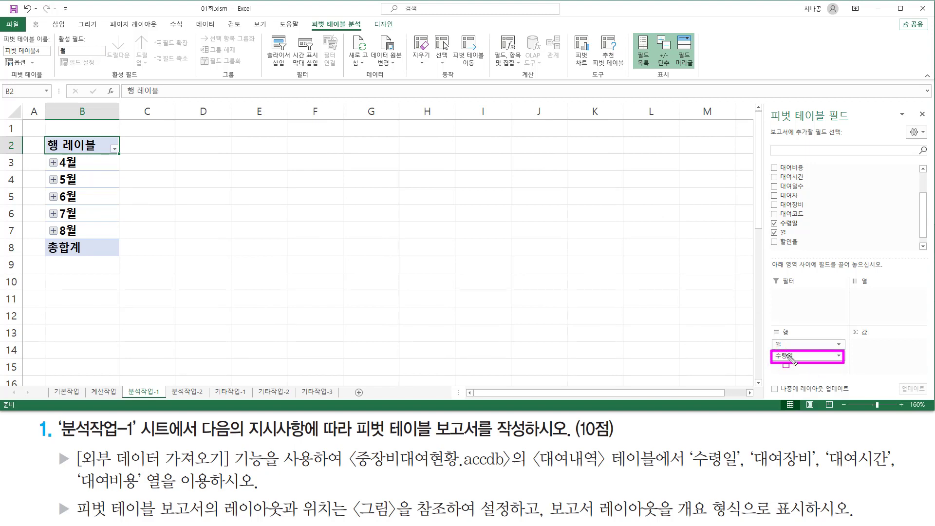
{"action": "left_click_drag", "start_coordinate": [772, 336], "coordinate": [786, 351]}
{"action": "key", "text": "Escape"}
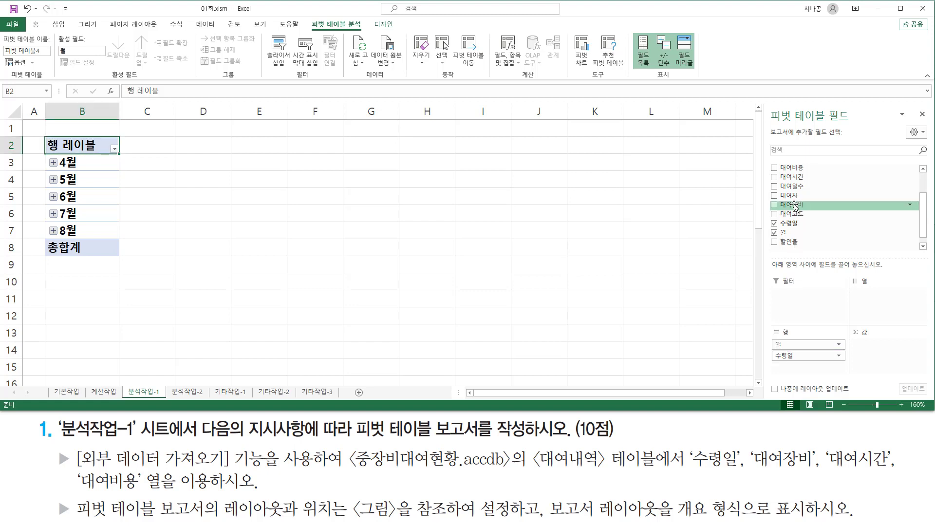
{"action": "left_click_drag", "start_coordinate": [795, 206], "coordinate": [879, 299]}
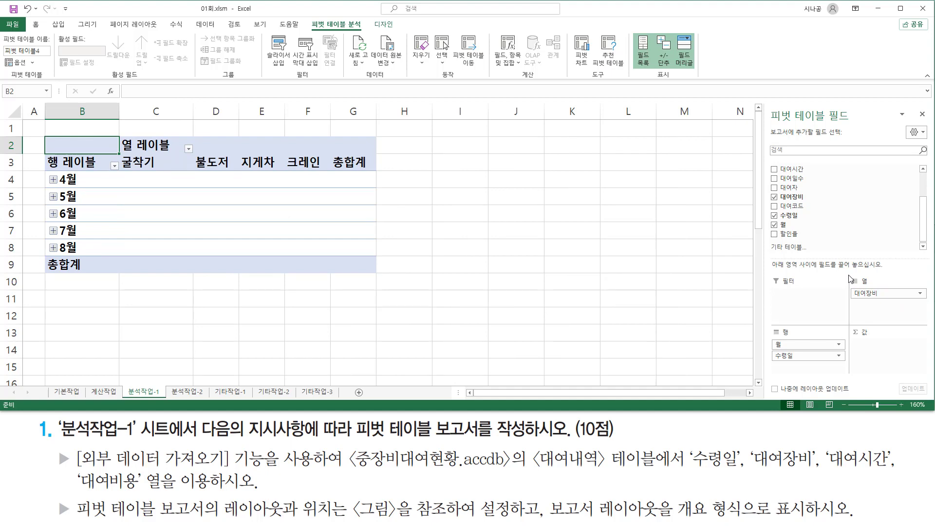
- Add the 대여시간 and 대여비용 fields to the PivotTable's values, in that order
{"action": "scroll", "coordinate": [830, 207], "scroll_direction": "up", "scroll_amount": 3}
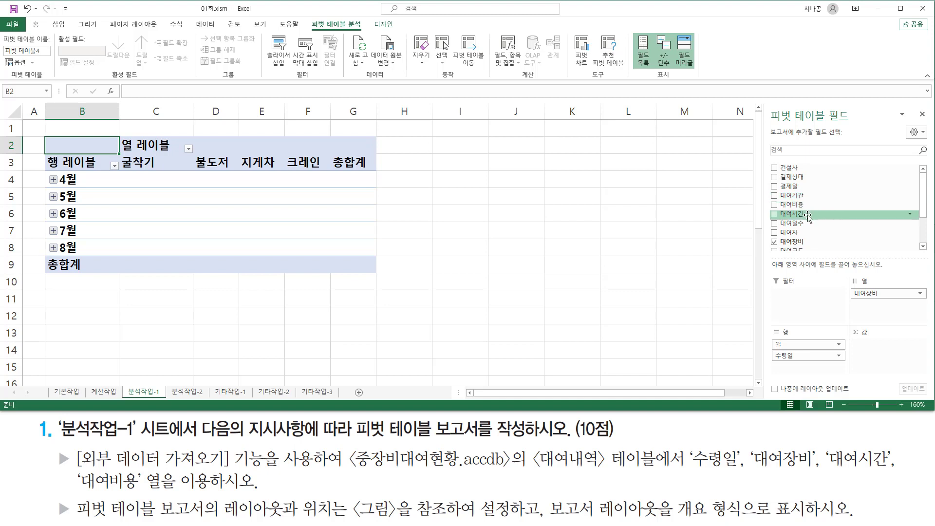
{"action": "left_click_drag", "start_coordinate": [803, 215], "coordinate": [887, 348]}
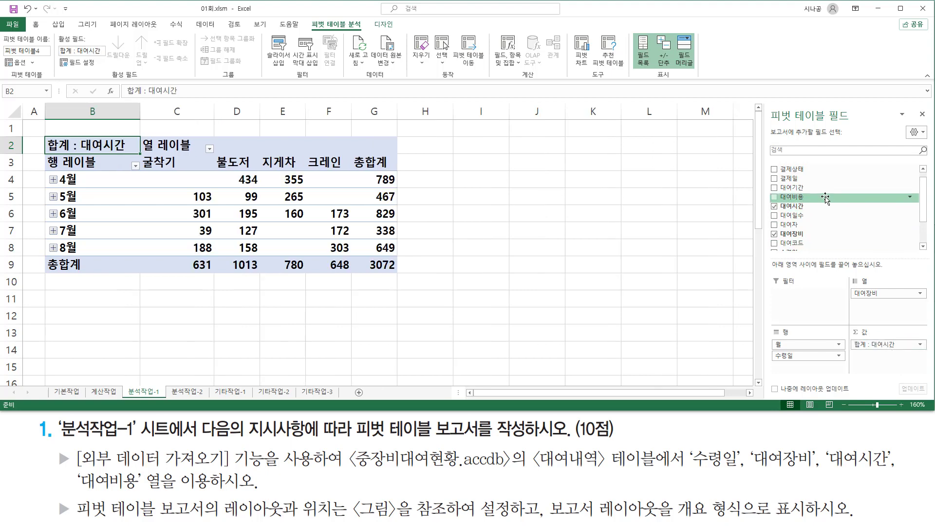
{"action": "left_click_drag", "start_coordinate": [801, 198], "coordinate": [887, 354]}
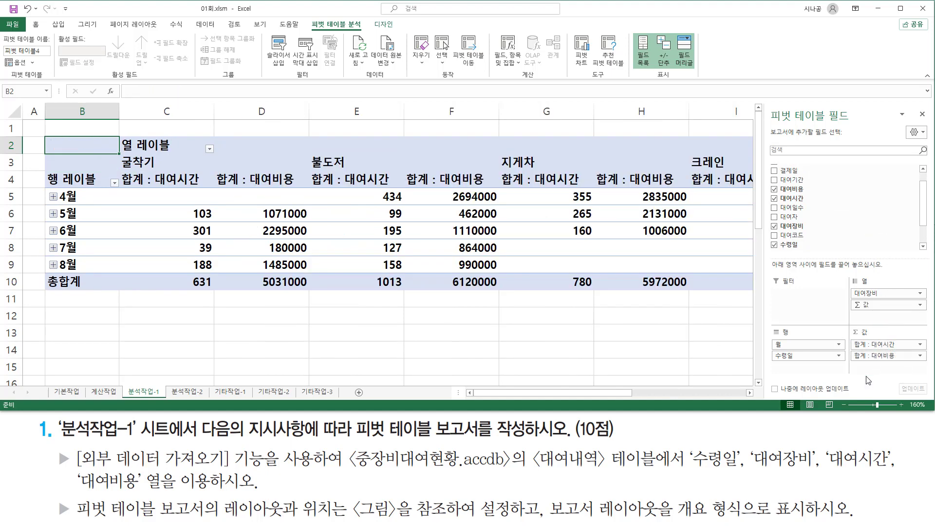
{"action": "mouse_move", "coordinate": [850, 336]}
{"action": "left_mouse_down"}
{"action": "mouse_move", "coordinate": [908, 364]}
{"action": "mouse_move", "coordinate": [929, 362]}
{"action": "left_mouse_up"}
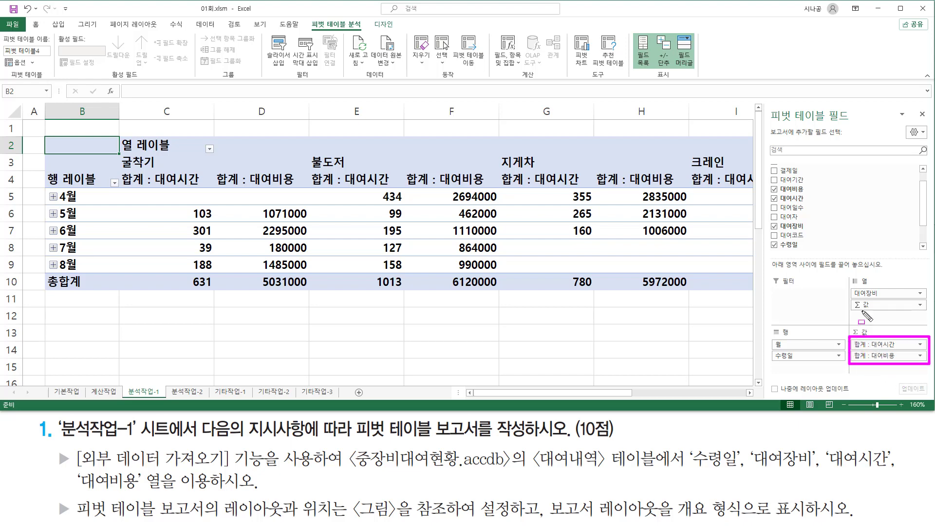
{"action": "left_click_drag", "start_coordinate": [852, 300], "coordinate": [928, 310]}
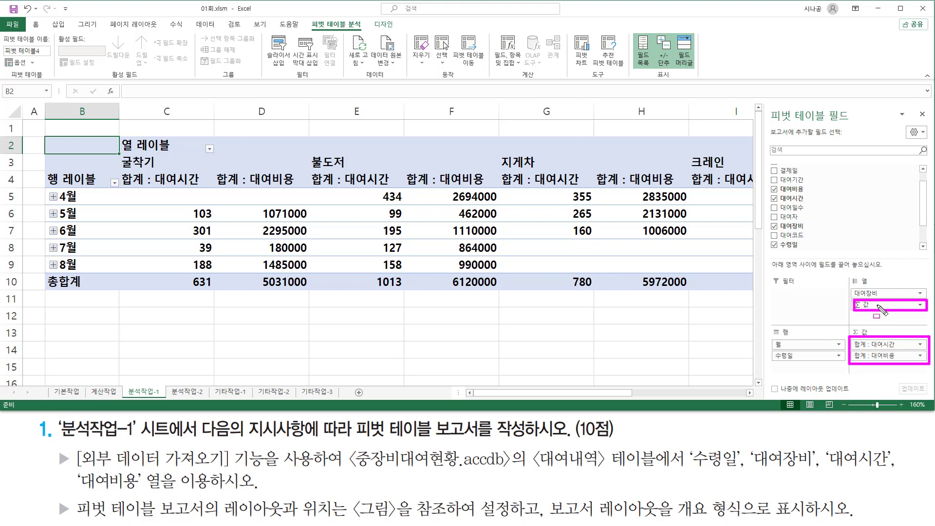
{"action": "left_click_drag", "start_coordinate": [871, 326], "coordinate": [931, 323]}
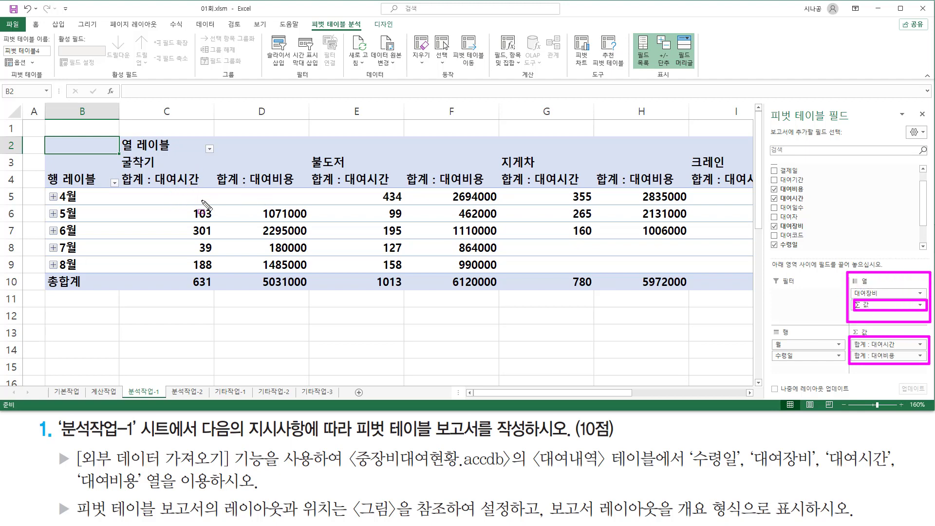
{"action": "mouse_move", "coordinate": [202, 196]}
{"action": "left_mouse_down"}
{"action": "mouse_move", "coordinate": [205, 282]}
{"action": "mouse_move", "coordinate": [202, 269]}
{"action": "left_mouse_up"}
{"action": "left_click_drag", "start_coordinate": [283, 197], "coordinate": [283, 269]}
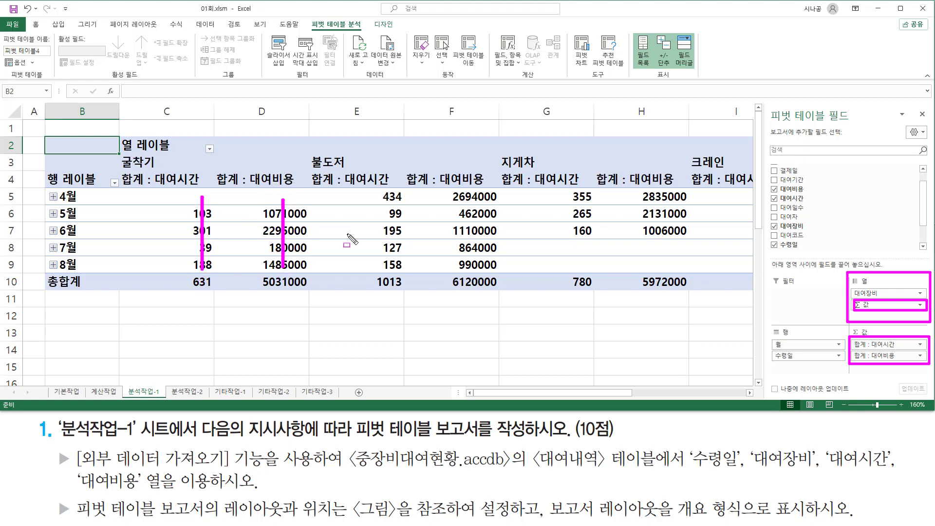
{"action": "mouse_move", "coordinate": [392, 187]}
{"action": "left_mouse_down"}
{"action": "mouse_move", "coordinate": [395, 281]}
{"action": "mouse_move", "coordinate": [393, 269]}
{"action": "left_mouse_up"}
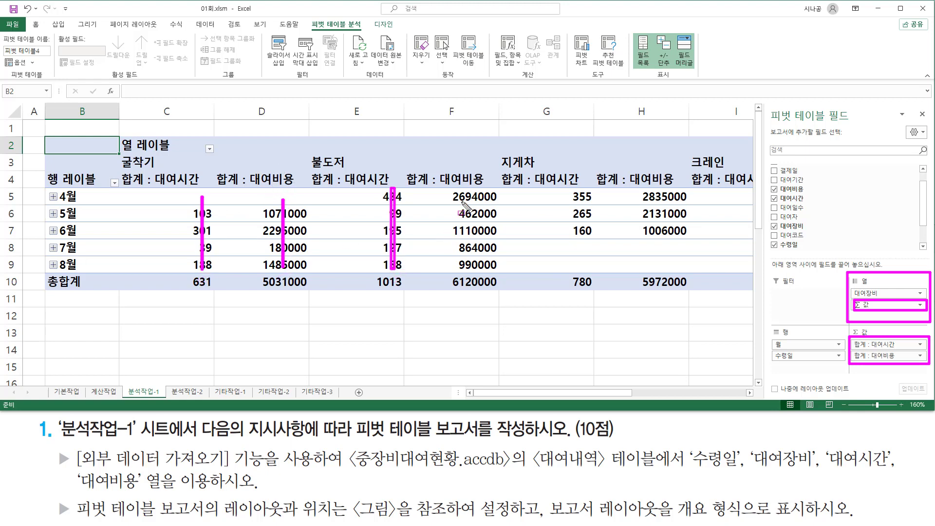
{"action": "left_click_drag", "start_coordinate": [476, 189], "coordinate": [478, 271]}
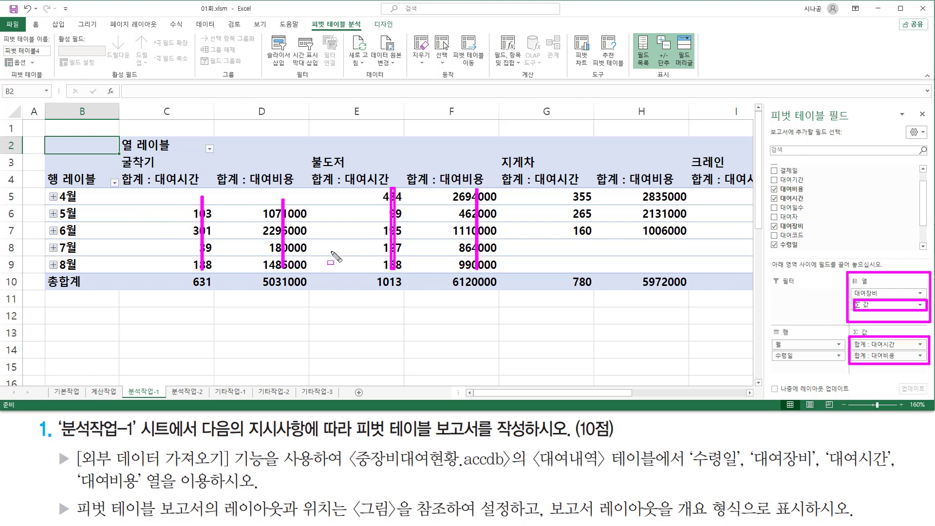
{"action": "key", "text": "Escape"}
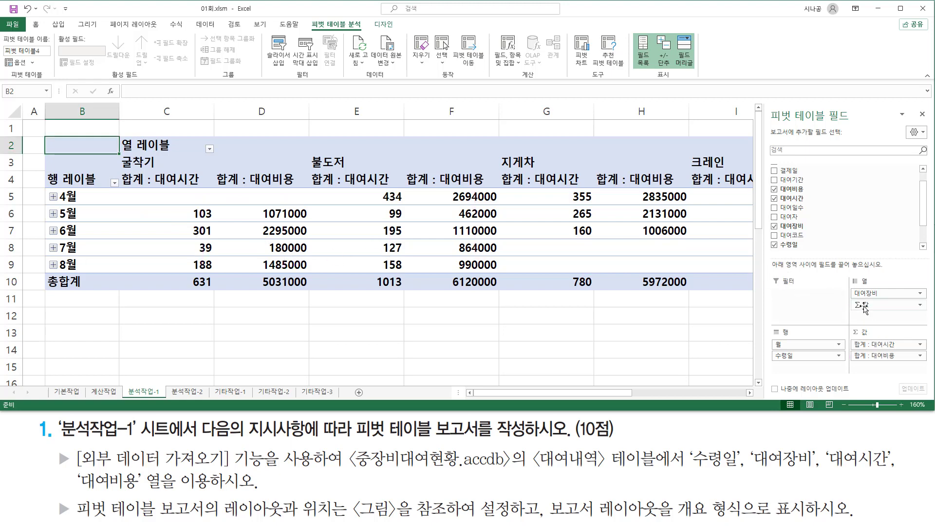
{"action": "key", "text": "ctrl+shift+d"}
{"action": "left_click_drag", "start_coordinate": [851, 298], "coordinate": [909, 311]}
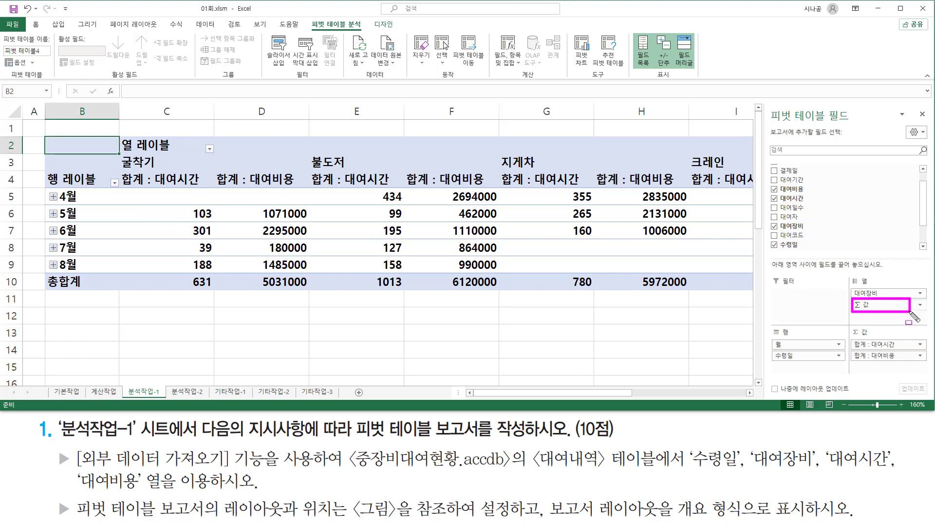
{"action": "left_click_drag", "start_coordinate": [771, 325], "coordinate": [847, 379]}
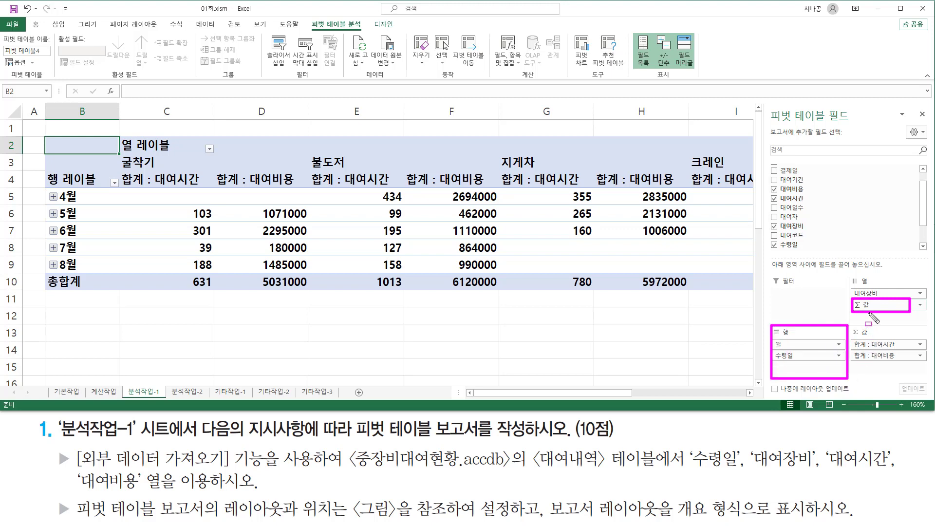
{"action": "key", "text": "Escape"}
- Move the Σ 값 field from the PivotTable's columns to its rows, below 수령일
{"action": "left_click_drag", "start_coordinate": [864, 306], "coordinate": [809, 362]}
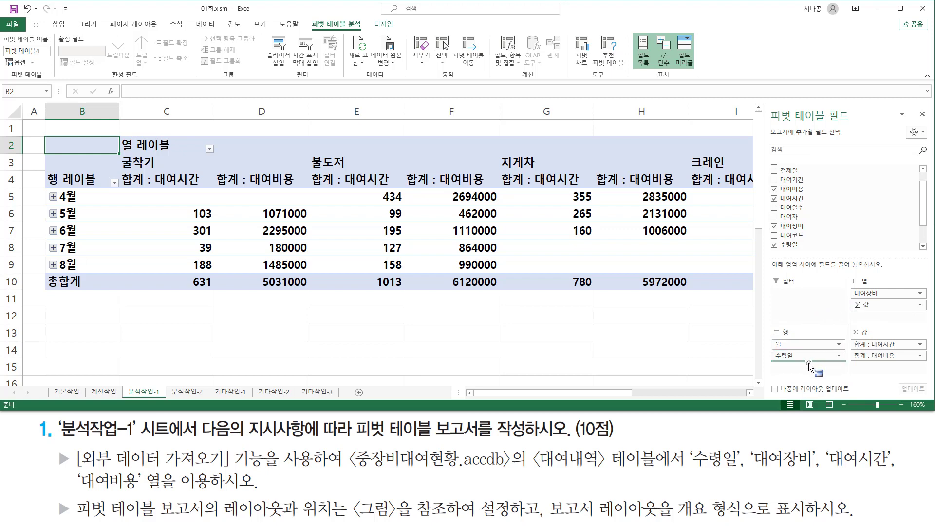
{"action": "left_click_drag", "start_coordinate": [809, 368], "coordinate": [810, 367]}
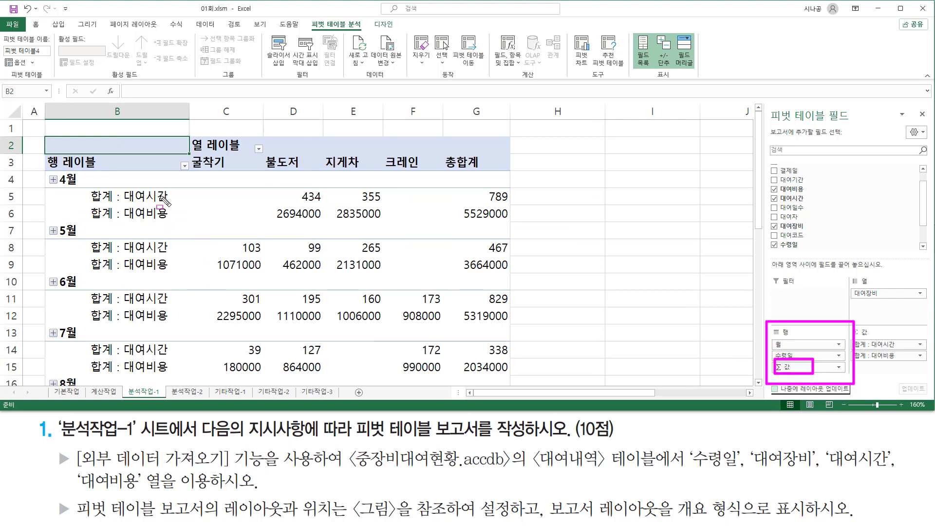
{"action": "left_click_drag", "start_coordinate": [178, 196], "coordinate": [457, 196]}
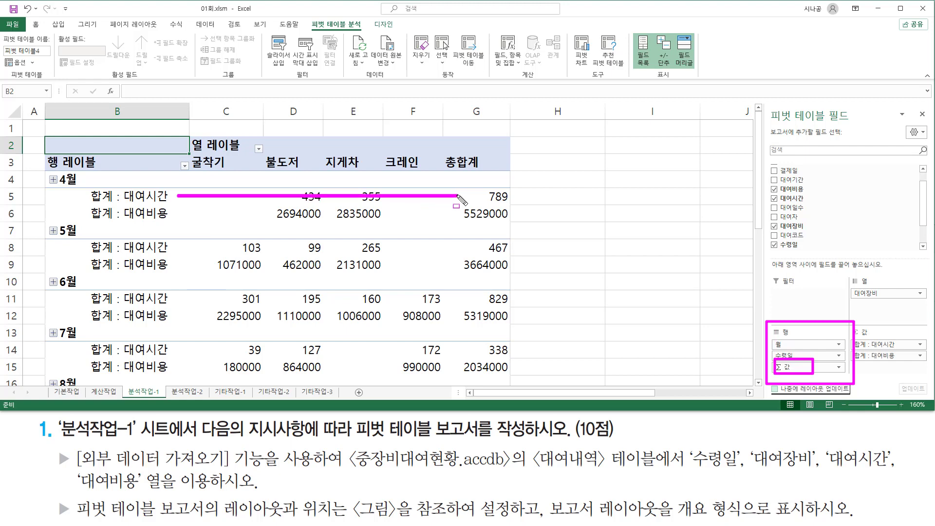
{"action": "left_click_drag", "start_coordinate": [176, 213], "coordinate": [456, 213]}
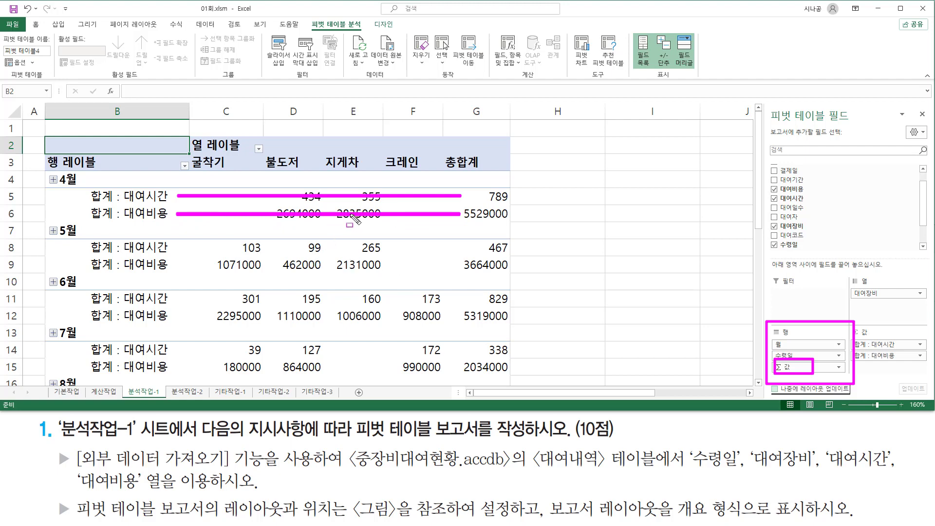
{"action": "key", "text": "Escape"}
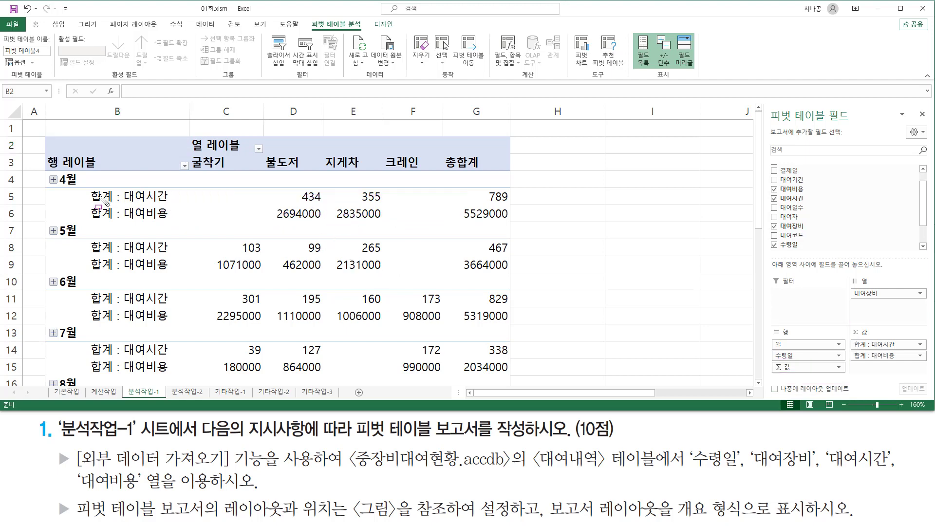
{"action": "left_click_drag", "start_coordinate": [119, 186], "coordinate": [172, 224]}
{"action": "mouse_move", "coordinate": [88, 182]}
{"action": "left_mouse_down"}
{"action": "mouse_move", "coordinate": [105, 201]}
{"action": "mouse_move", "coordinate": [117, 381]}
{"action": "left_mouse_up"}
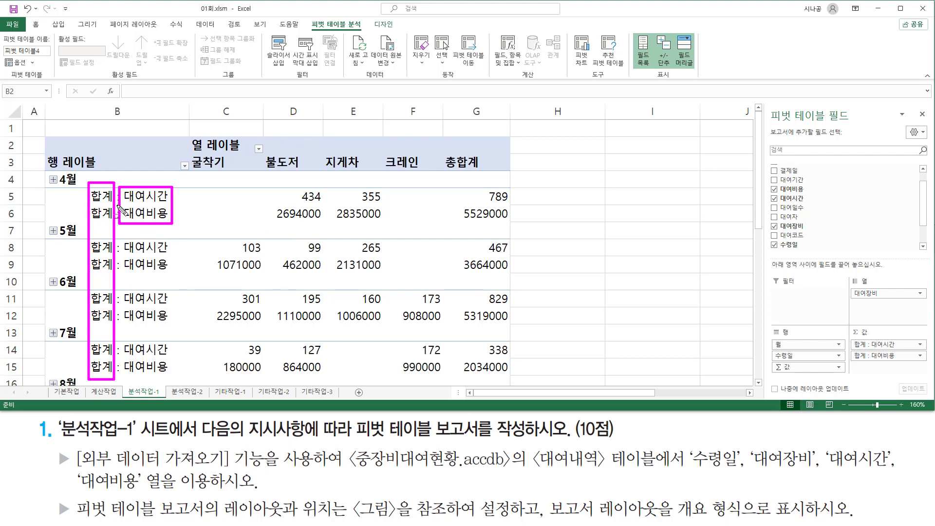
{"action": "key", "text": "Escape"}
{"action": "left_click_drag", "start_coordinate": [181, 188], "coordinate": [442, 203]}
{"action": "mouse_move", "coordinate": [204, 239]}
{"action": "left_mouse_down"}
{"action": "mouse_move", "coordinate": [275, 253]}
{"action": "mouse_move", "coordinate": [440, 254]}
{"action": "left_mouse_up"}
{"action": "left_click_drag", "start_coordinate": [196, 292], "coordinate": [458, 312]}
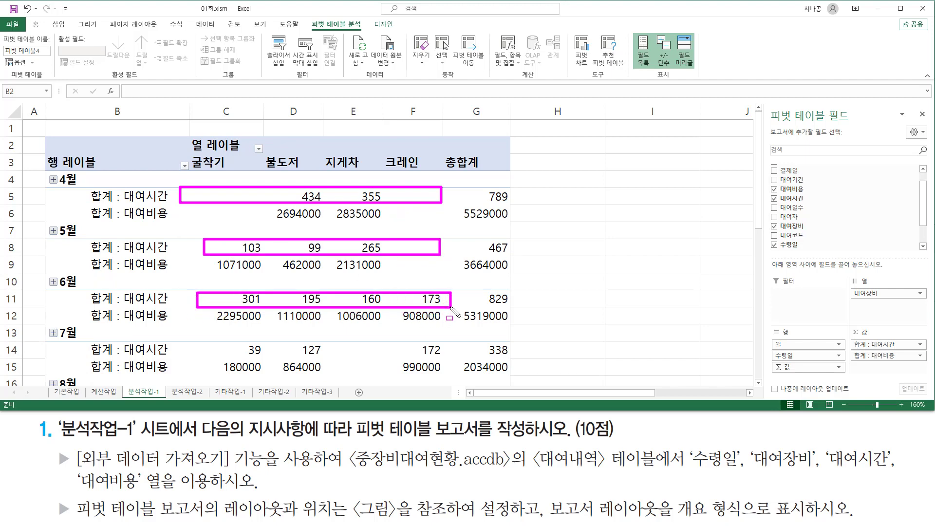
{"action": "key", "text": "Escape"}
- Summarize the 대여시간 values in the PivotTable by average (평균)
{"action": "left_click", "coordinate": [304, 247]}
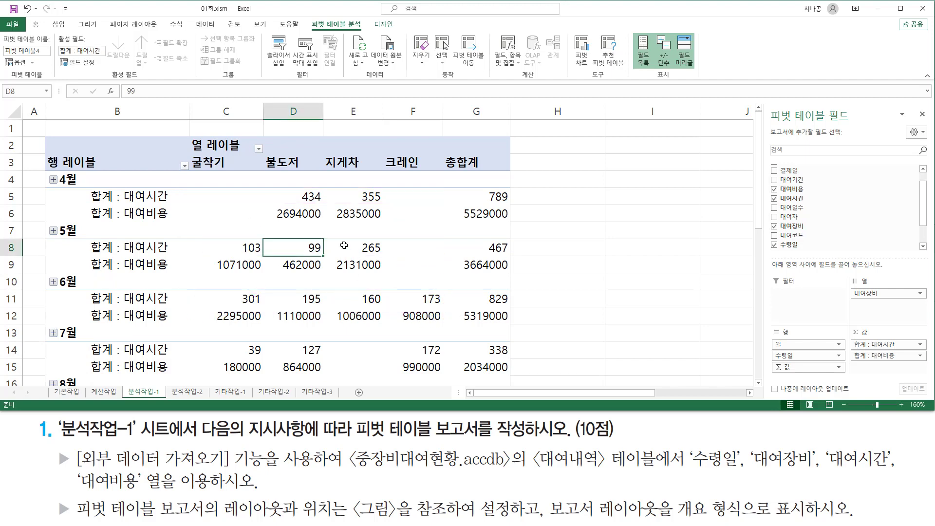
{"action": "left_click", "coordinate": [343, 247]}
{"action": "left_click", "coordinate": [353, 197]}
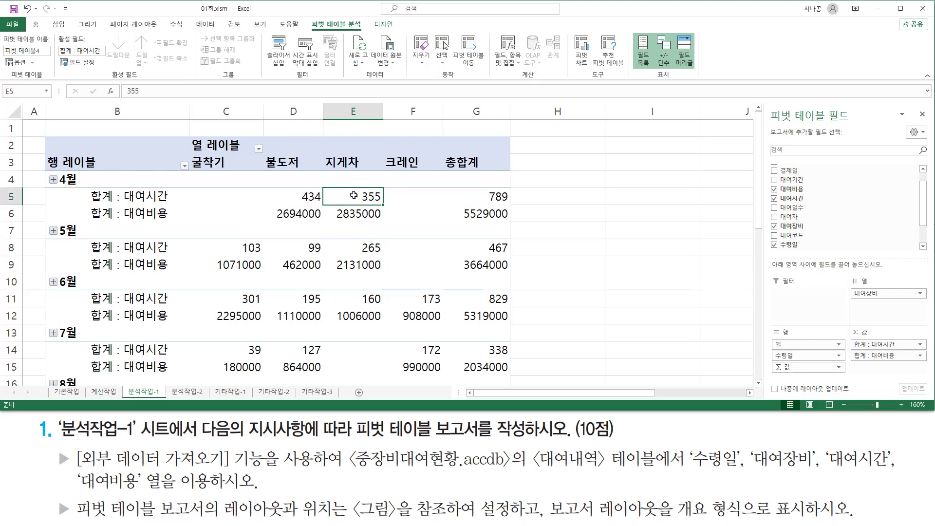
{"action": "right_click", "coordinate": [355, 199]}
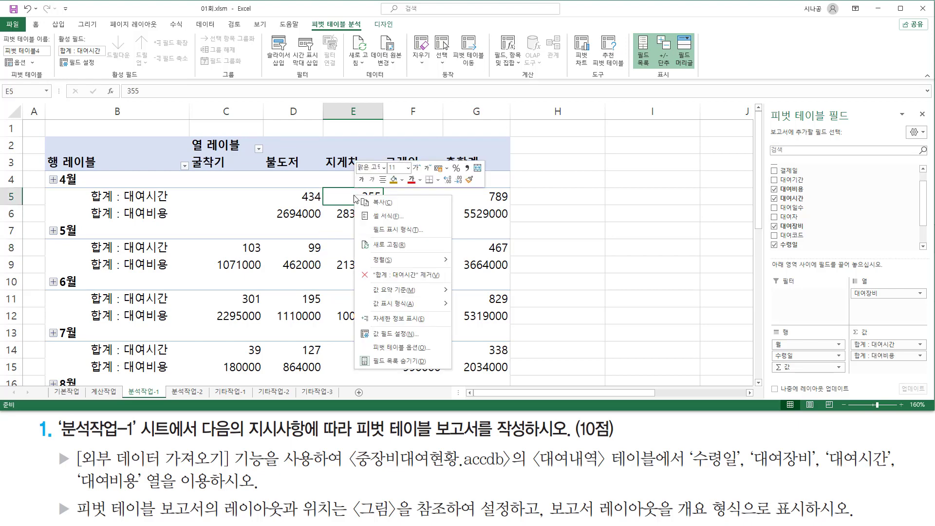
{"action": "mouse_move", "coordinate": [397, 292]}
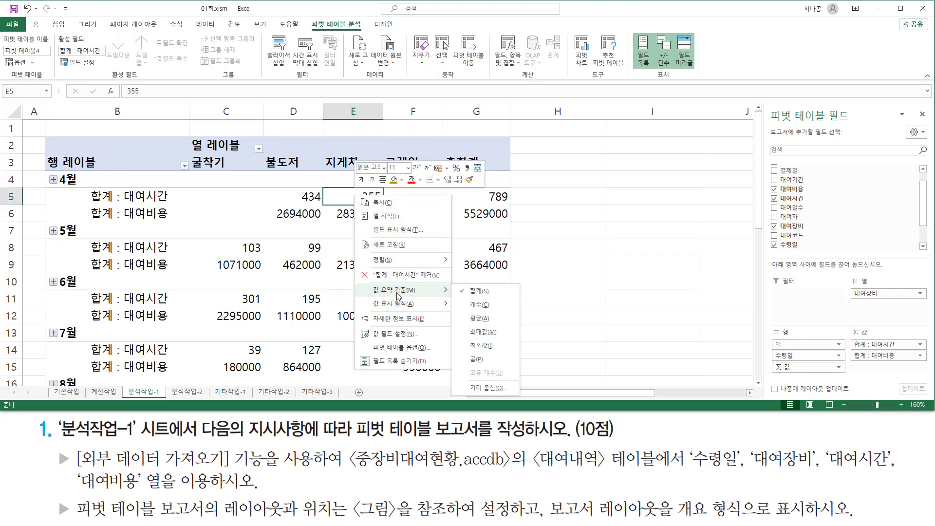
{"action": "left_click", "coordinate": [485, 320]}
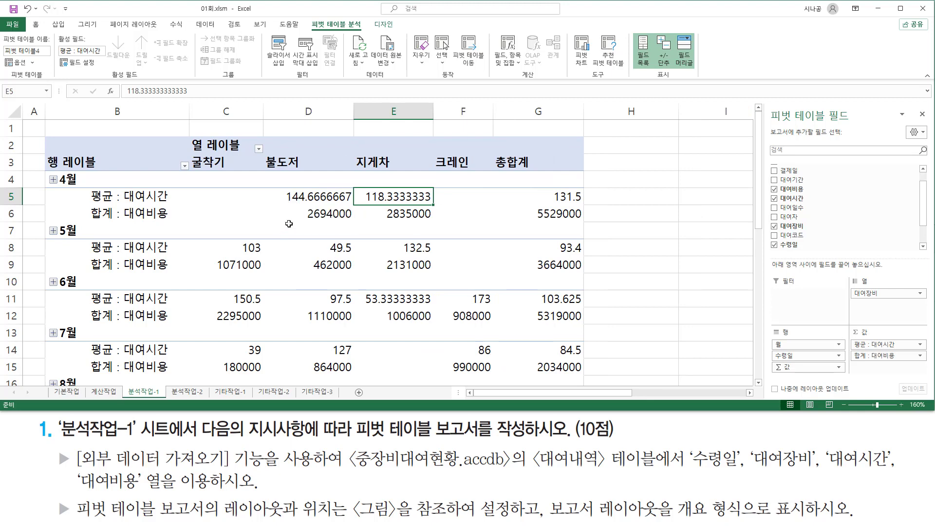
- Summarize the 대여비용 values in the PivotTable by average (평균)
{"action": "left_click", "coordinate": [365, 213]}
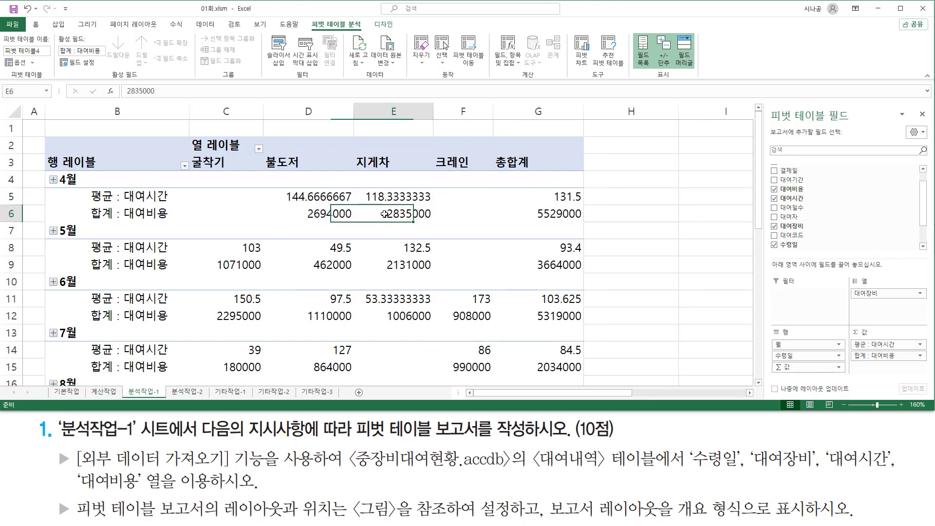
{"action": "left_click", "coordinate": [387, 265]}
{"action": "left_click", "coordinate": [322, 264]}
{"action": "left_click", "coordinate": [248, 265]}
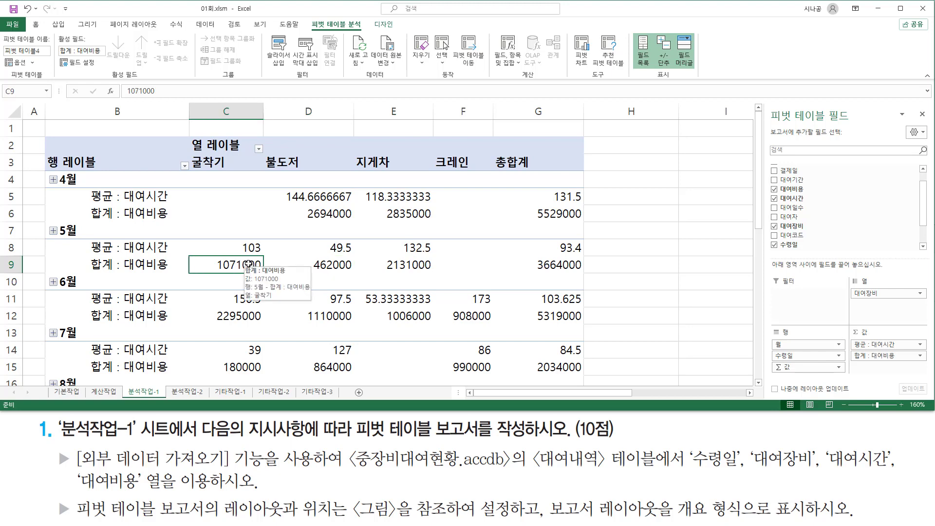
{"action": "right_click", "coordinate": [248, 265]}
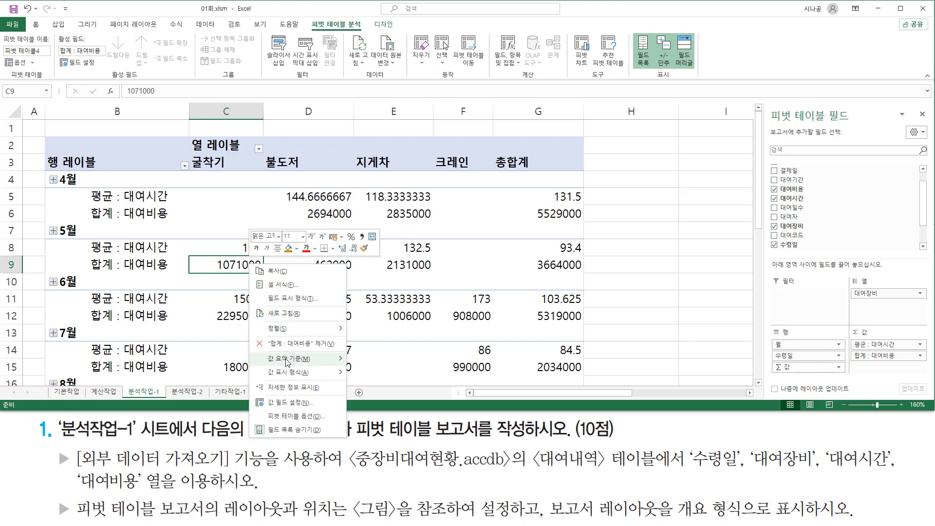
{"action": "mouse_move", "coordinate": [282, 361]}
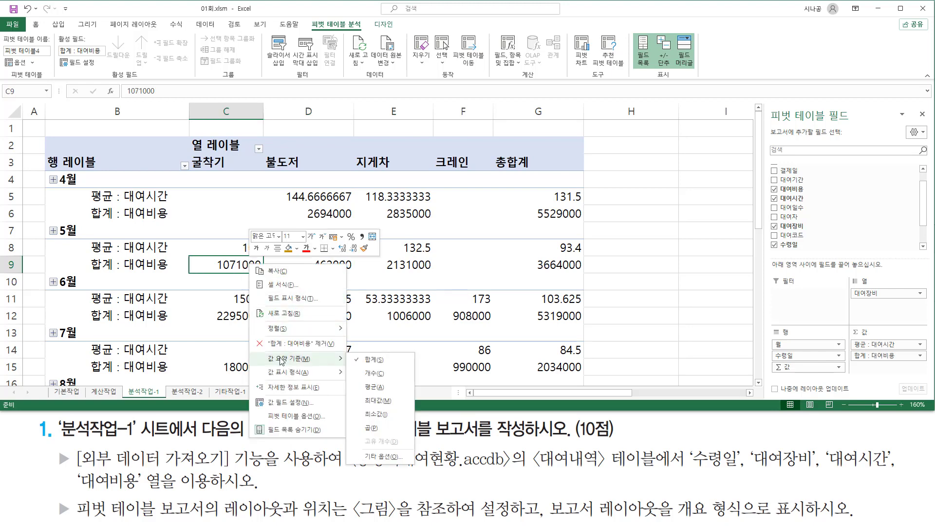
{"action": "left_click", "coordinate": [382, 390]}
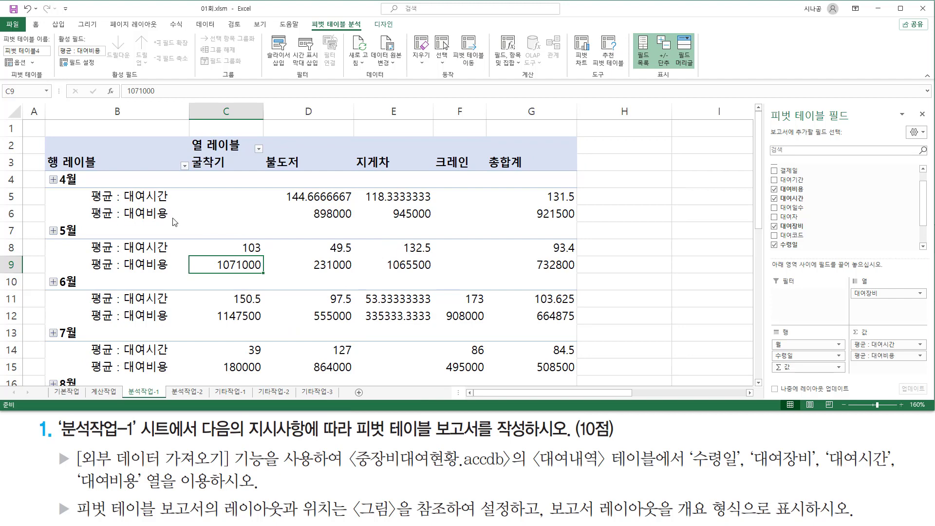
{"action": "left_click_drag", "start_coordinate": [117, 186], "coordinate": [175, 222]}
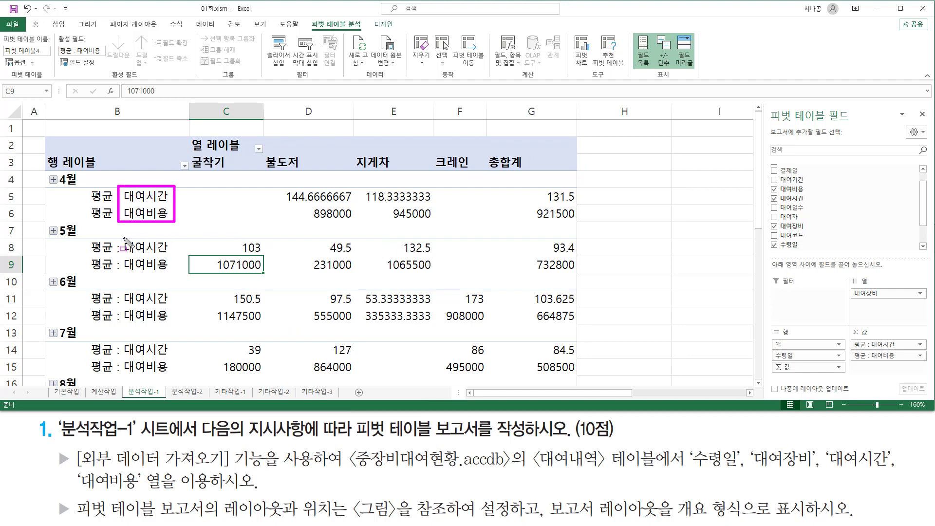
{"action": "mouse_move", "coordinate": [124, 239]}
{"action": "left_mouse_down"}
{"action": "mouse_move", "coordinate": [184, 281]}
{"action": "mouse_move", "coordinate": [175, 274]}
{"action": "left_mouse_up"}
{"action": "mouse_move", "coordinate": [87, 186]}
{"action": "left_mouse_down"}
{"action": "mouse_move", "coordinate": [119, 385]}
{"action": "mouse_move", "coordinate": [115, 377]}
{"action": "left_mouse_up"}
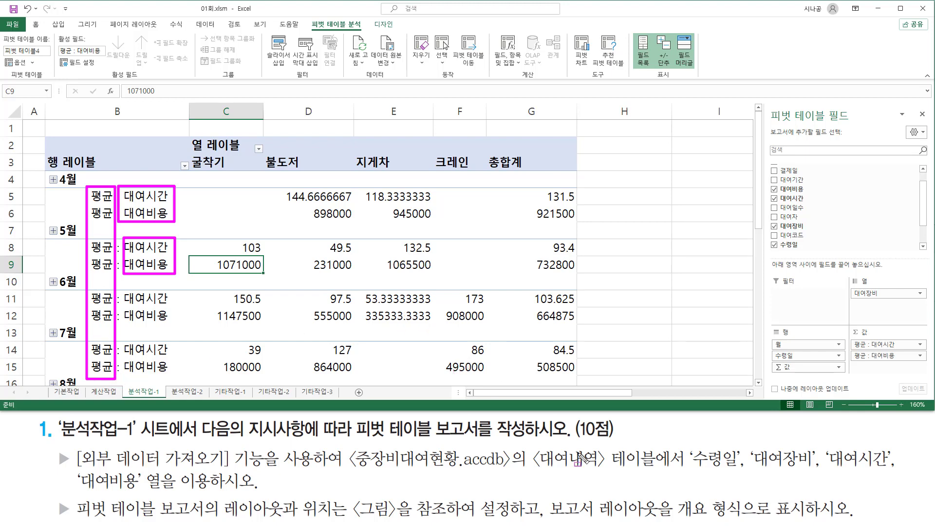
{"action": "key", "text": "Escape"}
{"action": "mouse_move", "coordinate": [550, 501]}
{"action": "left_mouse_down"}
{"action": "mouse_move", "coordinate": [661, 521]}
{"action": "mouse_move", "coordinate": [818, 519]}
{"action": "left_mouse_up"}
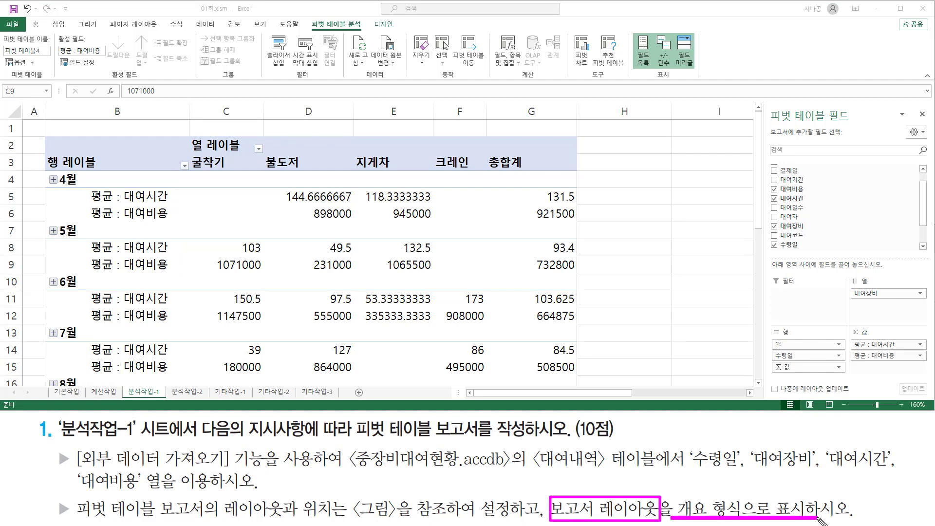
{"action": "key", "text": "Escape"}
- Set the PivotTable's report layout to outline form (개요 형식으로 표시)
{"action": "left_click", "coordinate": [263, 213]}
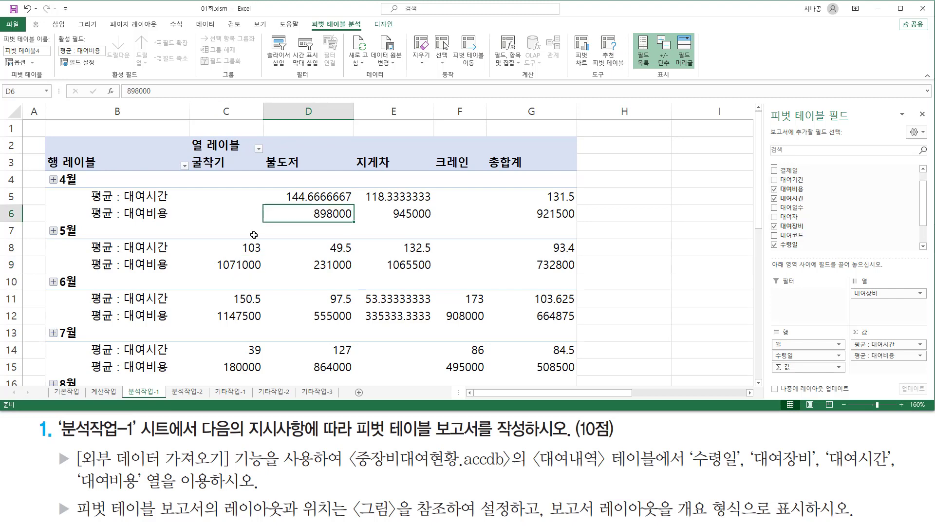
{"action": "left_click", "coordinate": [254, 234]}
{"action": "left_click", "coordinate": [296, 261]}
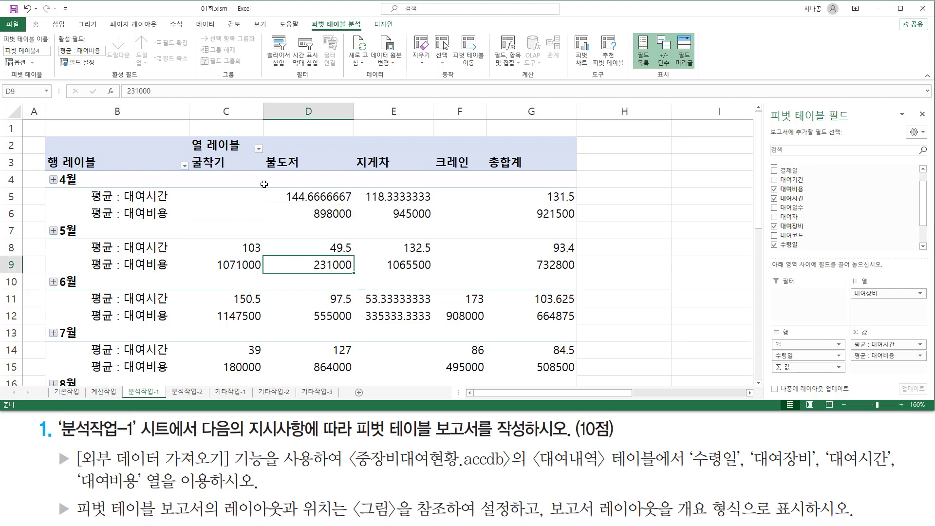
{"action": "left_click", "coordinate": [382, 24]}
{"action": "left_click_drag", "start_coordinate": [395, 30], "coordinate": [399, 30]}
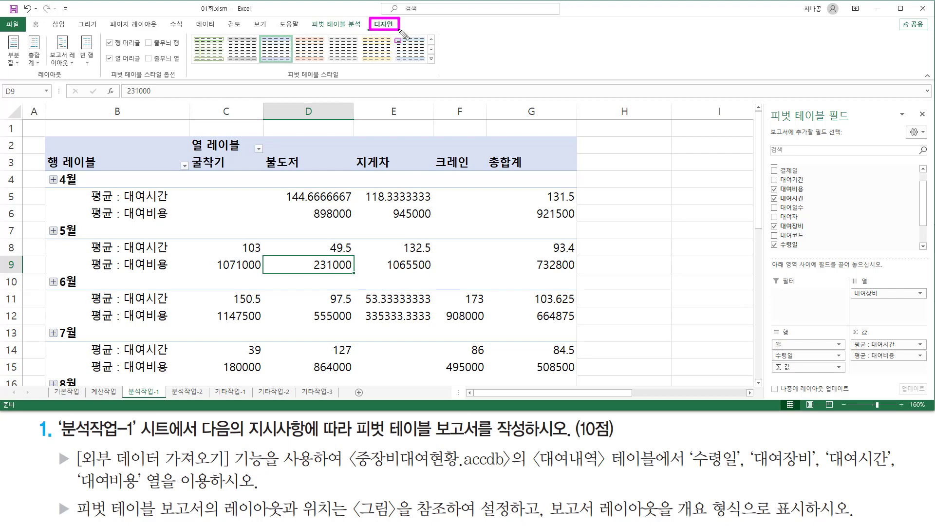
{"action": "left_click_drag", "start_coordinate": [33, 82], "coordinate": [62, 81]}
{"action": "left_click_drag", "start_coordinate": [47, 31], "coordinate": [77, 70]}
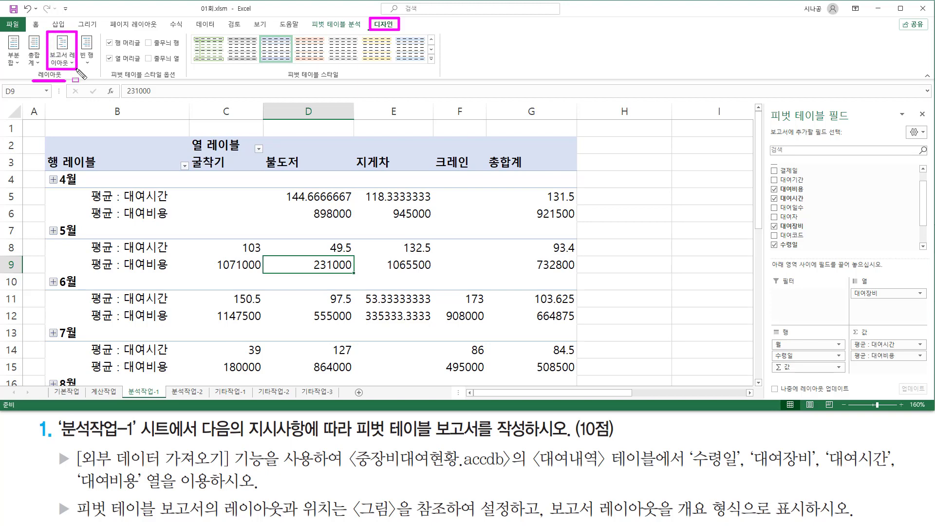
{"action": "key", "text": "Escape"}
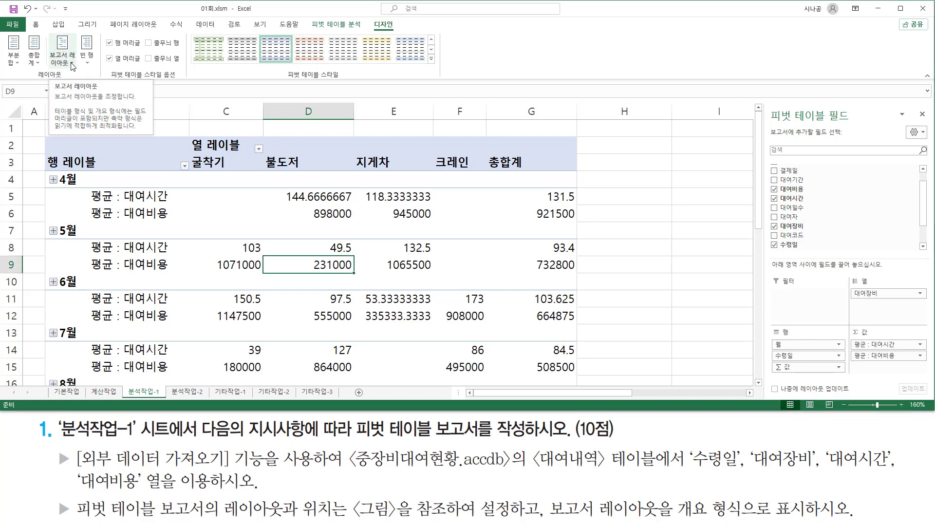
{"action": "left_click", "coordinate": [72, 63]}
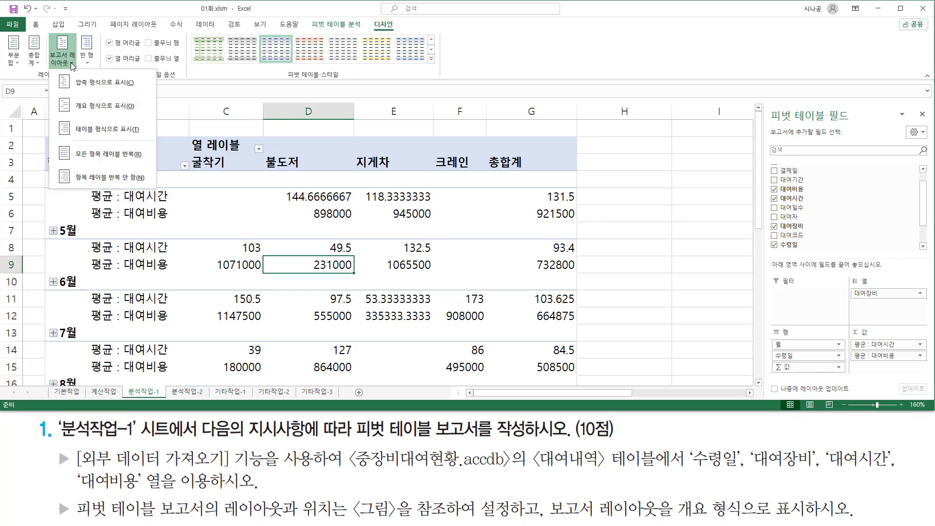
{"action": "left_click", "coordinate": [94, 111]}
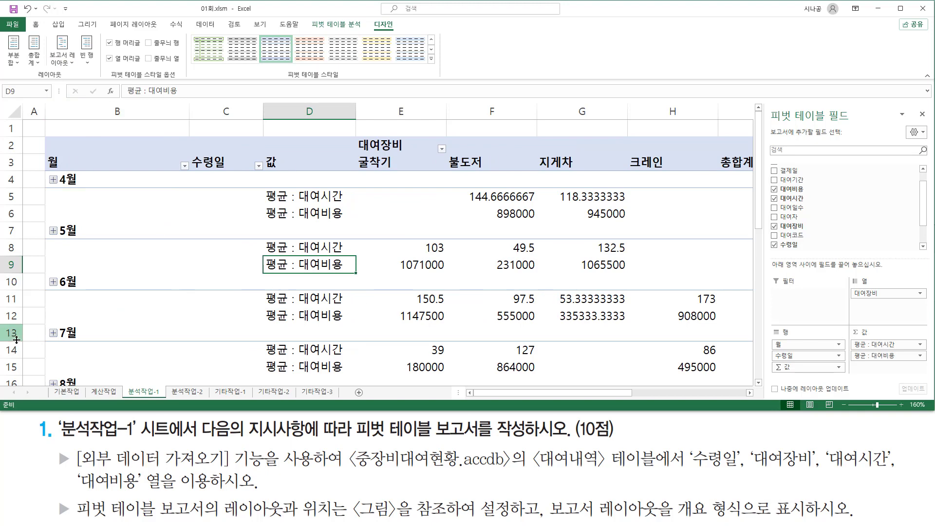
{"action": "mouse_move", "coordinate": [48, 519]}
{"action": "left_mouse_down"}
{"action": "mouse_move", "coordinate": [633, 508]}
{"action": "mouse_move", "coordinate": [887, 518]}
{"action": "left_mouse_up"}
{"action": "key", "text": "Escape"}
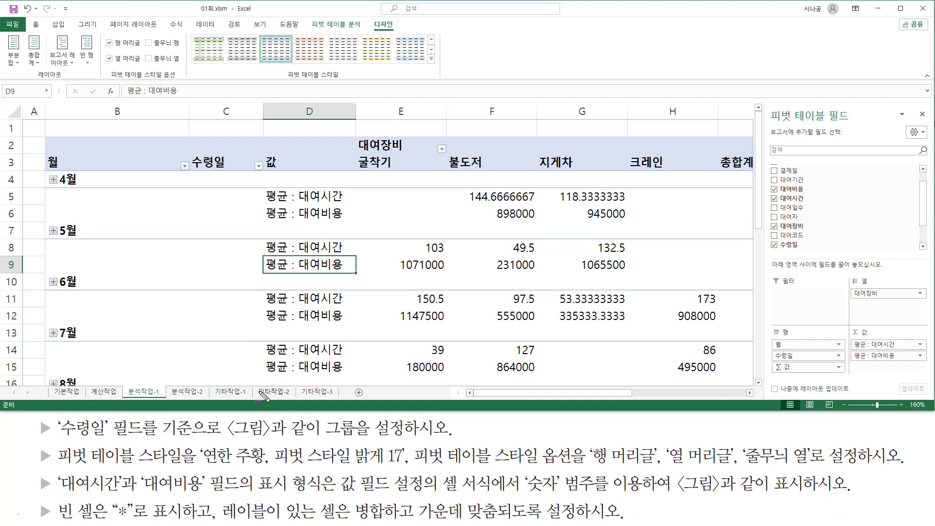
{"action": "mouse_move", "coordinate": [53, 416]}
{"action": "left_mouse_down"}
{"action": "mouse_move", "coordinate": [90, 434]}
{"action": "mouse_move", "coordinate": [147, 438]}
{"action": "left_mouse_up"}
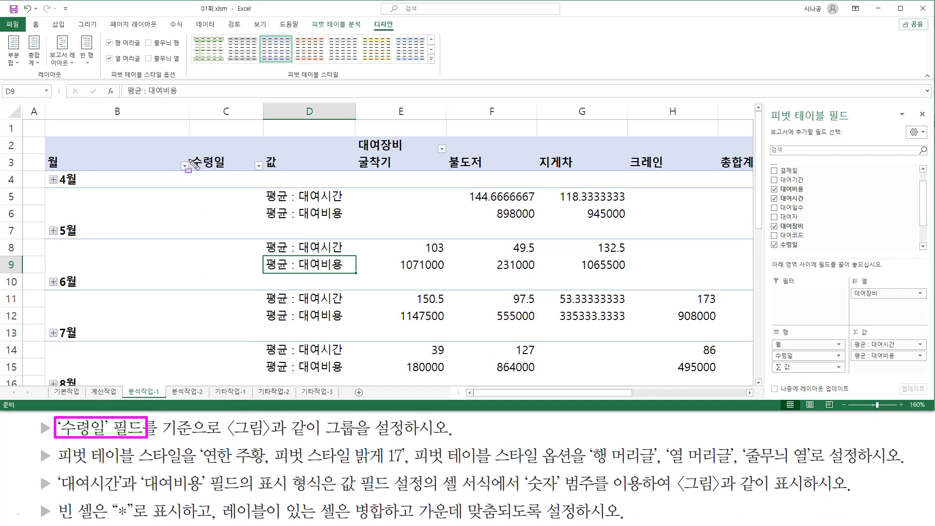
{"action": "left_click_drag", "start_coordinate": [190, 159], "coordinate": [232, 172]}
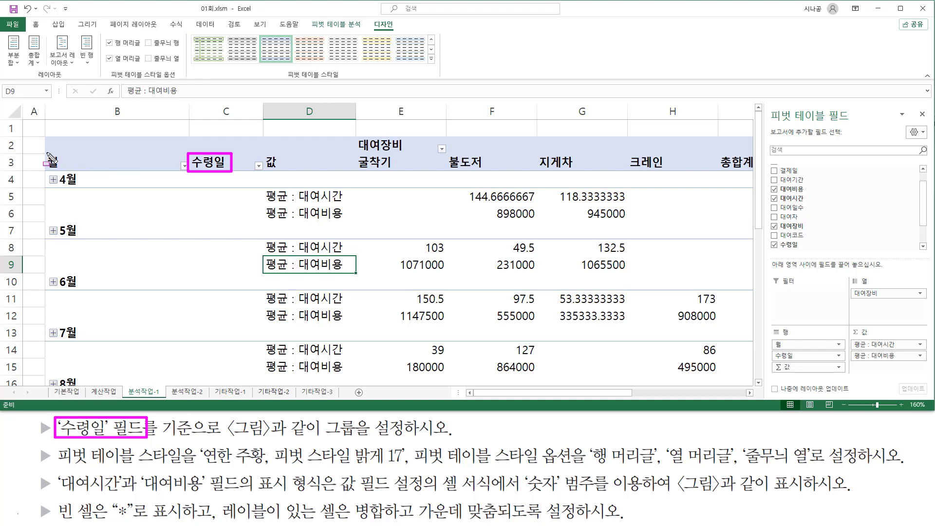
{"action": "left_click_drag", "start_coordinate": [45, 153], "coordinate": [71, 170]}
{"action": "mouse_move", "coordinate": [161, 437]}
{"action": "left_mouse_down"}
{"action": "mouse_move", "coordinate": [246, 428]}
{"action": "mouse_move", "coordinate": [225, 442]}
{"action": "mouse_move", "coordinate": [408, 443]}
{"action": "left_mouse_up"}
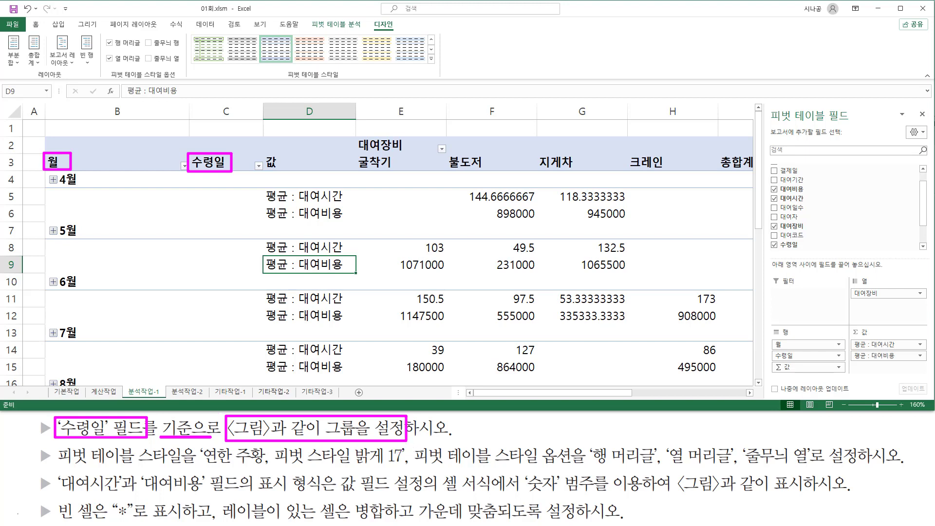
{"action": "key", "text": "Escape"}
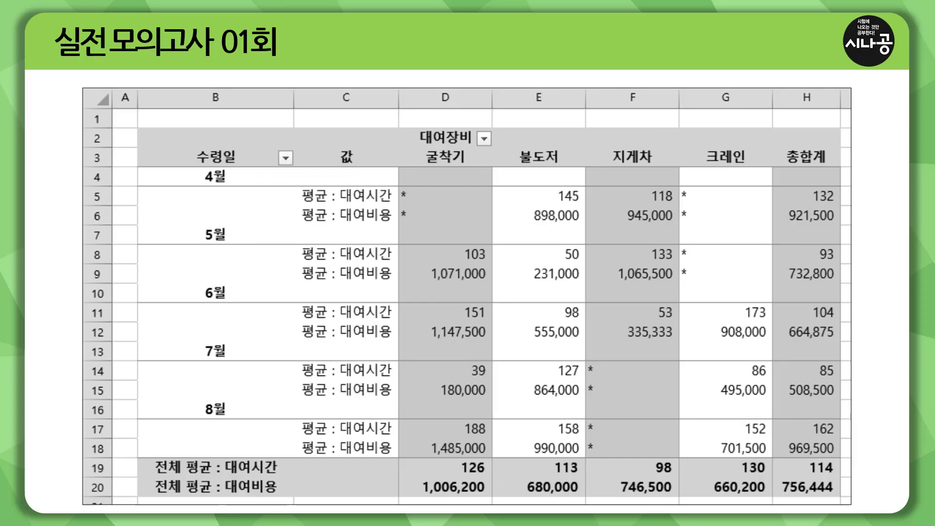
{"action": "key", "text": "ctrl+2"}
{"action": "mouse_move", "coordinate": [190, 146]}
{"action": "left_mouse_down"}
{"action": "mouse_move", "coordinate": [252, 167]}
{"action": "mouse_move", "coordinate": [233, 458]}
{"action": "left_mouse_up"}
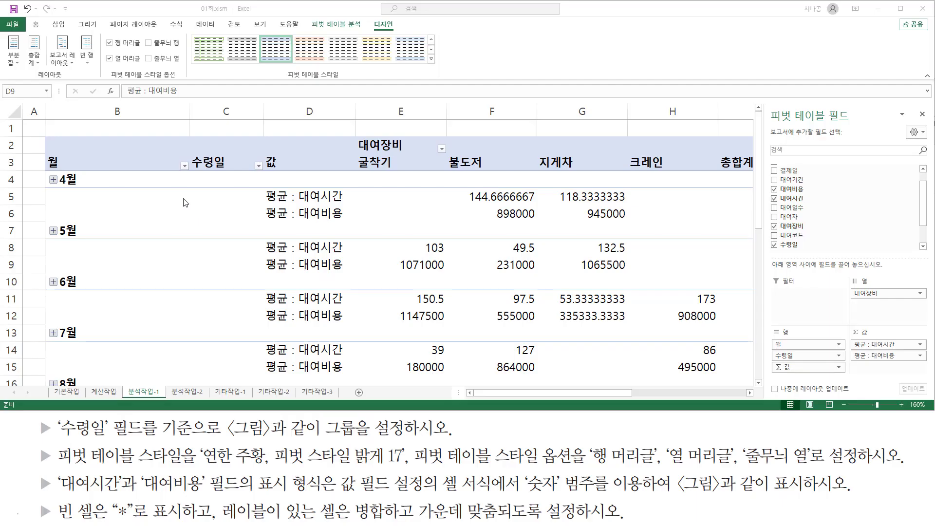
{"action": "left_click", "coordinate": [209, 164]}
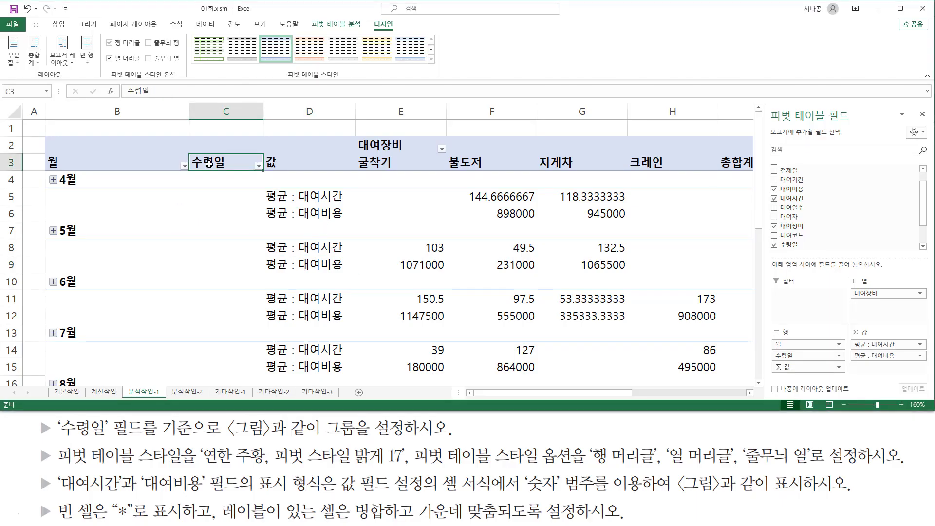
{"action": "left_click_drag", "start_coordinate": [193, 155], "coordinate": [224, 168]}
{"action": "left_click_drag", "start_coordinate": [59, 171], "coordinate": [90, 378]}
{"action": "key", "text": "Escape"}
- Group the PivotTable's 수령일 dates by month (월) only, deselecting the day (일) unit
{"action": "left_click", "coordinate": [134, 179]}
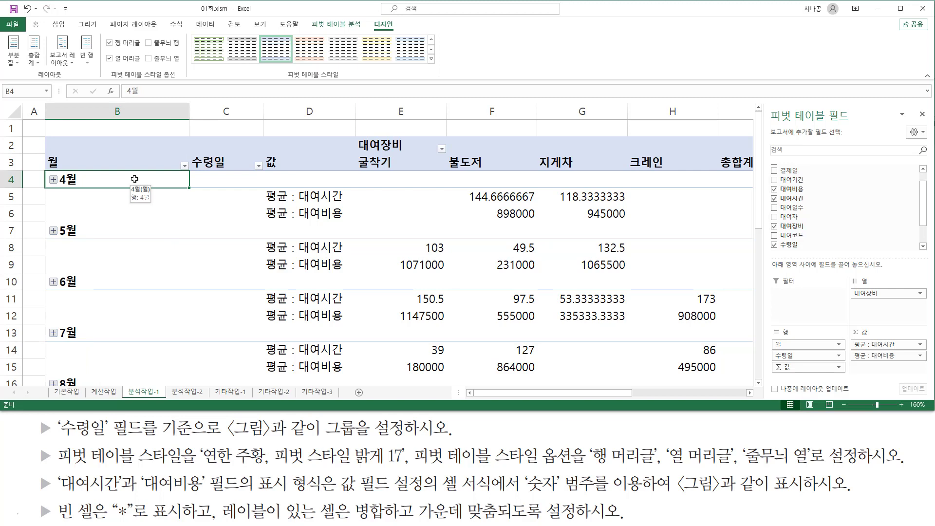
{"action": "right_click", "coordinate": [134, 179]}
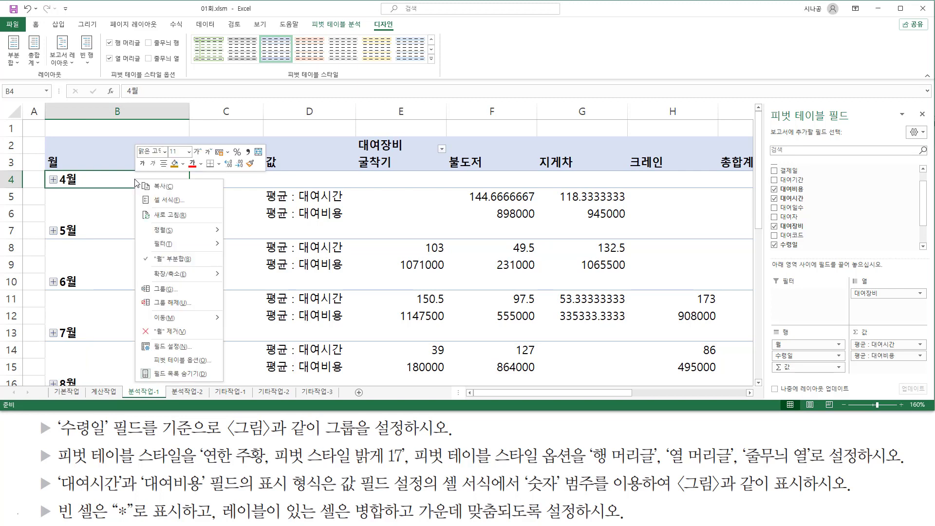
{"action": "left_click", "coordinate": [178, 290]}
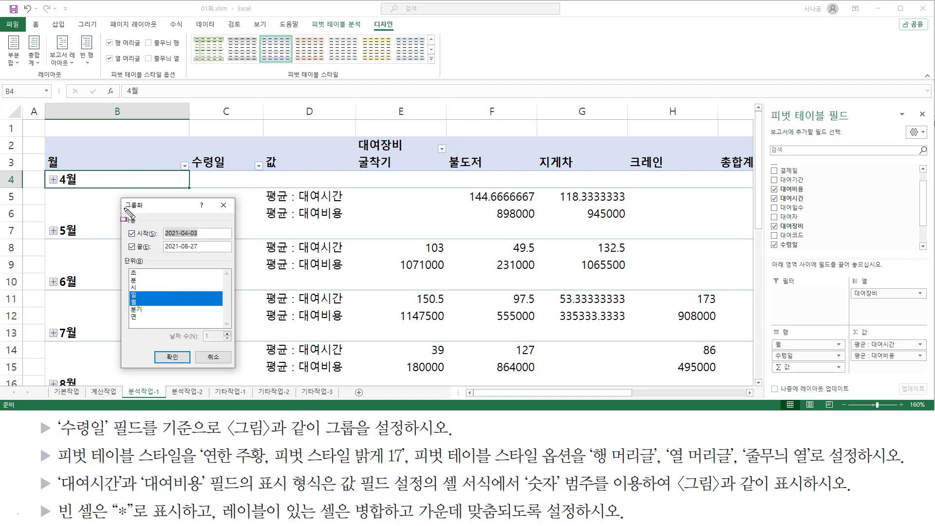
{"action": "left_click_drag", "start_coordinate": [119, 195], "coordinate": [239, 375]}
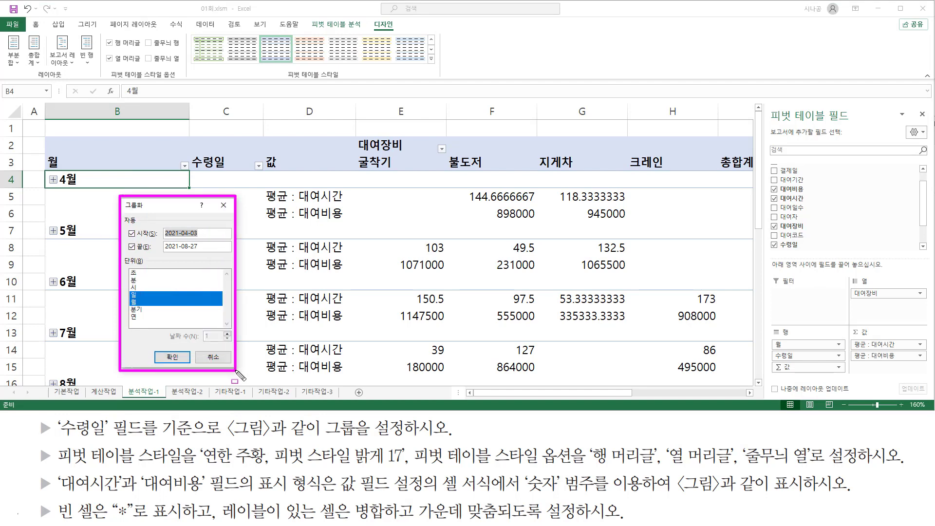
{"action": "key", "text": "Escape"}
{"action": "mouse_move", "coordinate": [125, 288]}
{"action": "left_mouse_down"}
{"action": "mouse_move", "coordinate": [155, 316]}
{"action": "mouse_move", "coordinate": [226, 314]}
{"action": "left_mouse_up"}
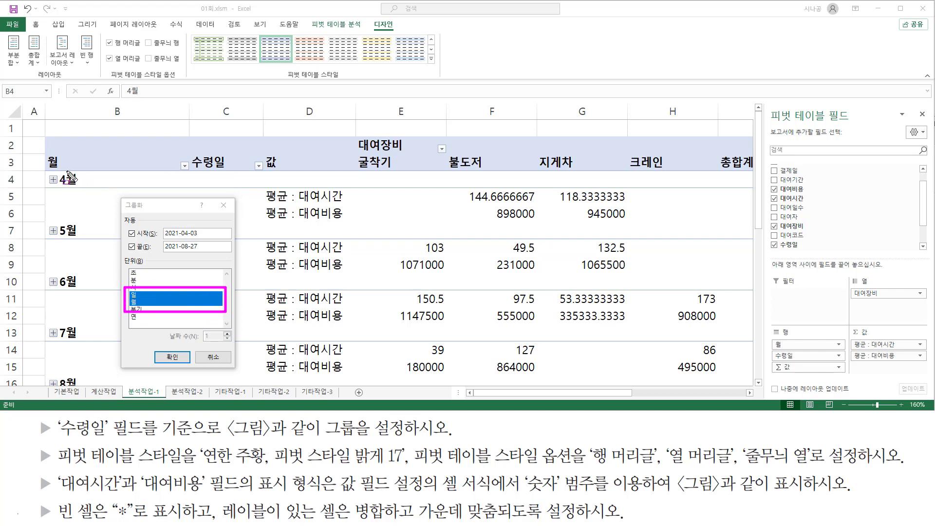
{"action": "mouse_move", "coordinate": [47, 184]}
{"action": "left_mouse_down"}
{"action": "mouse_move", "coordinate": [59, 173]}
{"action": "mouse_move", "coordinate": [59, 184]}
{"action": "left_mouse_up"}
{"action": "key", "text": "Escape"}
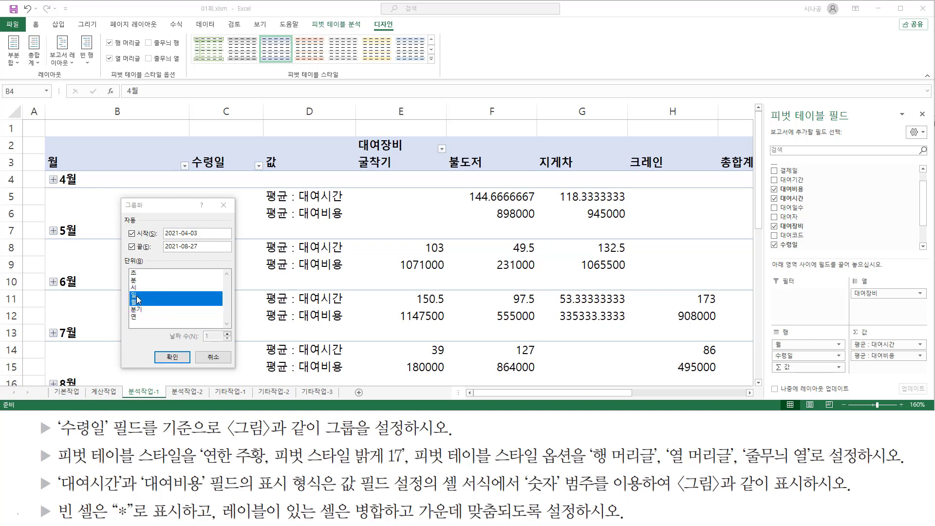
{"action": "left_click", "coordinate": [136, 297]}
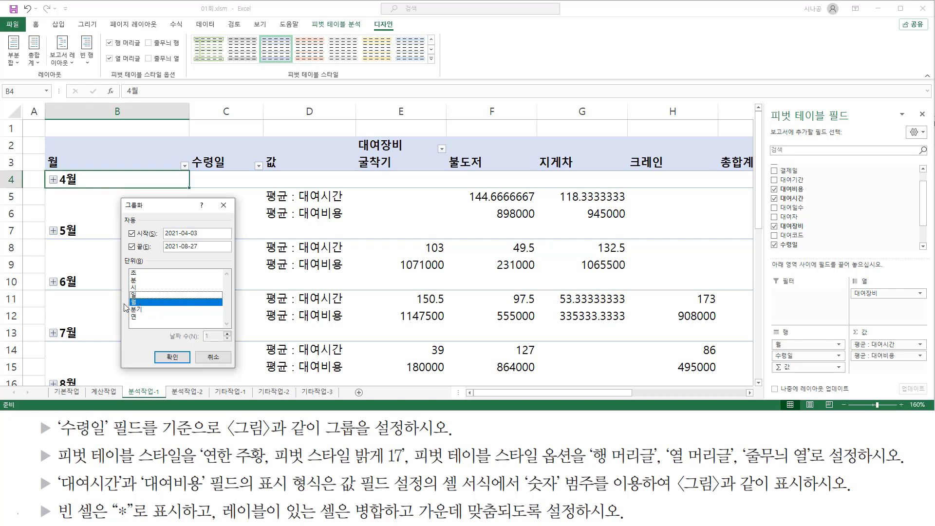
{"action": "key", "text": "ctrl+2"}
{"action": "mouse_move", "coordinate": [125, 296]}
{"action": "left_mouse_down"}
{"action": "mouse_move", "coordinate": [139, 307]}
{"action": "mouse_move", "coordinate": [226, 308]}
{"action": "left_mouse_up"}
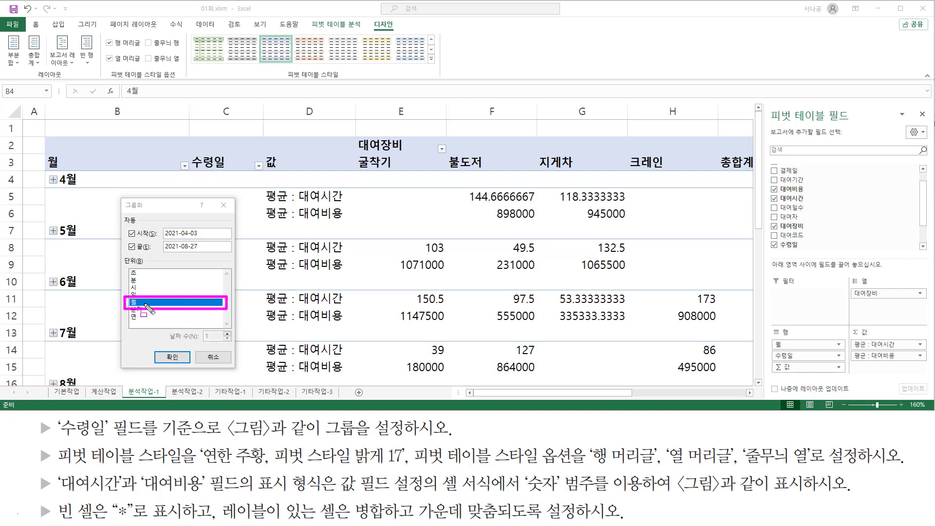
{"action": "key", "text": "Escape"}
{"action": "left_click", "coordinate": [181, 358]}
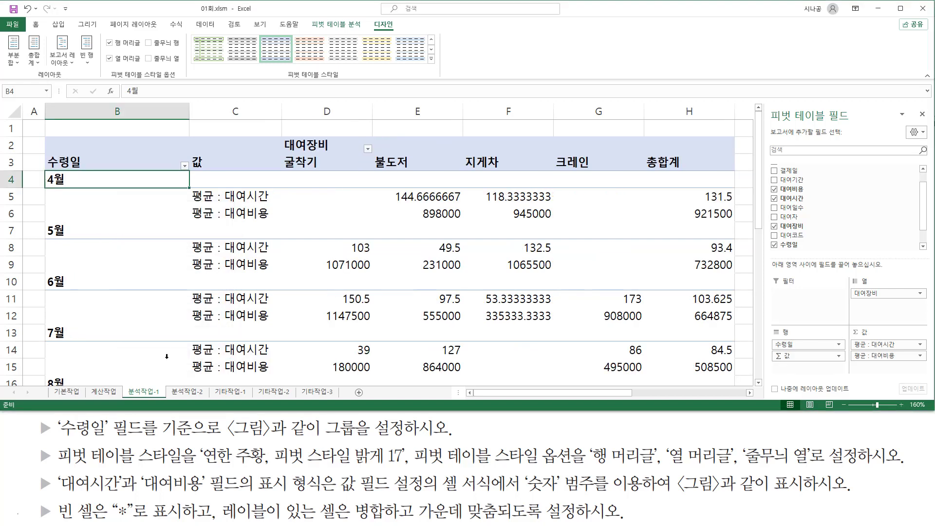
{"action": "mouse_move", "coordinate": [44, 151]}
{"action": "left_mouse_down"}
{"action": "mouse_move", "coordinate": [52, 172]}
{"action": "mouse_move", "coordinate": [89, 171]}
{"action": "mouse_move", "coordinate": [83, 387]}
{"action": "left_mouse_up"}
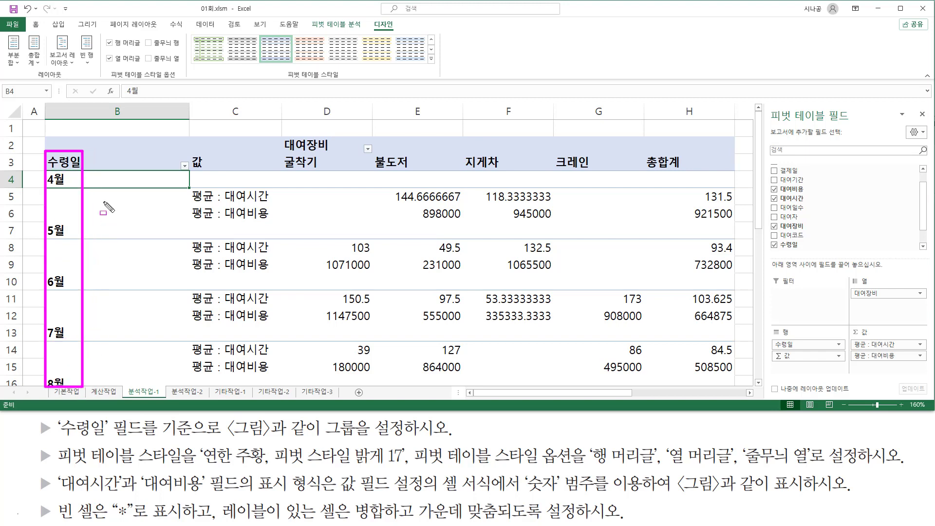
{"action": "key", "text": "Escape"}
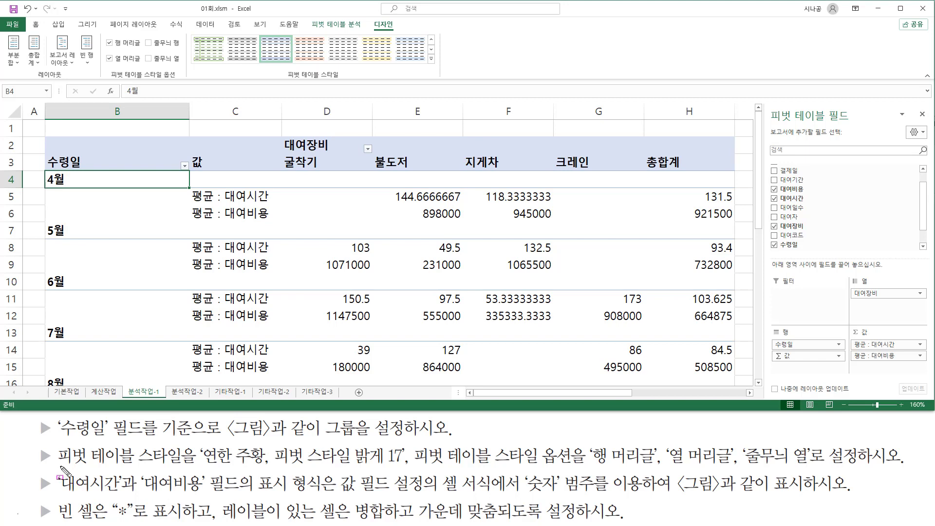
{"action": "left_click_drag", "start_coordinate": [60, 467], "coordinate": [182, 467]}
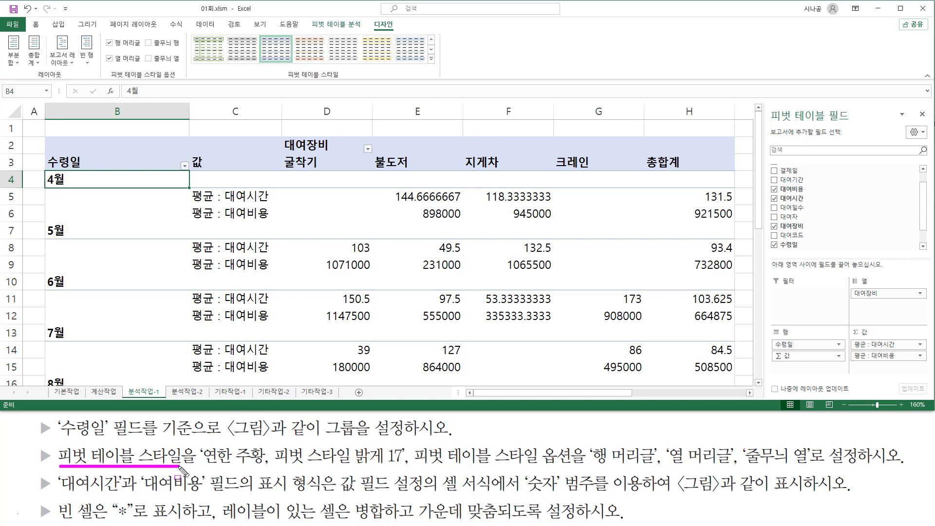
{"action": "mouse_move", "coordinate": [198, 442]}
{"action": "left_mouse_down"}
{"action": "mouse_move", "coordinate": [199, 471]}
{"action": "mouse_move", "coordinate": [409, 466]}
{"action": "left_mouse_up"}
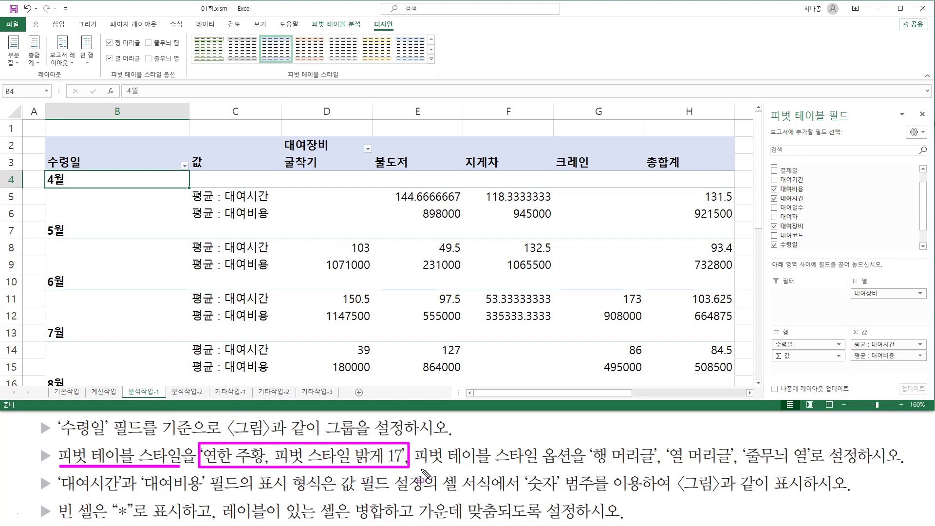
- Apply the PivotTable style 연한 주황, 피벗 스타일 밝게 17 to the PivotTable
{"action": "left_click_drag", "start_coordinate": [416, 467], "coordinate": [904, 469]}
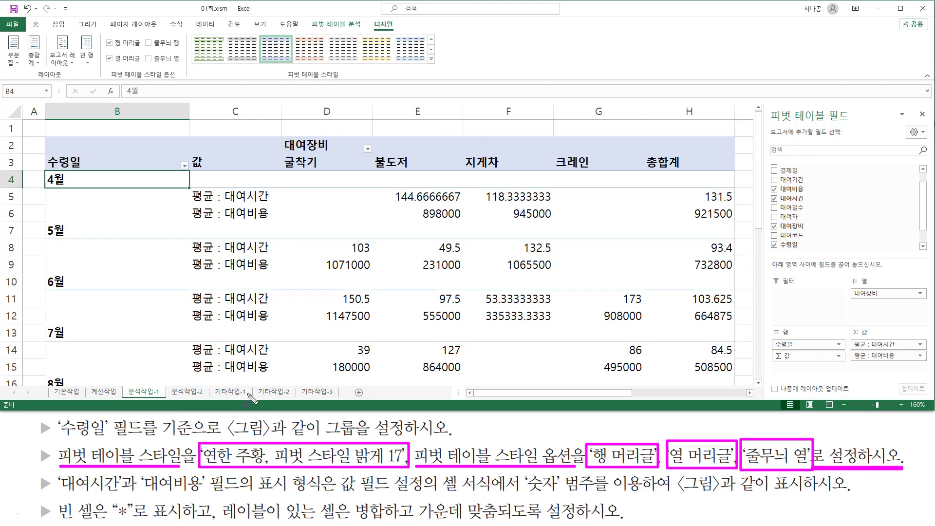
{"action": "key", "text": "Escape"}
{"action": "left_click", "coordinate": [324, 211]}
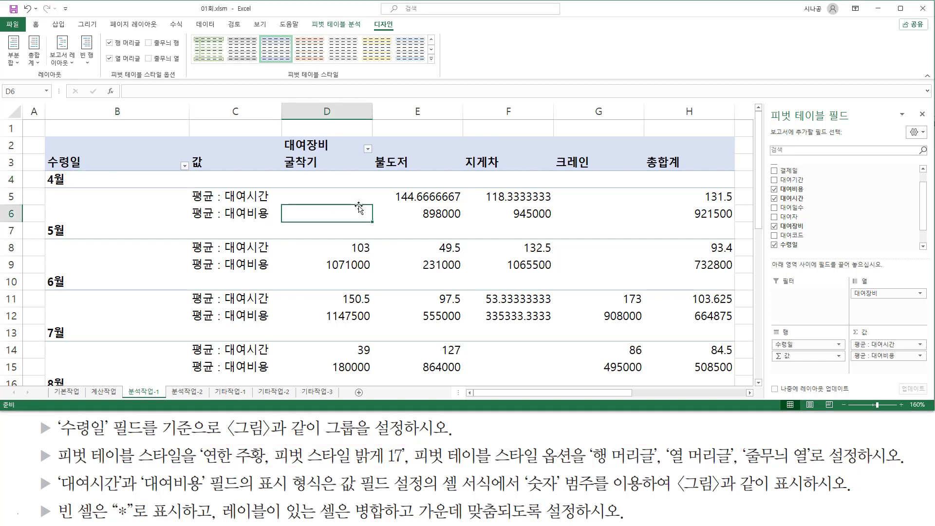
{"action": "left_click", "coordinate": [343, 200]}
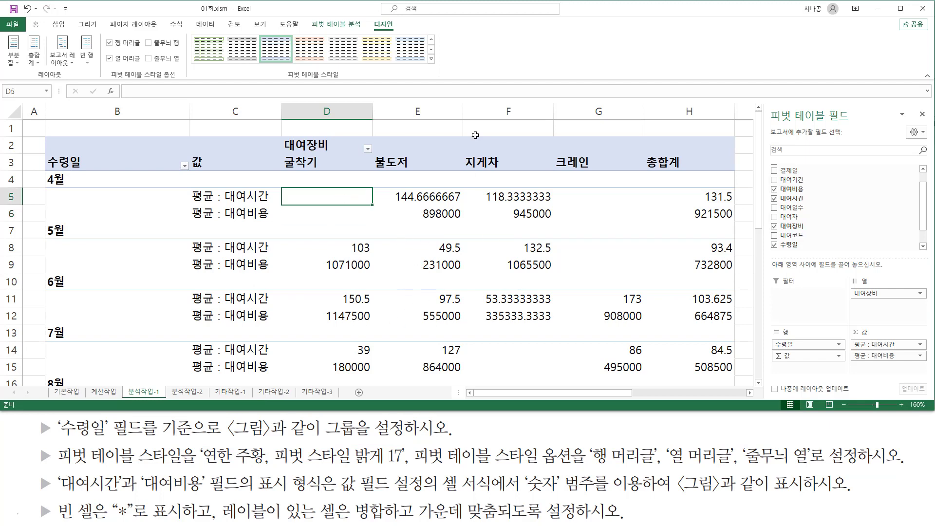
{"action": "left_click_drag", "start_coordinate": [369, 18], "coordinate": [404, 32]}
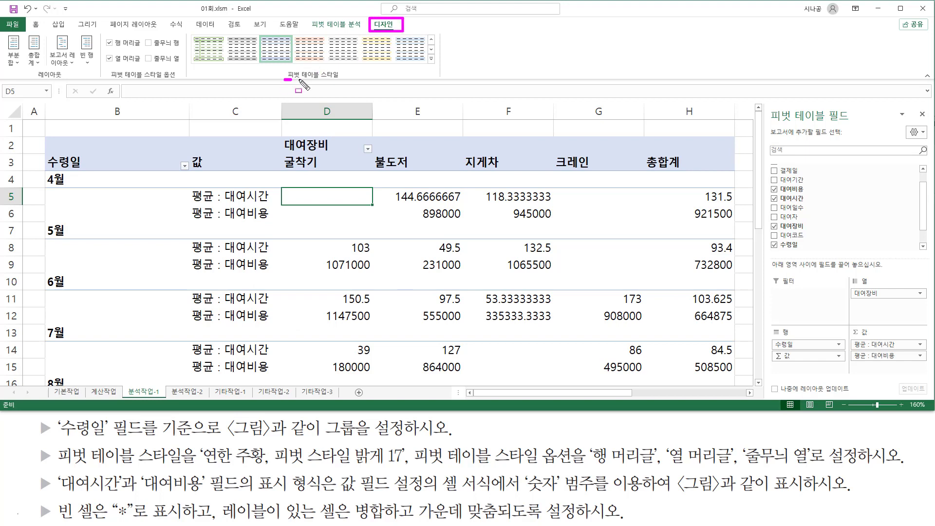
{"action": "left_click_drag", "start_coordinate": [284, 79], "coordinate": [346, 80]}
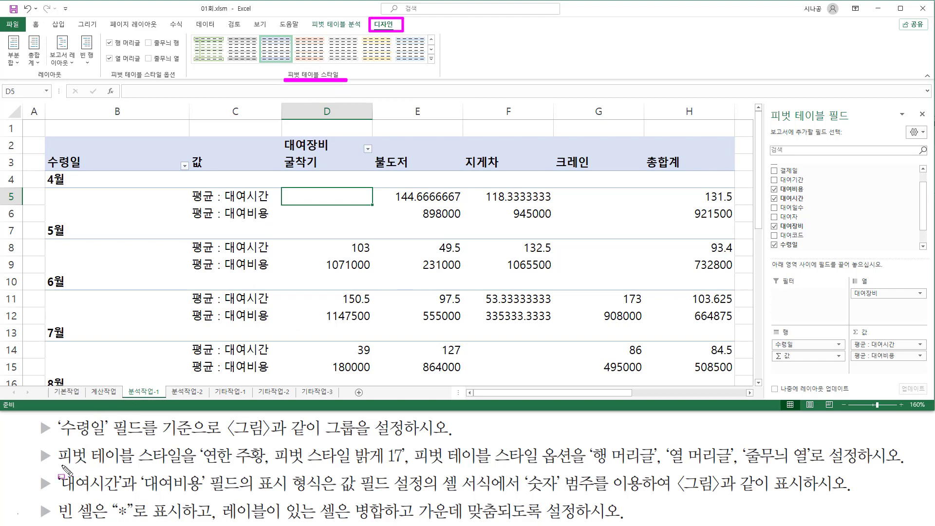
{"action": "left_click_drag", "start_coordinate": [59, 466], "coordinate": [184, 467]}
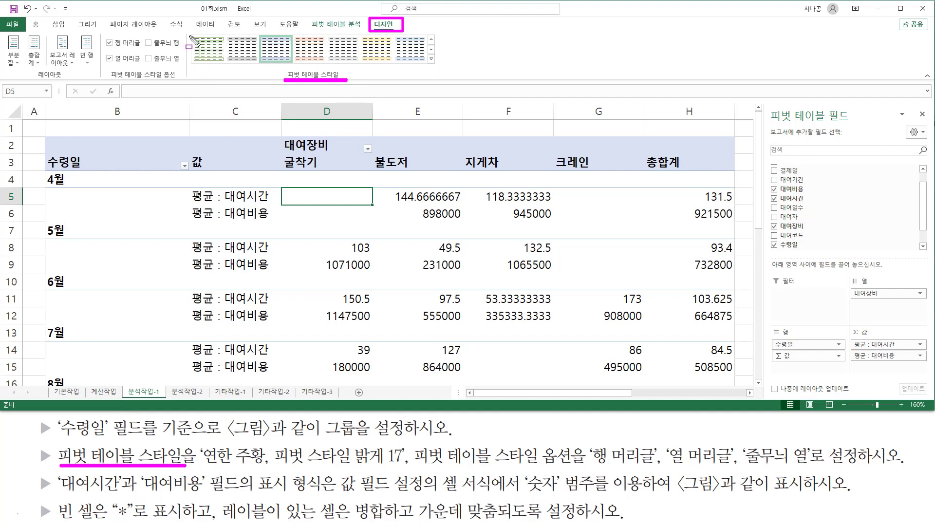
{"action": "mouse_move", "coordinate": [190, 35]}
{"action": "left_mouse_down"}
{"action": "mouse_move", "coordinate": [207, 60]}
{"action": "mouse_move", "coordinate": [438, 66]}
{"action": "left_mouse_up"}
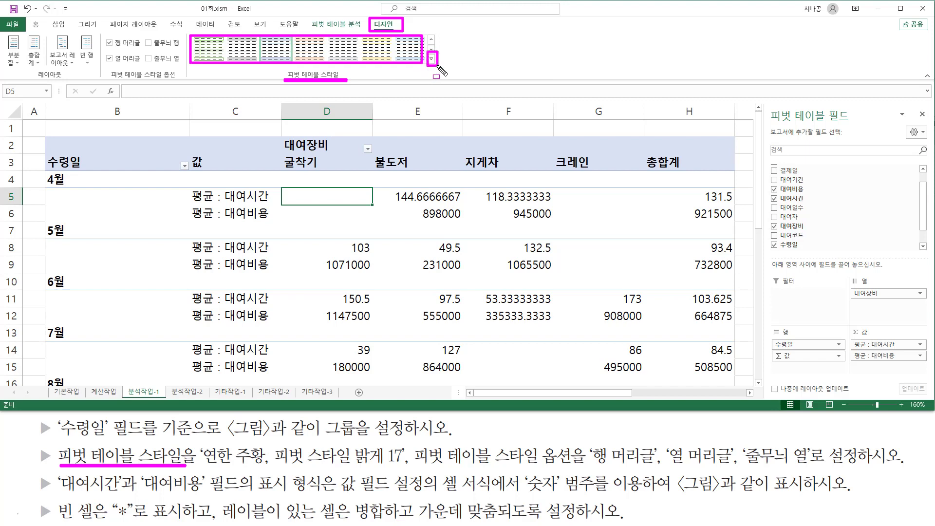
{"action": "key", "text": "Escape"}
{"action": "left_click", "coordinate": [431, 59]}
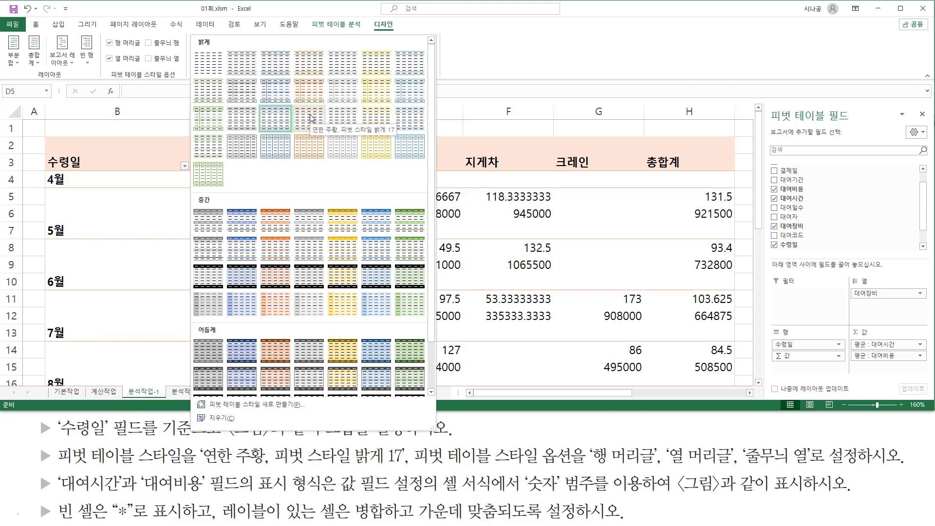
{"action": "left_click", "coordinate": [310, 118]}
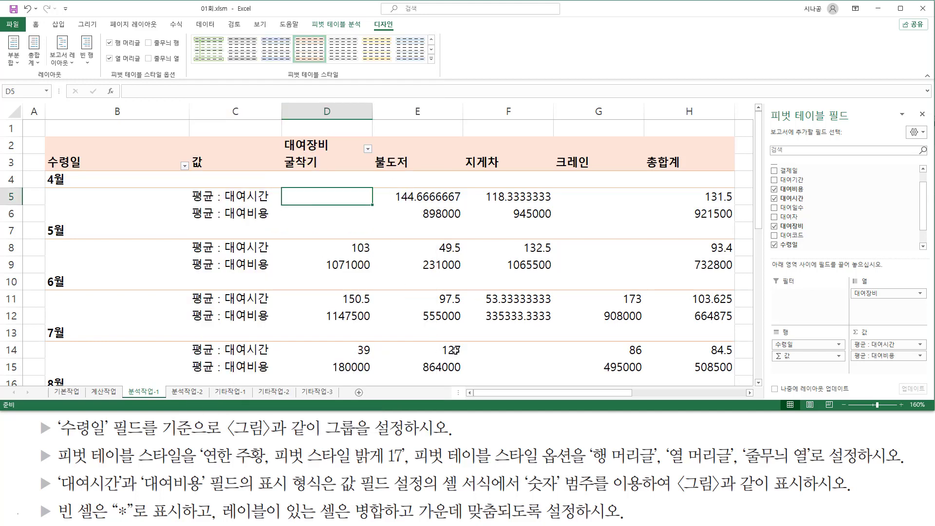
- Turn on banded columns (줄무늬 열) in the PivotTable's style options, keeping row and column headers enabled
{"action": "left_click_drag", "start_coordinate": [417, 466], "coordinate": [586, 467]}
{"action": "mouse_move", "coordinate": [107, 67]}
{"action": "left_mouse_down"}
{"action": "mouse_move", "coordinate": [121, 81]}
{"action": "mouse_move", "coordinate": [182, 83]}
{"action": "left_mouse_up"}
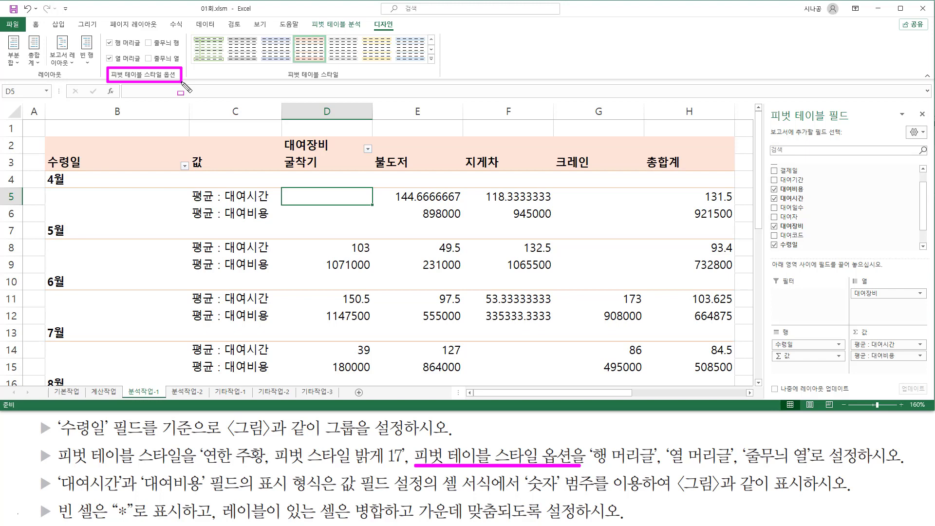
{"action": "mouse_move", "coordinate": [104, 48]}
{"action": "left_mouse_down"}
{"action": "mouse_move", "coordinate": [140, 49]}
{"action": "mouse_move", "coordinate": [129, 64]}
{"action": "mouse_move", "coordinate": [141, 64]}
{"action": "left_mouse_up"}
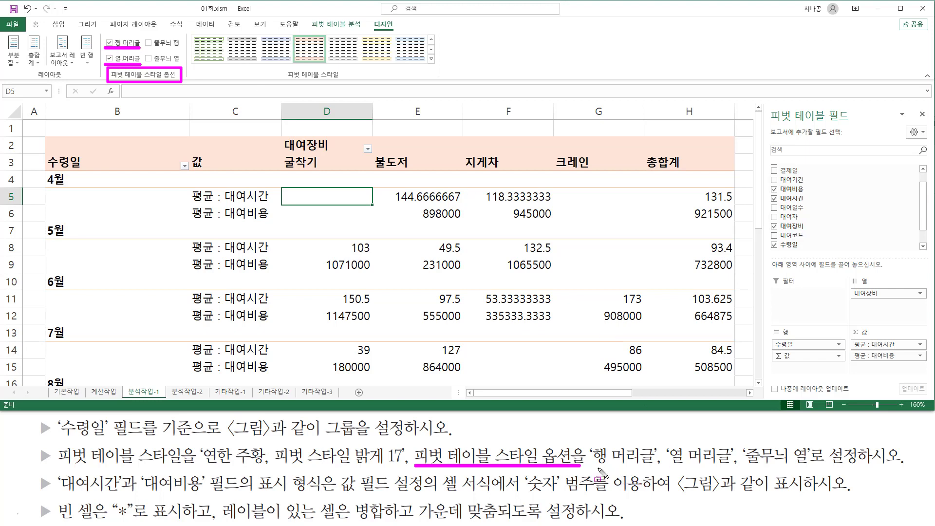
{"action": "mouse_move", "coordinate": [587, 441]}
{"action": "left_mouse_down"}
{"action": "mouse_move", "coordinate": [732, 468]}
{"action": "mouse_move", "coordinate": [811, 466]}
{"action": "left_mouse_up"}
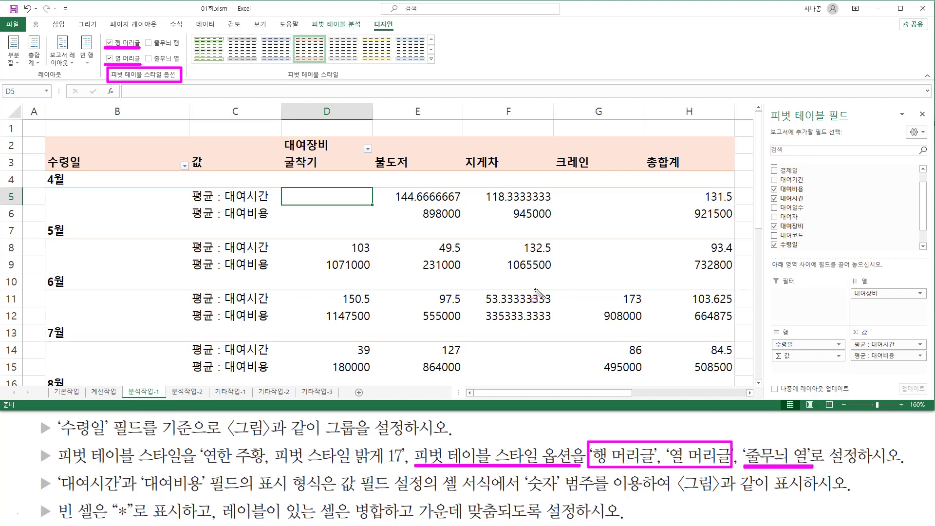
{"action": "left_click_drag", "start_coordinate": [146, 53], "coordinate": [182, 65]}
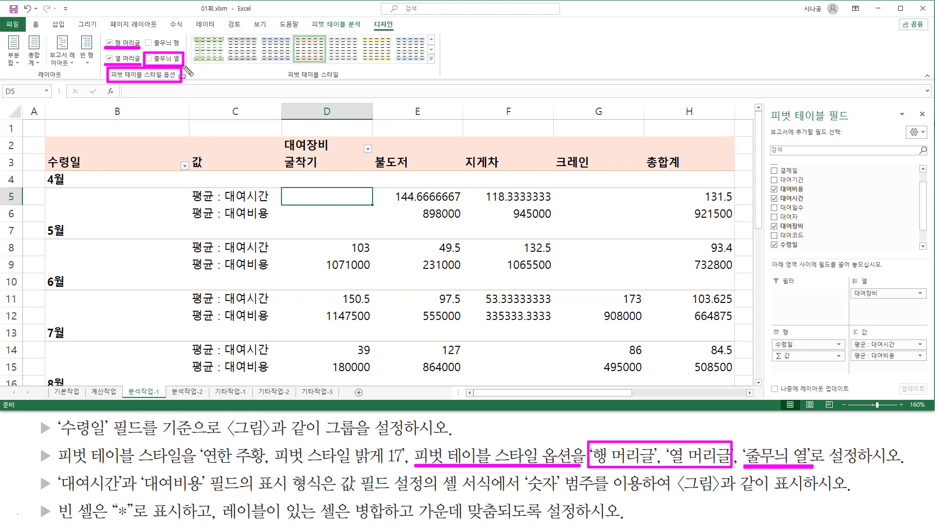
{"action": "key", "text": "Escape"}
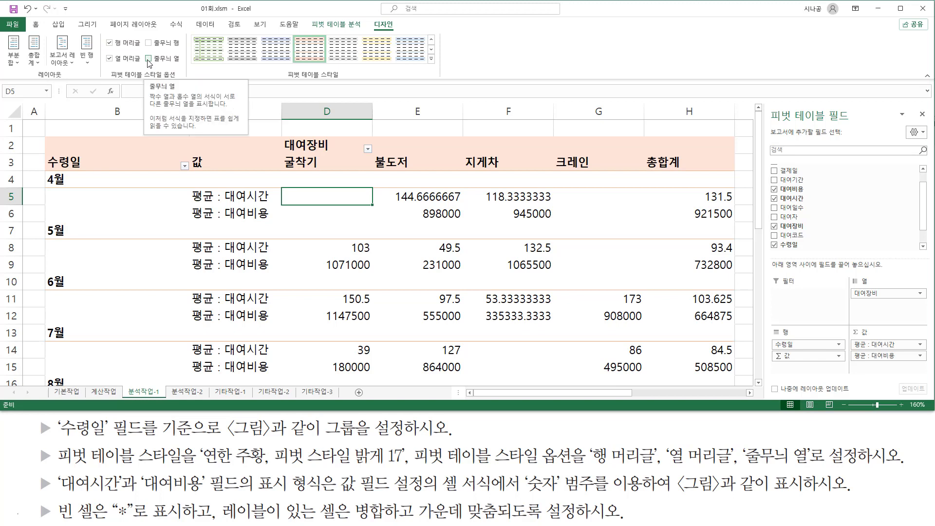
{"action": "left_click", "coordinate": [149, 58]}
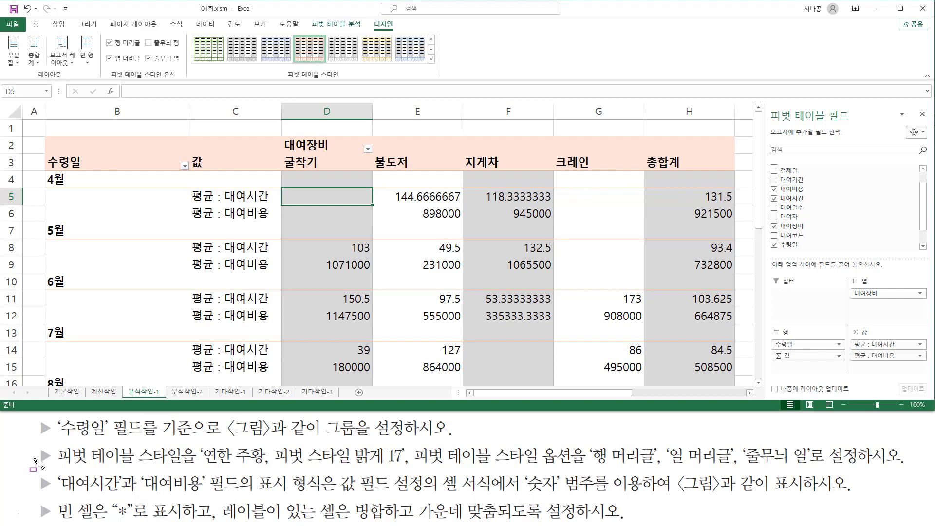
{"action": "left_click_drag", "start_coordinate": [37, 463], "coordinate": [910, 462]}
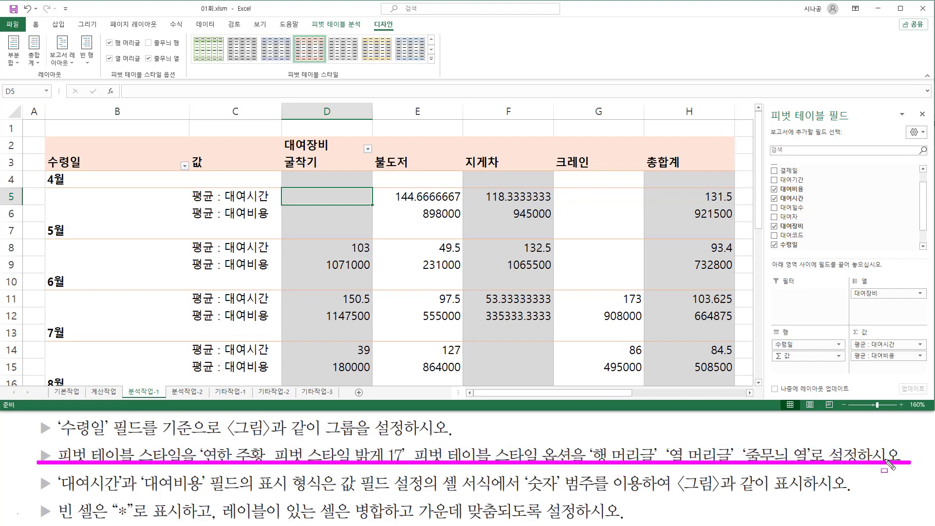
{"action": "key", "text": "e"}
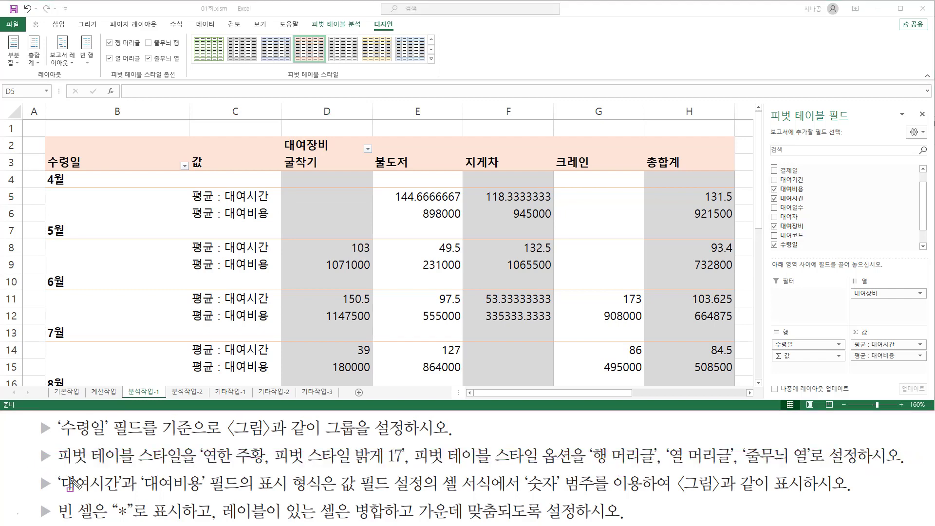
{"action": "mouse_move", "coordinate": [57, 468]}
{"action": "left_mouse_down"}
{"action": "mouse_move", "coordinate": [118, 493]}
{"action": "mouse_move", "coordinate": [594, 493]}
{"action": "left_mouse_up"}
{"action": "left_click_drag", "start_coordinate": [673, 470], "coordinate": [849, 499]}
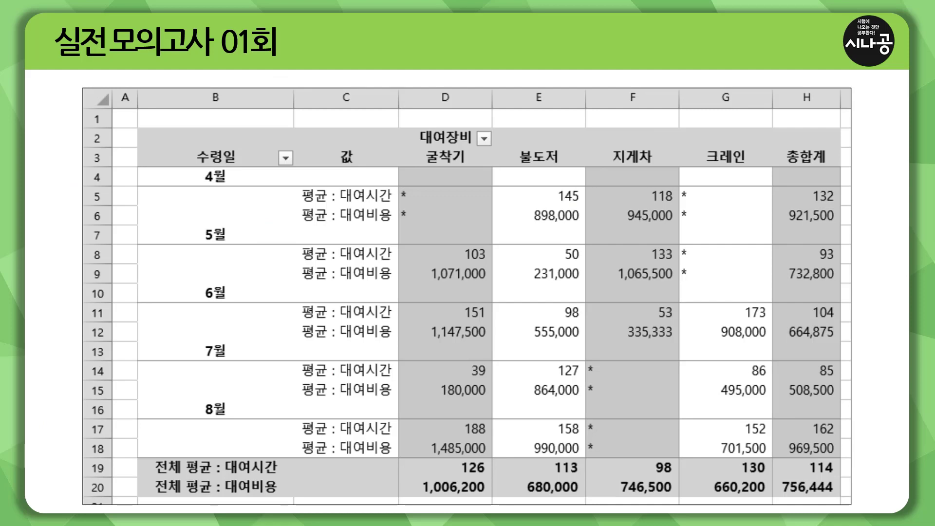
{"action": "left_click_drag", "start_coordinate": [336, 204], "coordinate": [390, 204]}
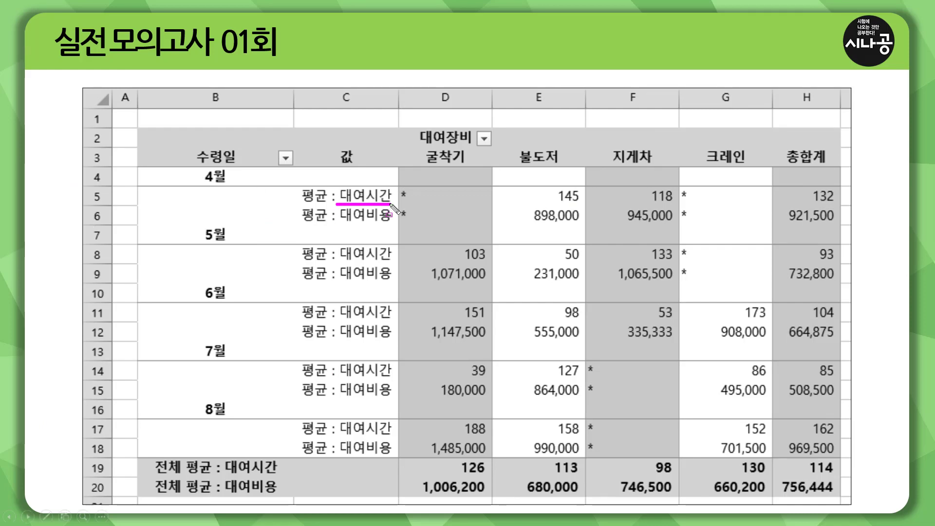
{"action": "left_click_drag", "start_coordinate": [545, 185], "coordinate": [594, 205]}
{"action": "left_click_drag", "start_coordinate": [441, 240], "coordinate": [681, 263]}
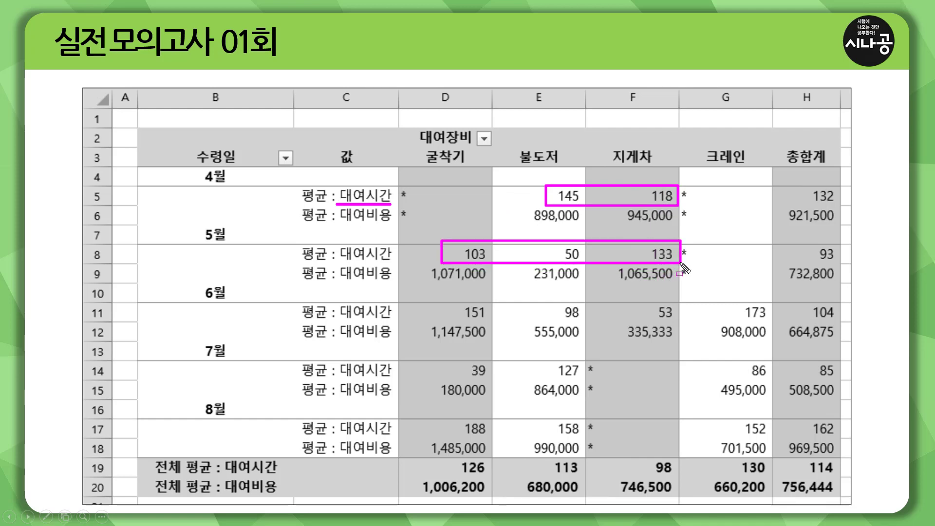
{"action": "mouse_move", "coordinate": [443, 304]}
{"action": "left_mouse_down"}
{"action": "mouse_move", "coordinate": [784, 320]}
{"action": "mouse_move", "coordinate": [769, 321]}
{"action": "left_mouse_up"}
{"action": "mouse_move", "coordinate": [441, 359]}
{"action": "left_mouse_down"}
{"action": "mouse_move", "coordinate": [785, 383]}
{"action": "mouse_move", "coordinate": [775, 382]}
{"action": "left_mouse_up"}
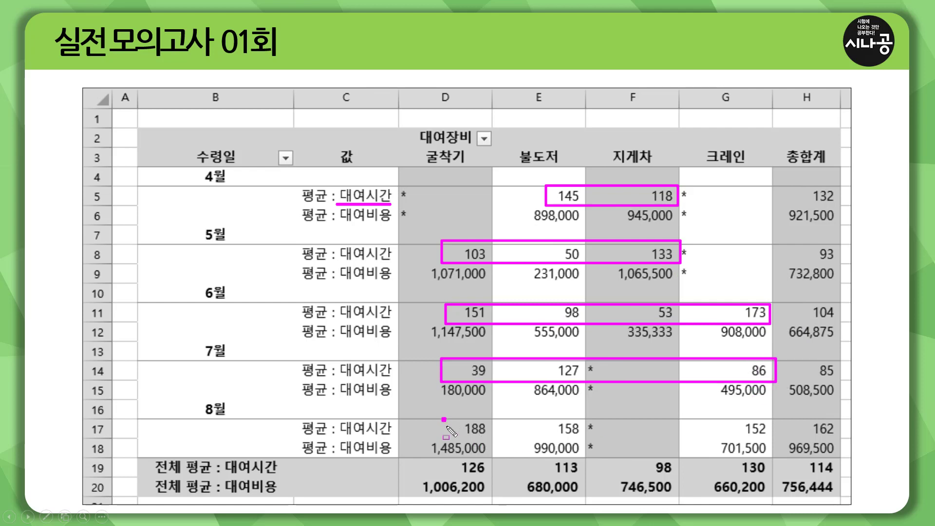
{"action": "left_click_drag", "start_coordinate": [447, 426], "coordinate": [776, 441]}
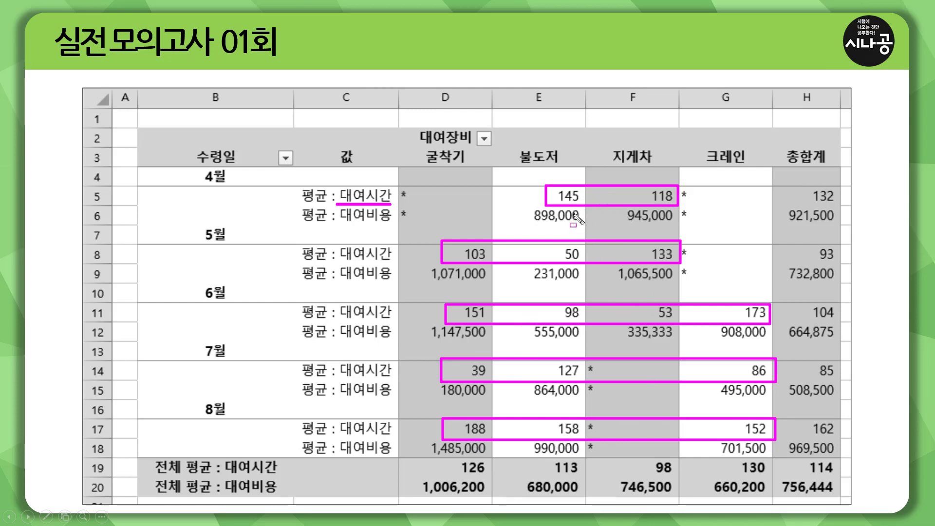
{"action": "key", "text": "e"}
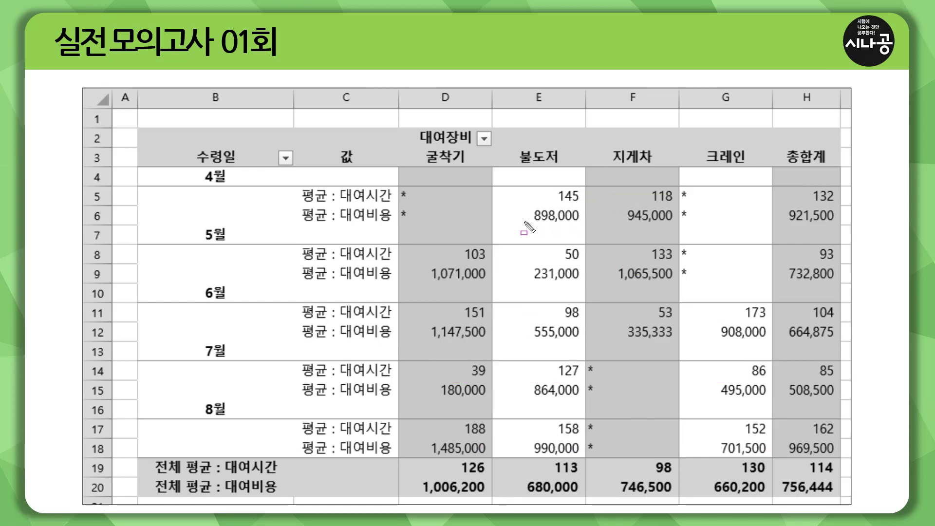
{"action": "left_click_drag", "start_coordinate": [527, 223], "coordinate": [670, 223]}
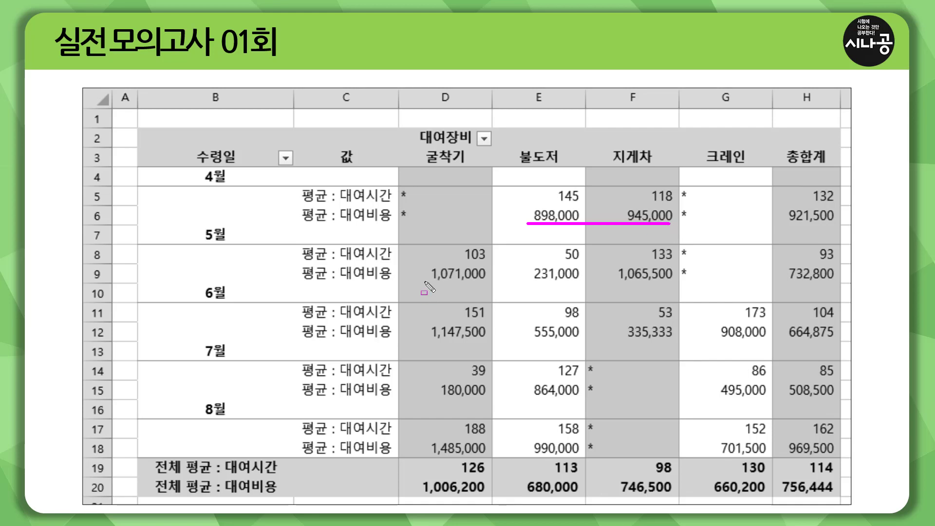
{"action": "left_click_drag", "start_coordinate": [422, 282], "coordinate": [673, 284]}
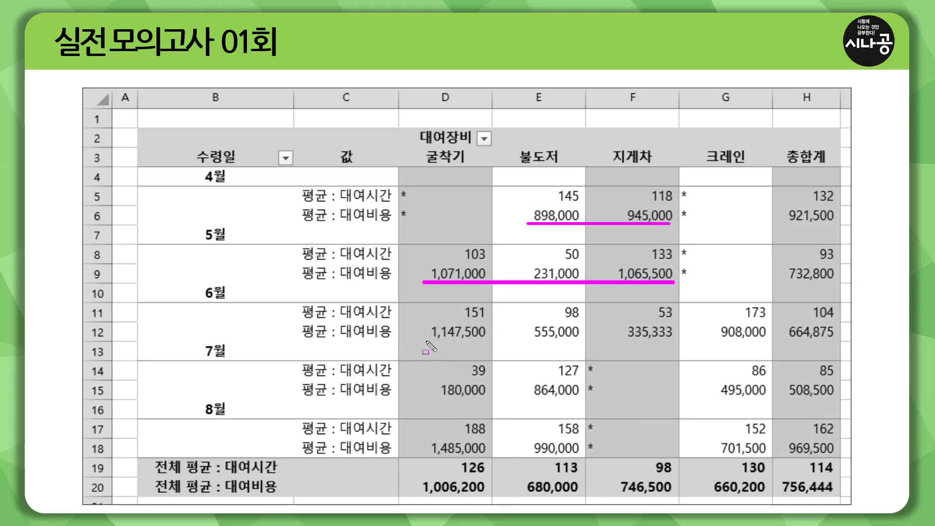
{"action": "left_click_drag", "start_coordinate": [425, 341], "coordinate": [774, 341]}
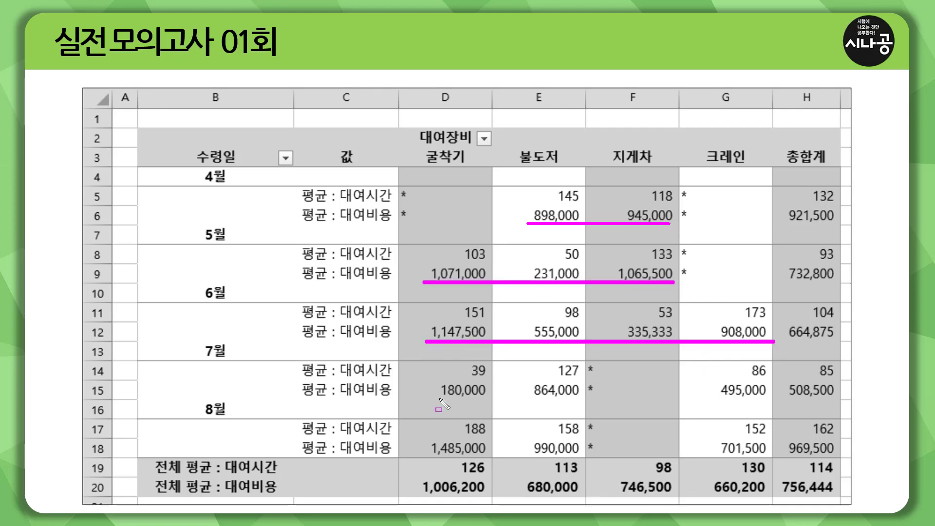
{"action": "left_click_drag", "start_coordinate": [438, 398], "coordinate": [773, 398]}
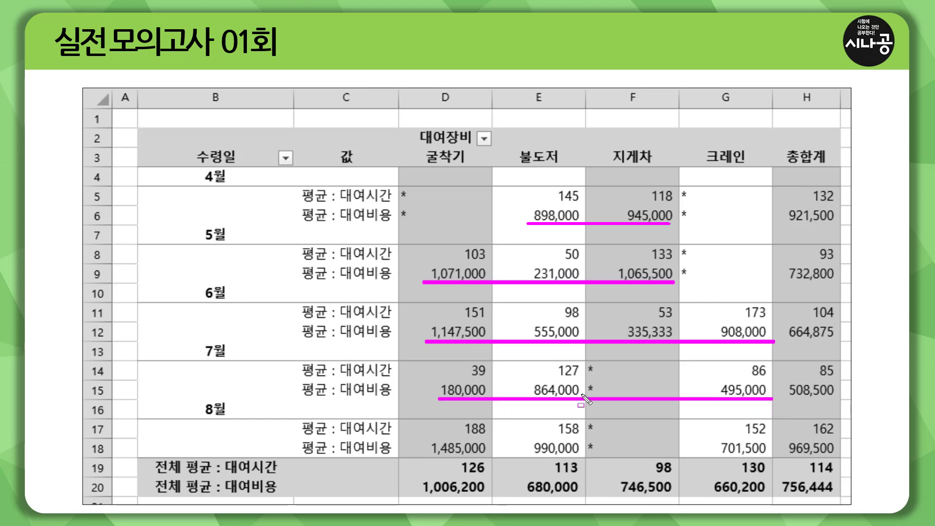
{"action": "left_click_drag", "start_coordinate": [424, 455], "coordinate": [549, 455]}
{"action": "left_click_drag", "start_coordinate": [617, 462], "coordinate": [772, 461]}
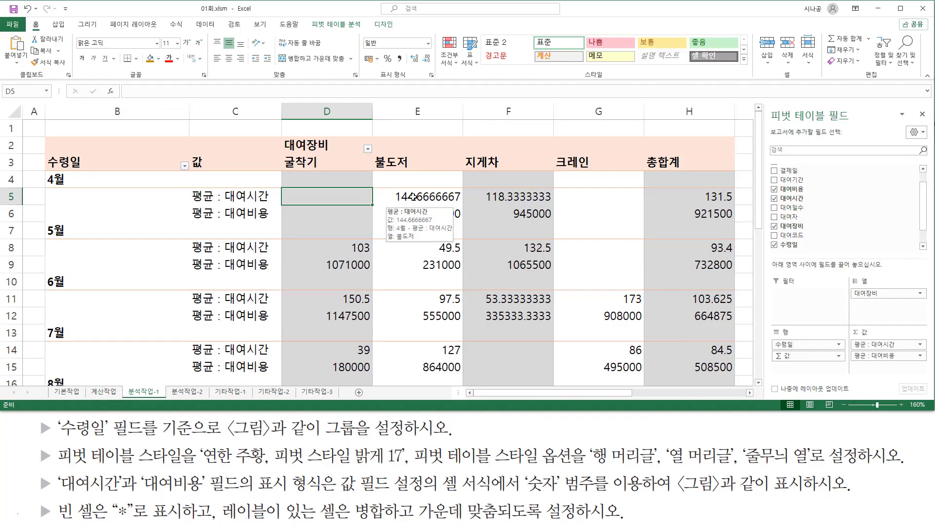
- Set the number format of the 평균 : 대여시간 value field to the 숫자 category with 0 decimal places
{"action": "left_click", "coordinate": [413, 197]}
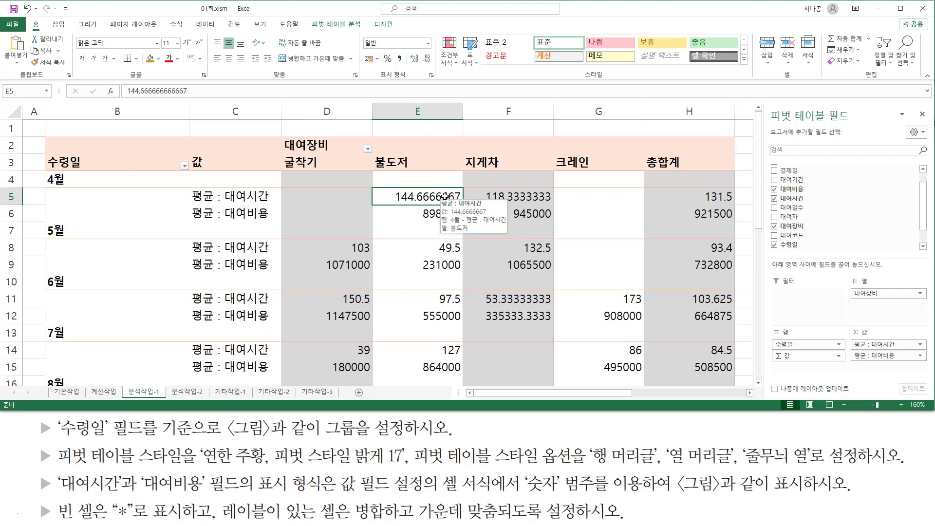
{"action": "right_click", "coordinate": [444, 196]}
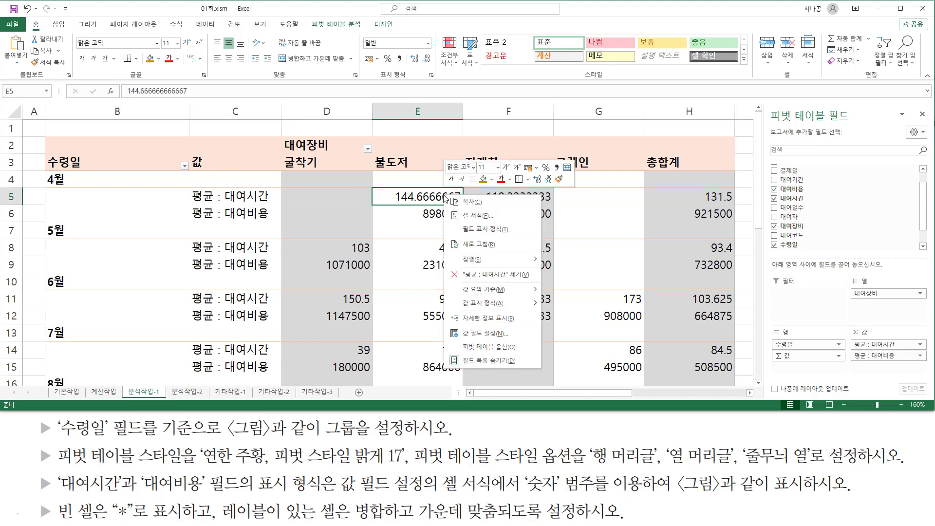
{"action": "left_click", "coordinate": [482, 334]}
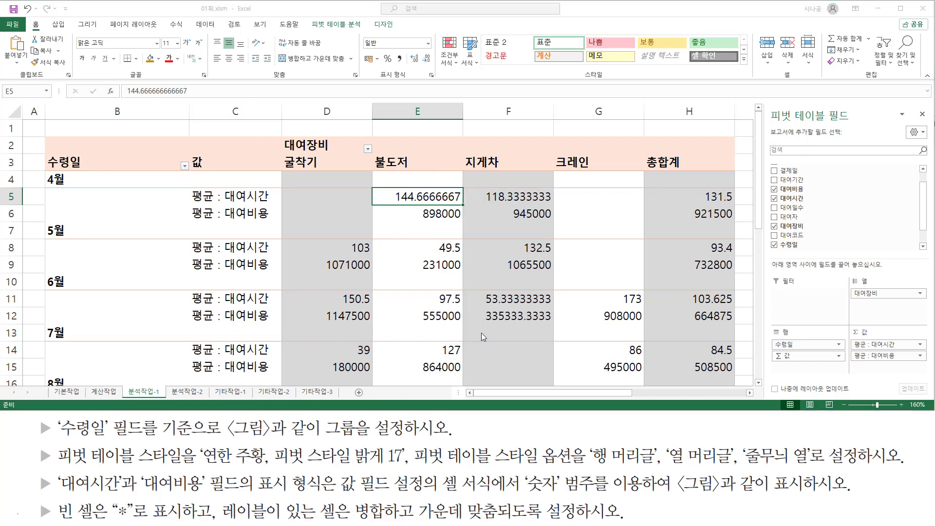
{"action": "left_click_drag", "start_coordinate": [479, 252], "coordinate": [182, 221]}
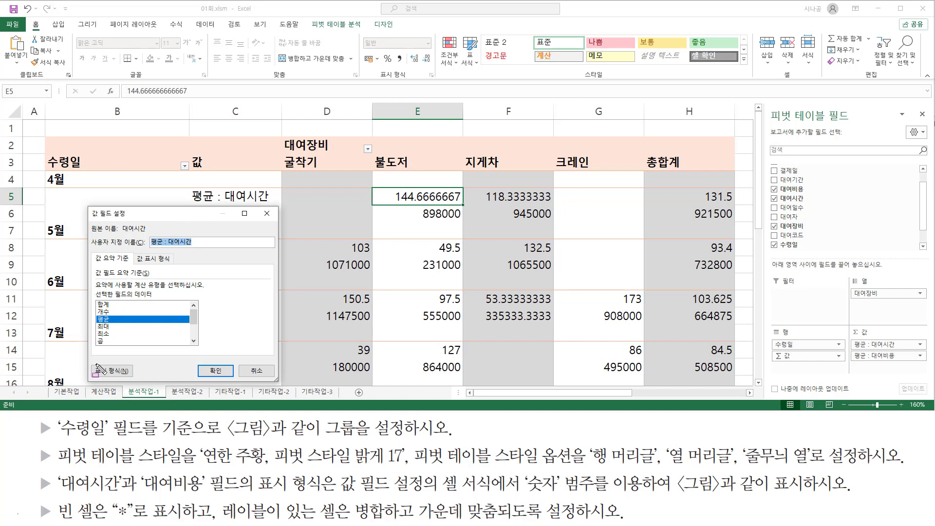
{"action": "left_click", "coordinate": [125, 373]}
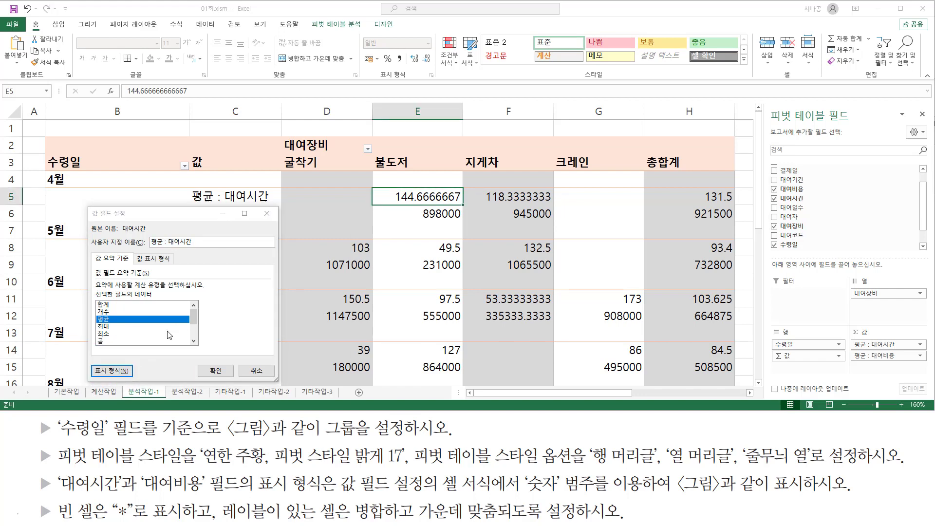
{"action": "left_click_drag", "start_coordinate": [401, 202], "coordinate": [333, 141]}
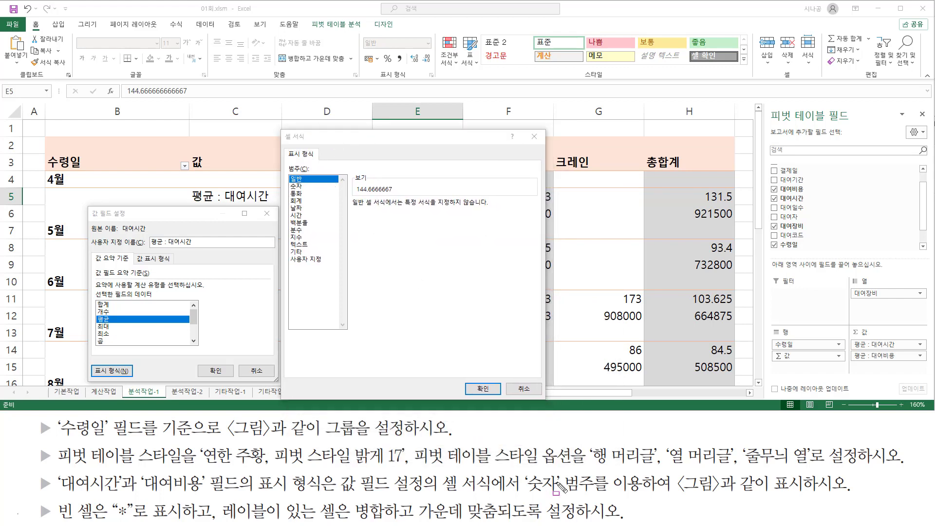
{"action": "mouse_move", "coordinate": [522, 470]}
{"action": "left_mouse_down"}
{"action": "mouse_move", "coordinate": [594, 495]}
{"action": "mouse_move", "coordinate": [676, 495]}
{"action": "left_mouse_up"}
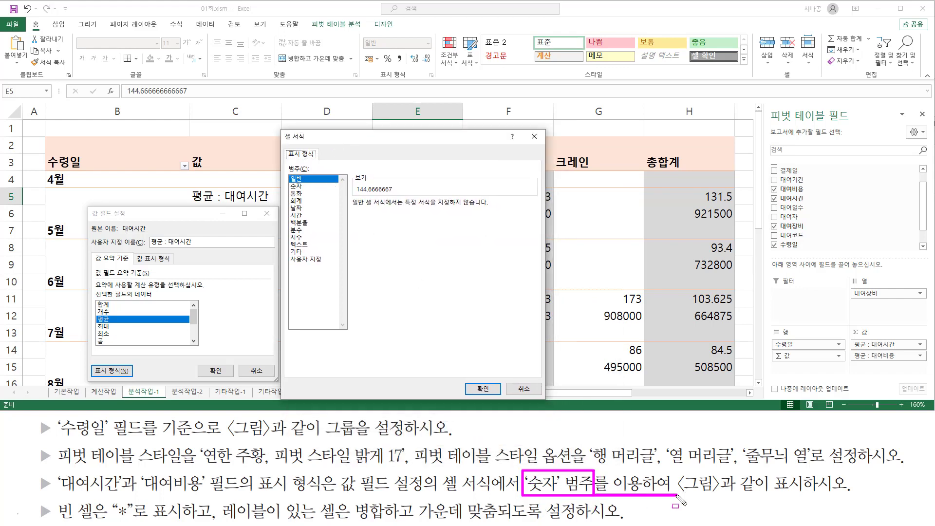
{"action": "left_click_drag", "start_coordinate": [286, 182], "coordinate": [311, 191]}
{"action": "key", "text": "Escape"}
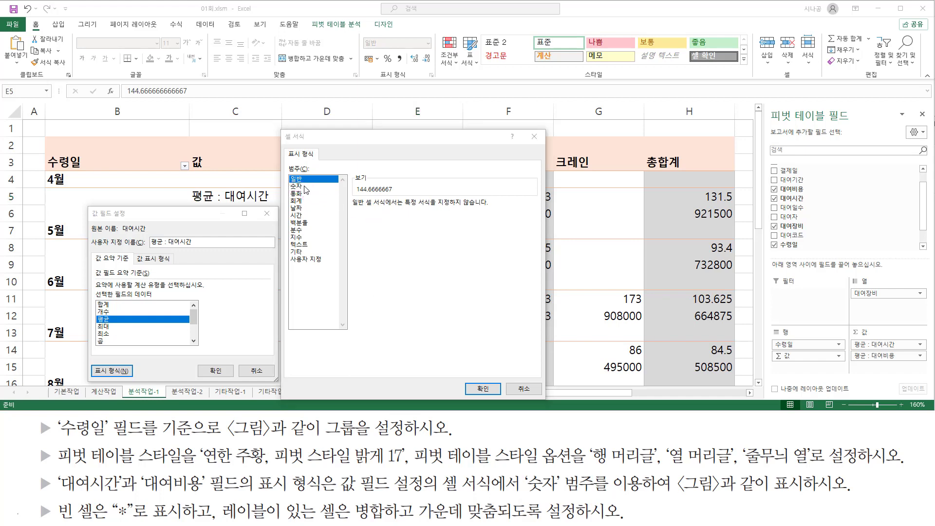
{"action": "left_click", "coordinate": [305, 187]}
{"action": "key", "text": "Up"}
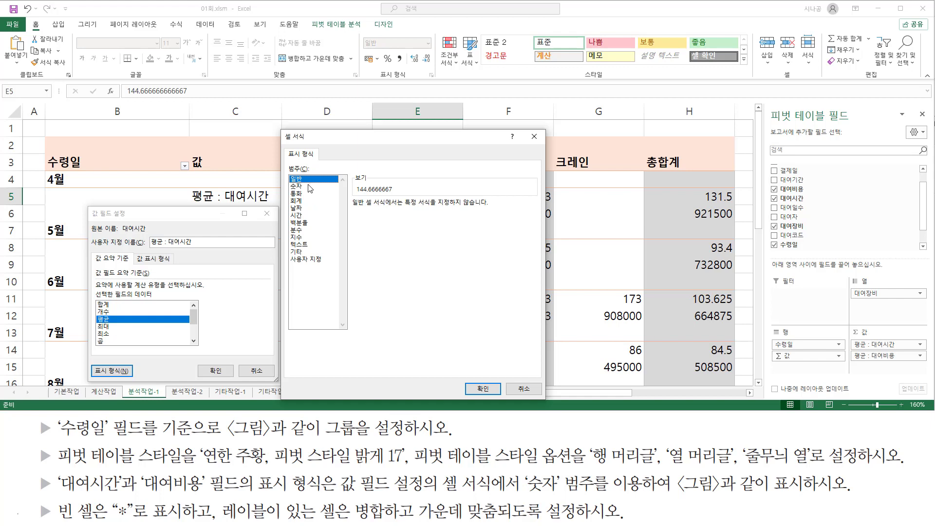
{"action": "left_click", "coordinate": [307, 186]}
{"action": "key", "text": "ctrl+2"}
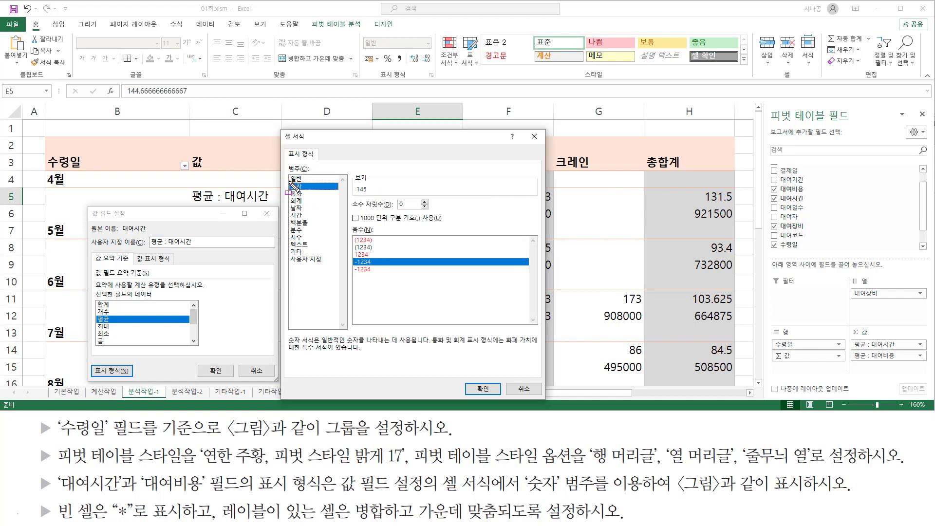
{"action": "left_click_drag", "start_coordinate": [288, 180], "coordinate": [310, 191]}
{"action": "left_click_drag", "start_coordinate": [395, 209], "coordinate": [432, 209]}
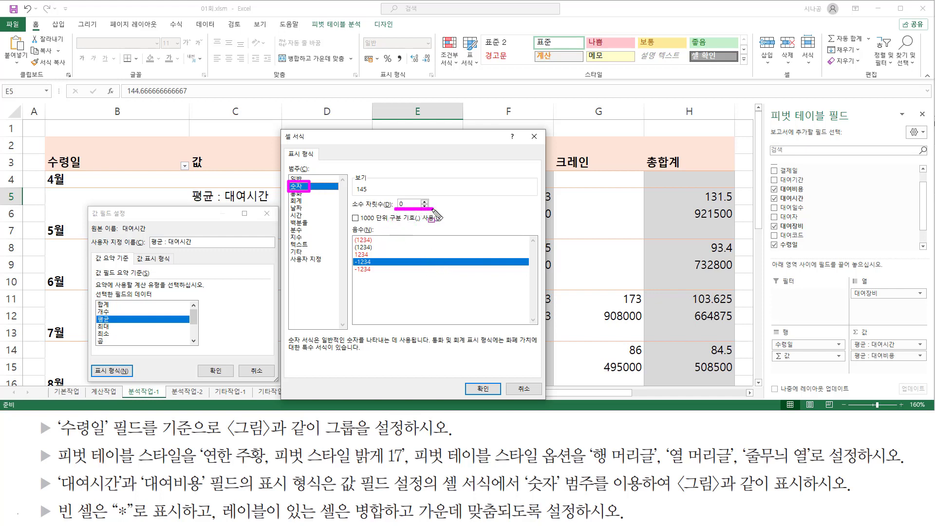
{"action": "left_click_drag", "start_coordinate": [470, 381], "coordinate": [510, 405]}
{"action": "key", "text": "Escape"}
{"action": "left_click", "coordinate": [482, 389]}
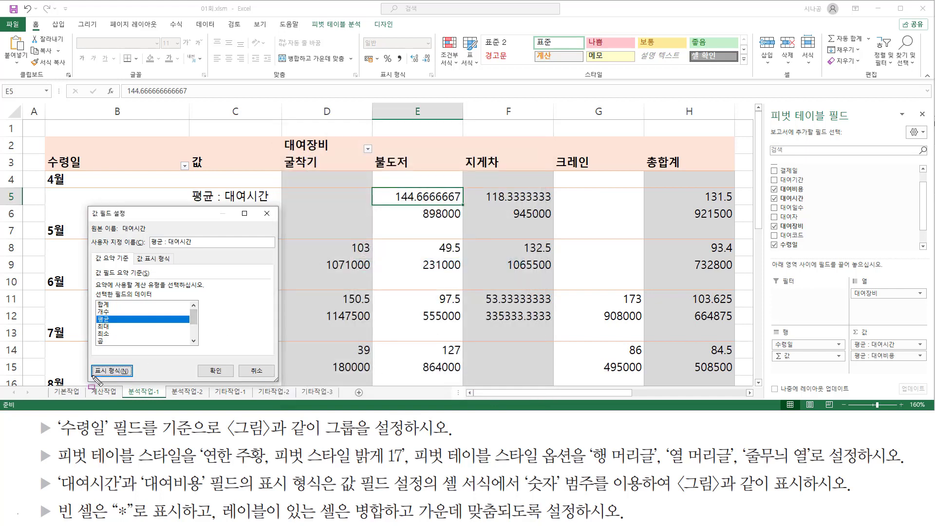
{"action": "mouse_move", "coordinate": [93, 360]}
{"action": "left_mouse_down"}
{"action": "mouse_move", "coordinate": [100, 379]}
{"action": "mouse_move", "coordinate": [136, 378]}
{"action": "left_mouse_up"}
{"action": "left_click_drag", "start_coordinate": [199, 369], "coordinate": [240, 375]}
{"action": "key", "text": "Escape"}
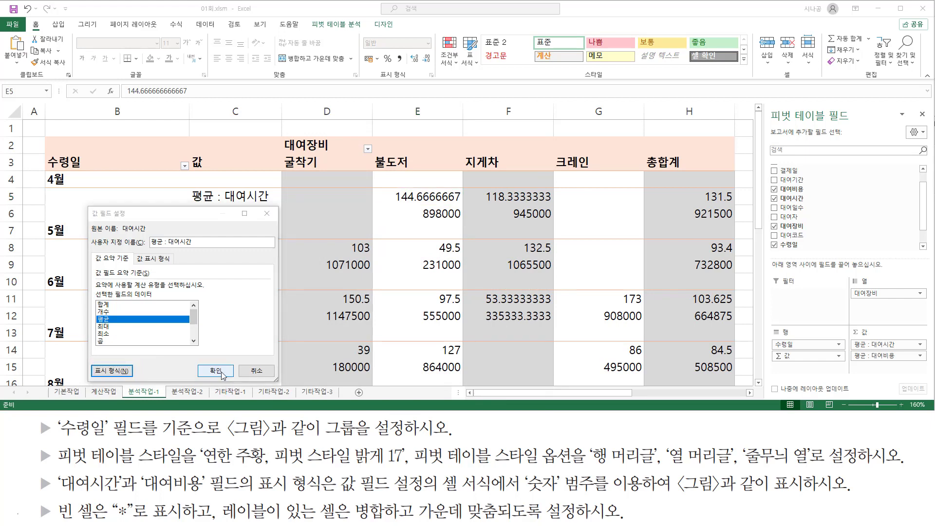
{"action": "left_click", "coordinate": [216, 371]}
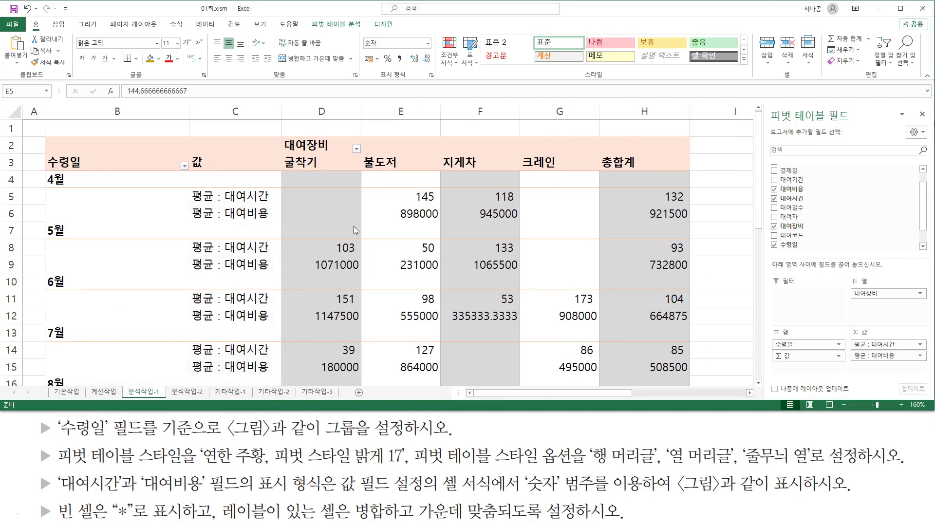
{"action": "key", "text": "ctrl+2"}
{"action": "left_click_drag", "start_coordinate": [405, 201], "coordinate": [523, 201]}
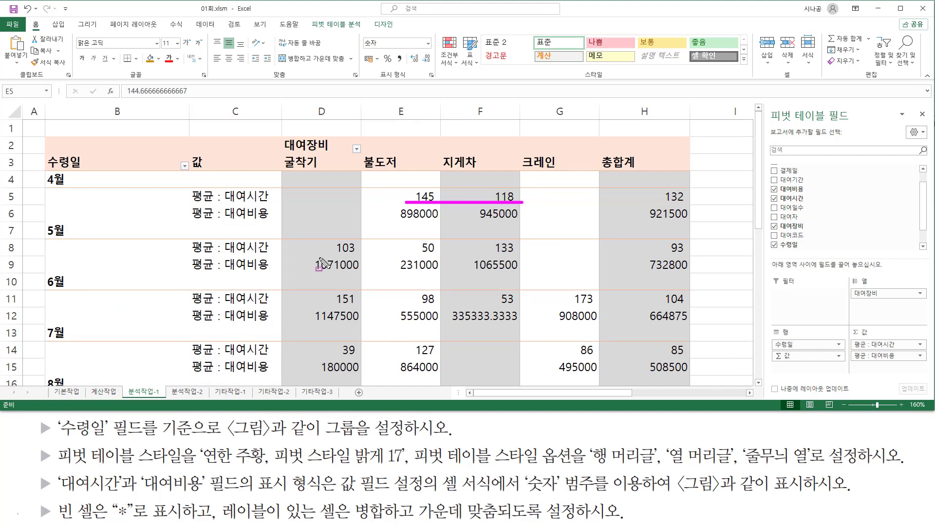
{"action": "left_click_drag", "start_coordinate": [318, 257], "coordinate": [523, 256]}
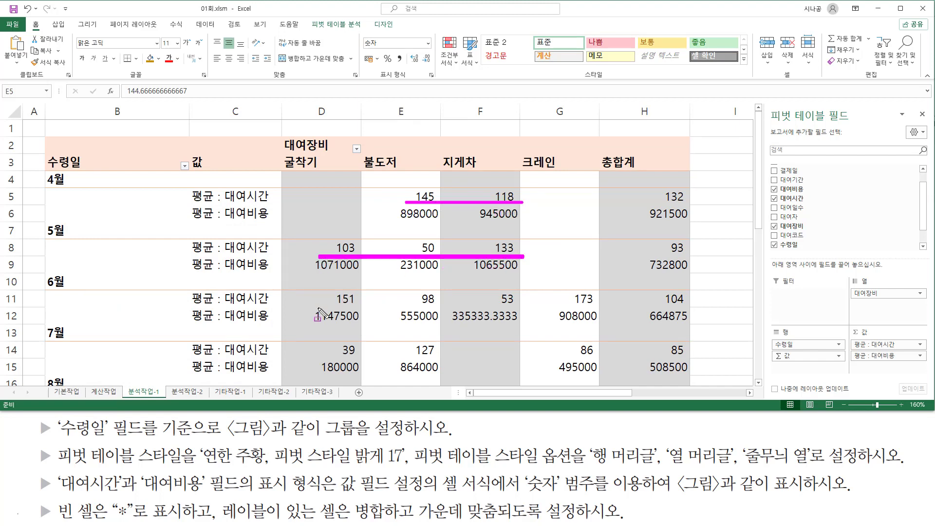
{"action": "left_click_drag", "start_coordinate": [316, 308], "coordinate": [611, 308]}
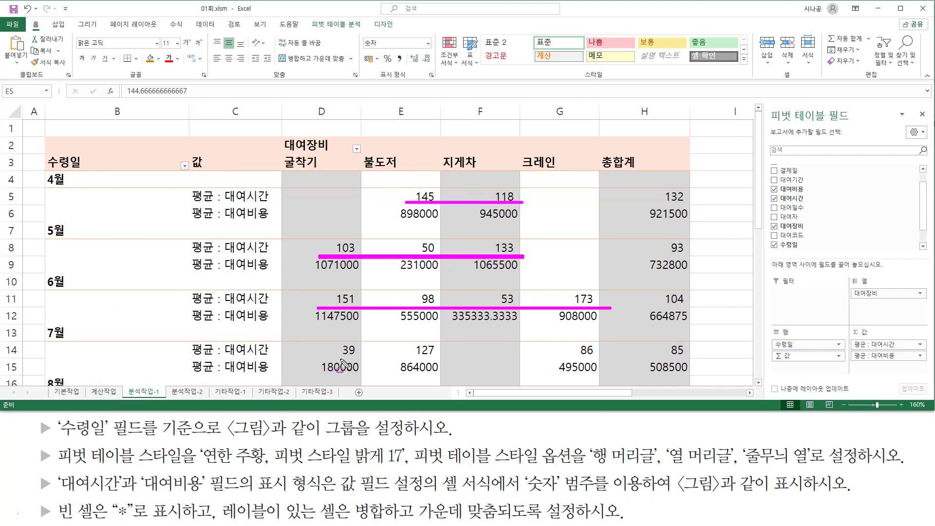
{"action": "left_click_drag", "start_coordinate": [327, 358], "coordinate": [607, 358]}
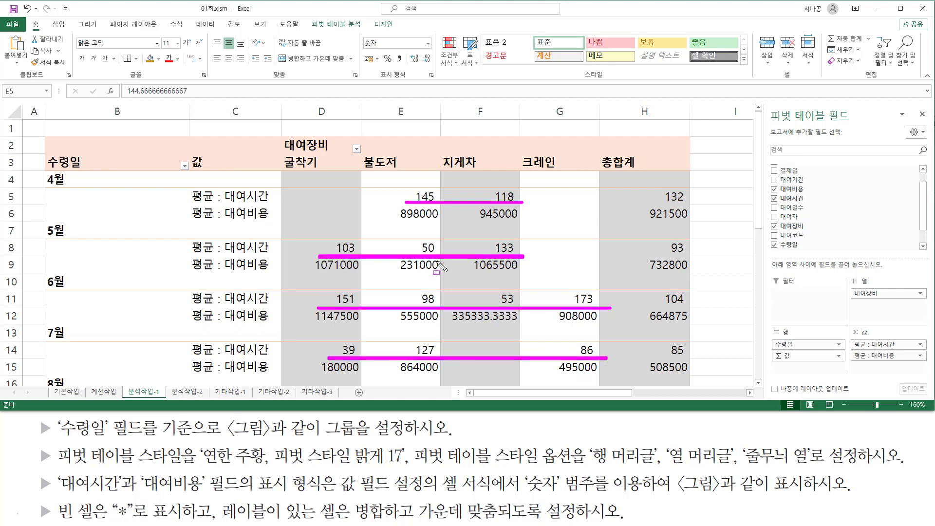
{"action": "key", "text": "Escape"}
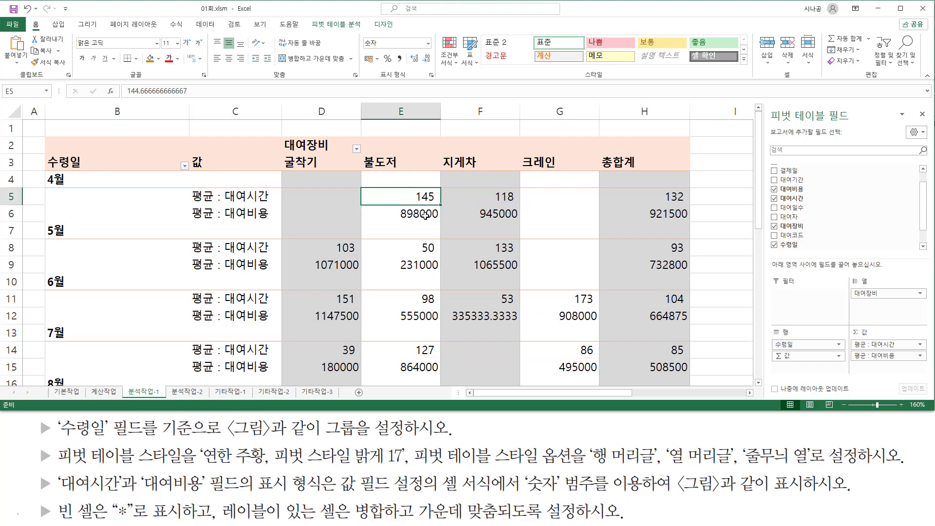
- Set the number format of the 평균 : 대여비용 value field to 숫자 with 0 decimal places and the 1000 separator
{"action": "left_click", "coordinate": [427, 217]}
{"action": "left_click", "coordinate": [482, 213]}
{"action": "left_click", "coordinate": [420, 213]}
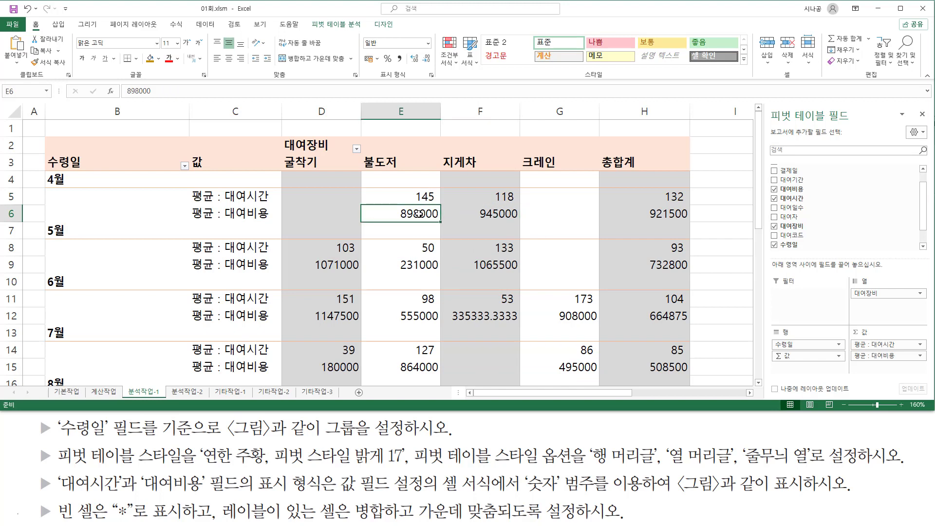
{"action": "right_click", "coordinate": [385, 213]}
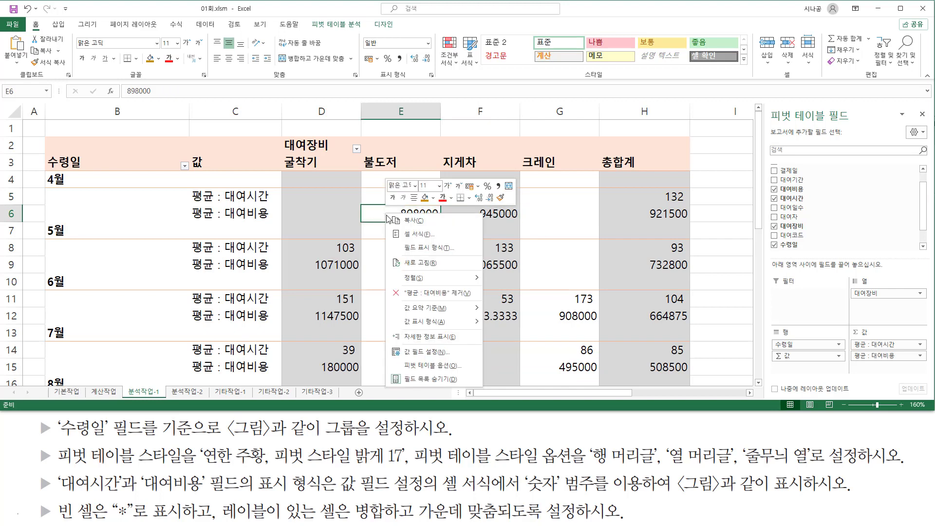
{"action": "left_click", "coordinate": [436, 353]}
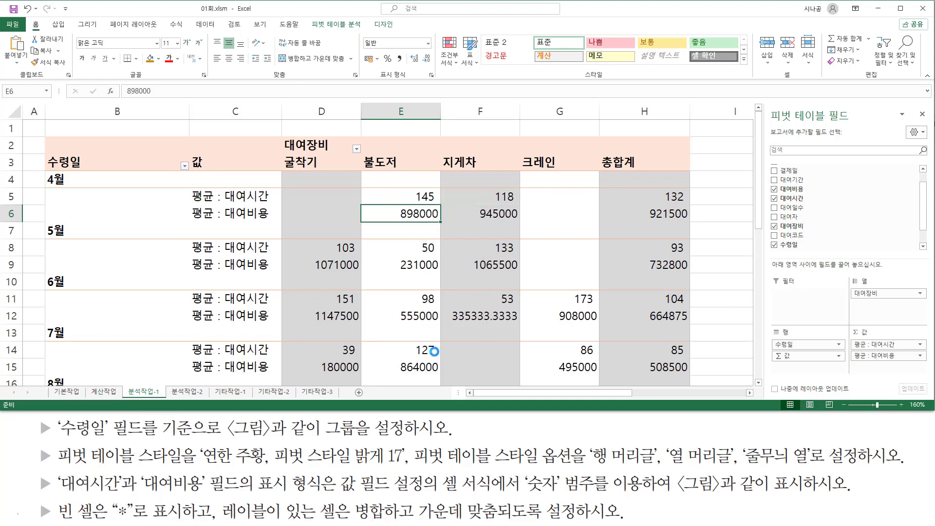
{"action": "left_click_drag", "start_coordinate": [436, 267], "coordinate": [185, 218]}
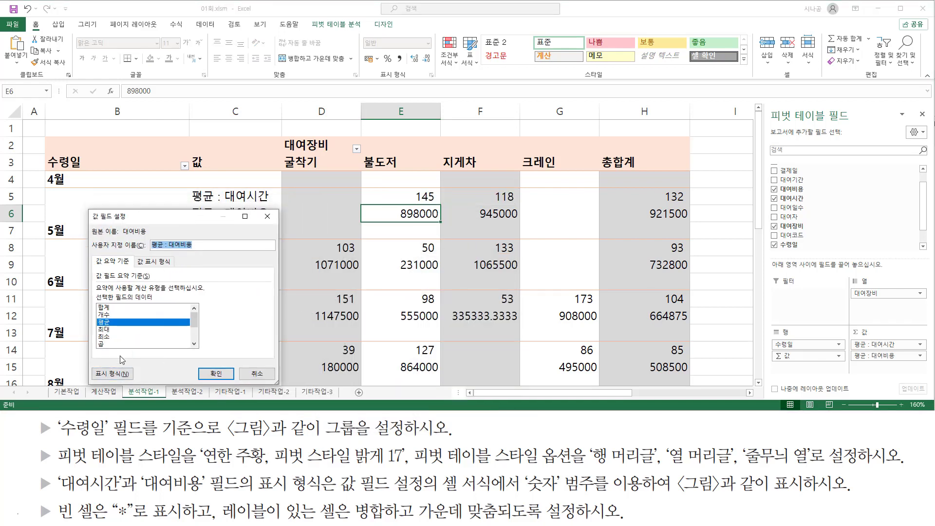
{"action": "left_click_drag", "start_coordinate": [92, 383], "coordinate": [132, 383]}
{"action": "left_click", "coordinate": [112, 374]}
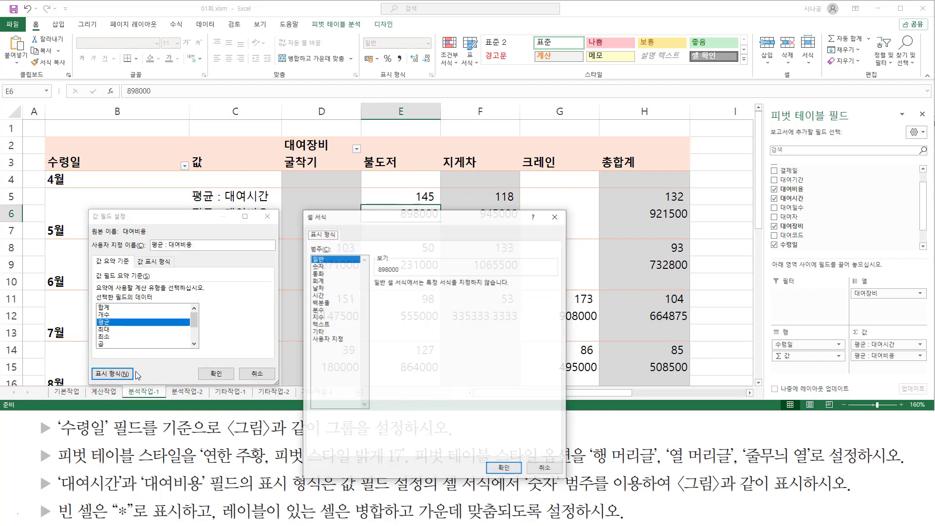
{"action": "left_click_drag", "start_coordinate": [399, 217], "coordinate": [380, 136]}
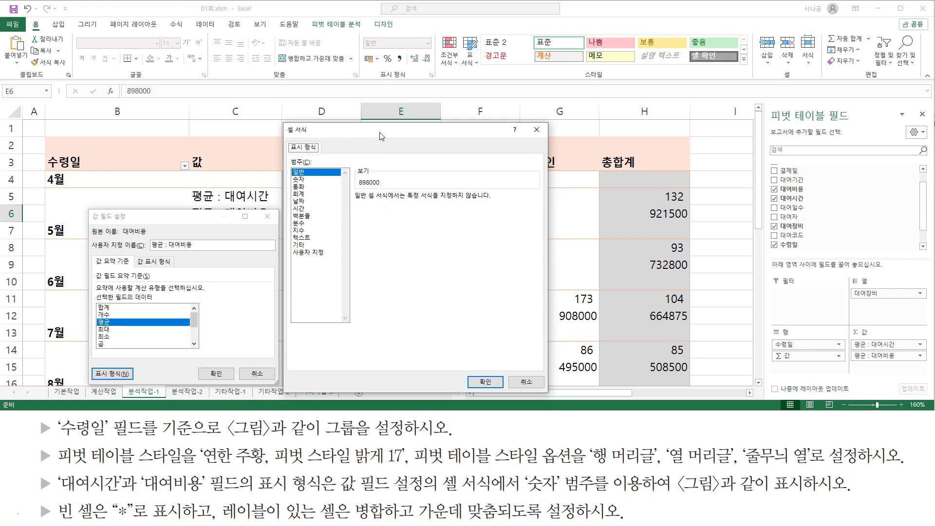
{"action": "left_click", "coordinate": [299, 179]}
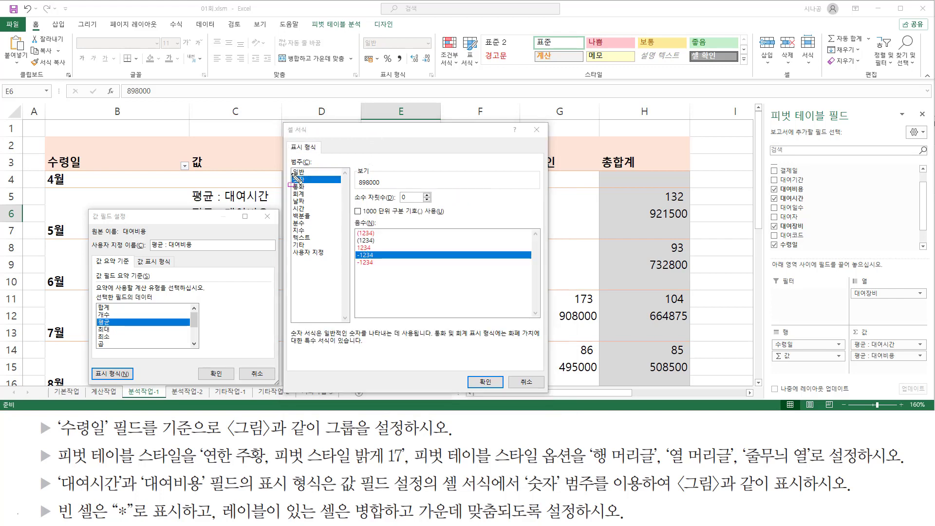
{"action": "left_click_drag", "start_coordinate": [289, 173], "coordinate": [433, 205]}
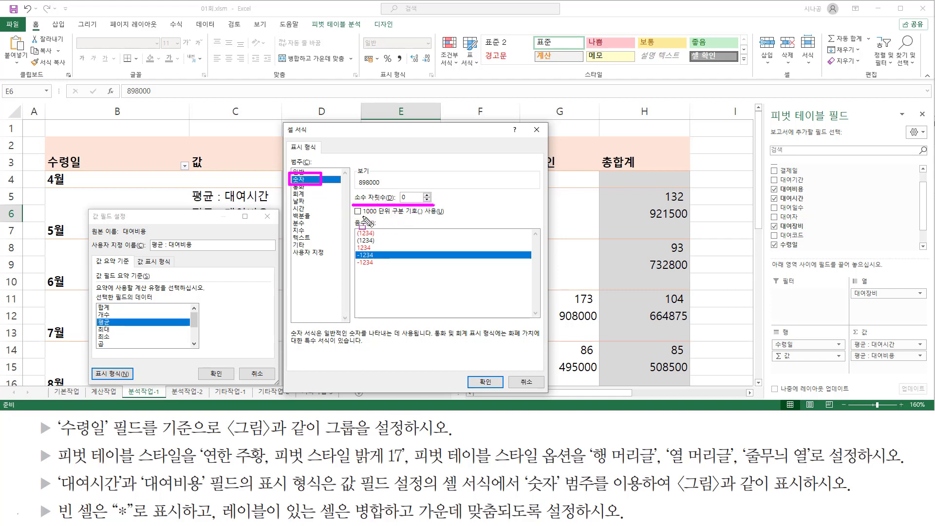
{"action": "left_click_drag", "start_coordinate": [363, 216], "coordinate": [435, 217]}
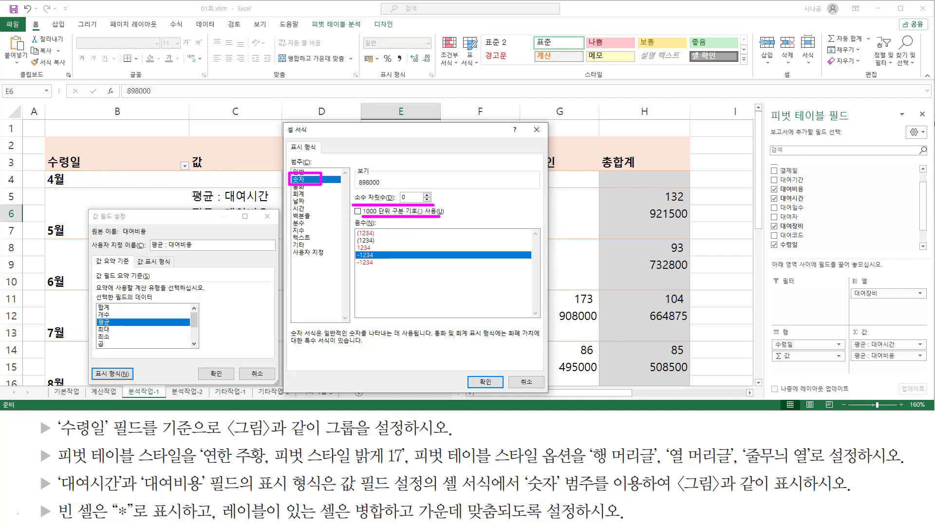
{"action": "left_click", "coordinate": [359, 212]}
{"action": "left_click_drag", "start_coordinate": [352, 204], "coordinate": [366, 219]}
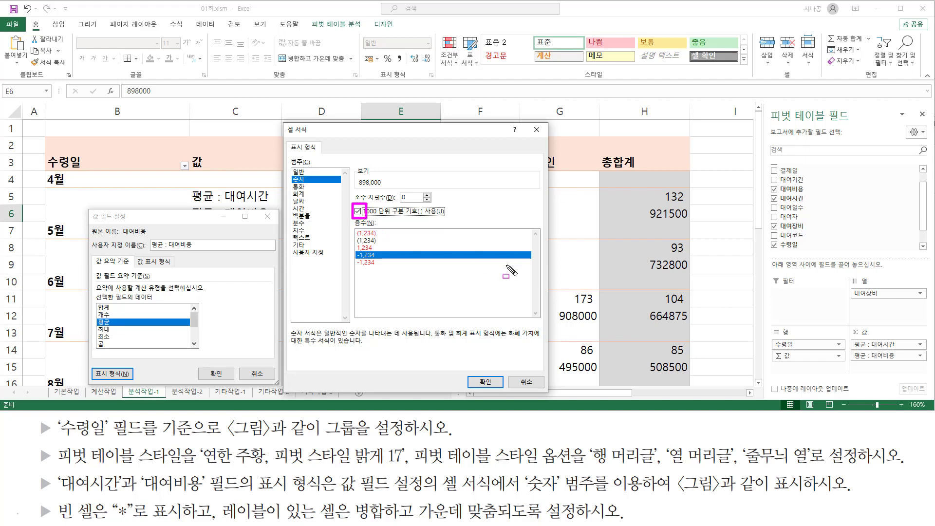
{"action": "left_click_drag", "start_coordinate": [468, 374], "coordinate": [503, 389]}
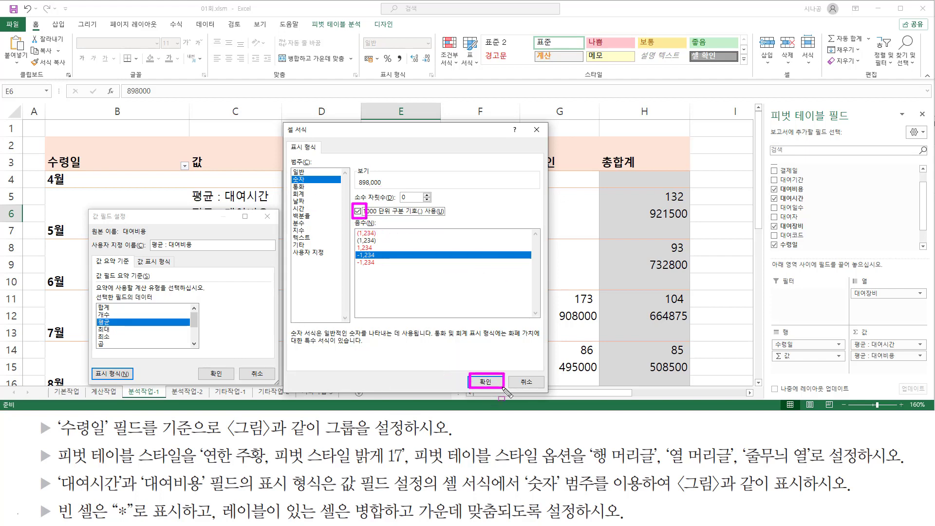
{"action": "key", "text": "Escape"}
{"action": "left_click", "coordinate": [489, 383]}
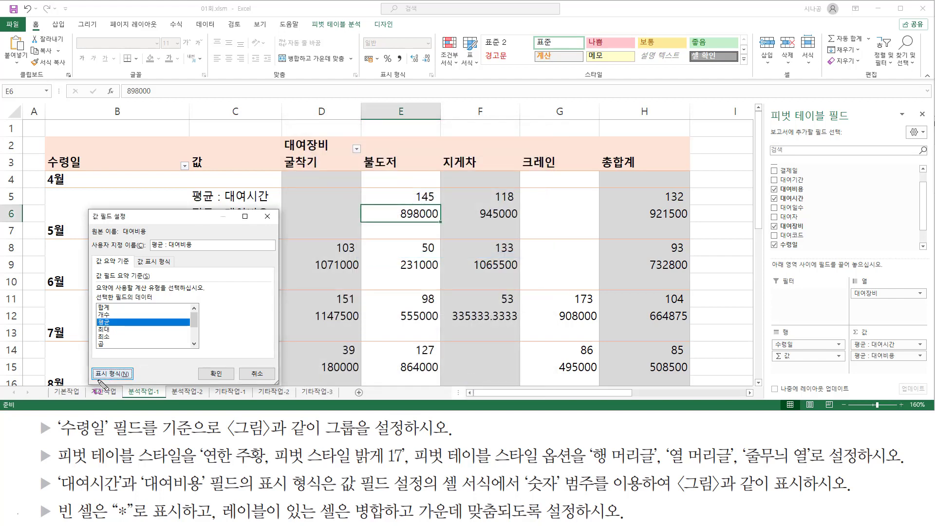
{"action": "left_click_drag", "start_coordinate": [93, 378], "coordinate": [134, 378]}
{"action": "mouse_move", "coordinate": [209, 363]}
{"action": "left_mouse_down"}
{"action": "mouse_move", "coordinate": [235, 391]}
{"action": "mouse_move", "coordinate": [214, 363]}
{"action": "left_mouse_up"}
{"action": "key", "text": "Escape"}
{"action": "left_click", "coordinate": [230, 375]}
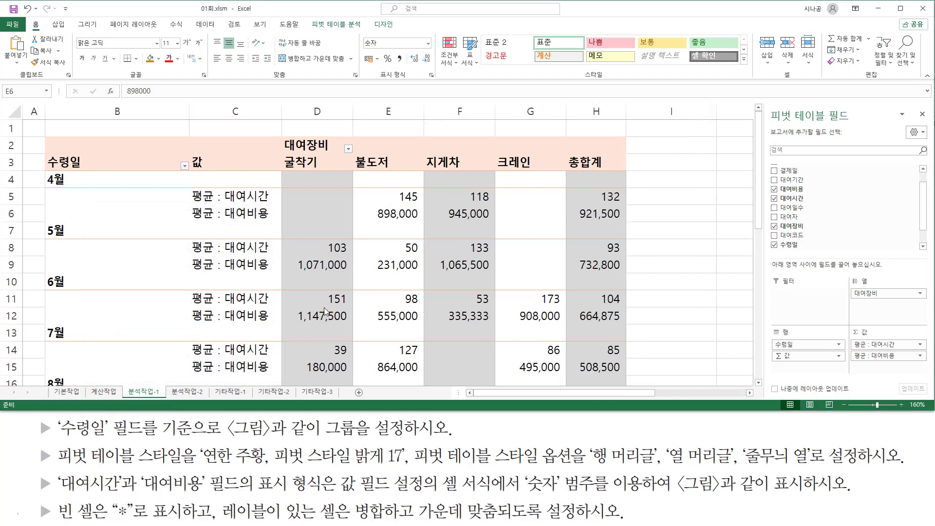
{"action": "left_click_drag", "start_coordinate": [351, 220], "coordinate": [492, 220]}
{"action": "left_click_drag", "start_coordinate": [288, 274], "coordinate": [489, 273]}
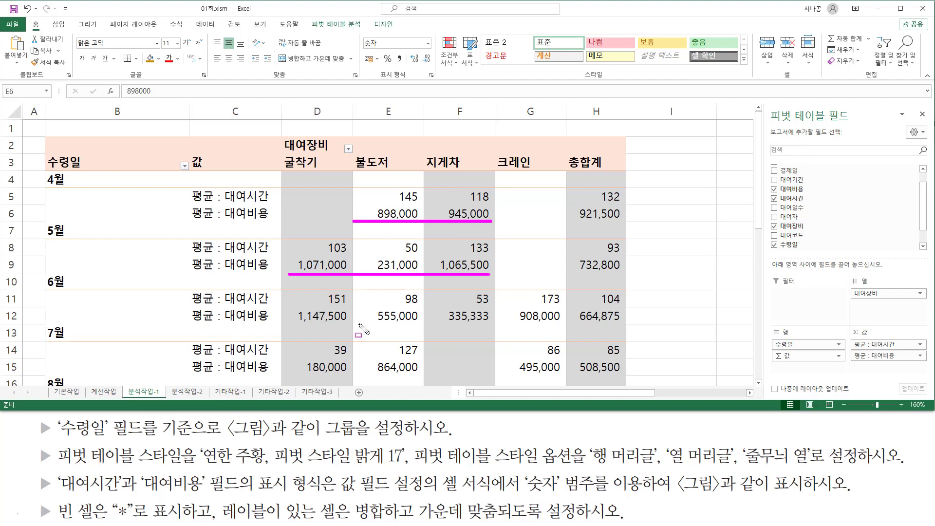
{"action": "left_click_drag", "start_coordinate": [296, 322], "coordinate": [555, 322]}
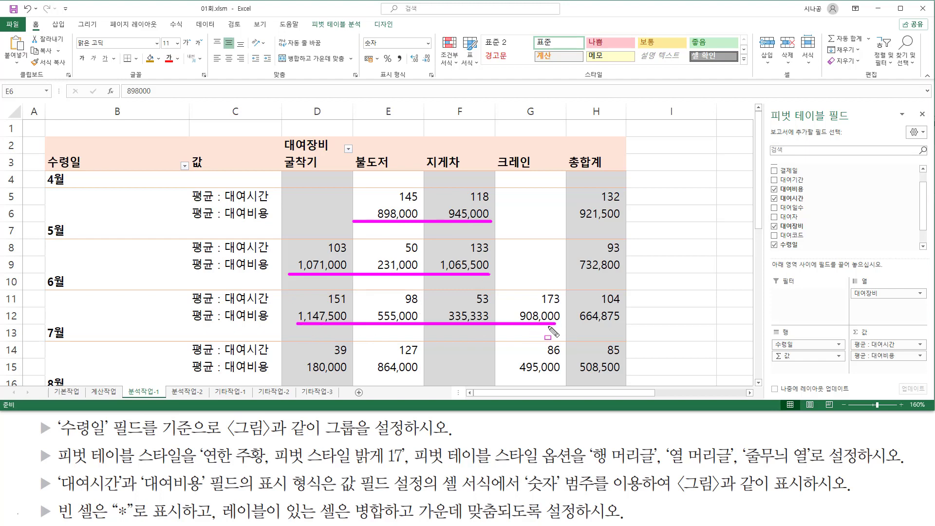
{"action": "key", "text": "Escape"}
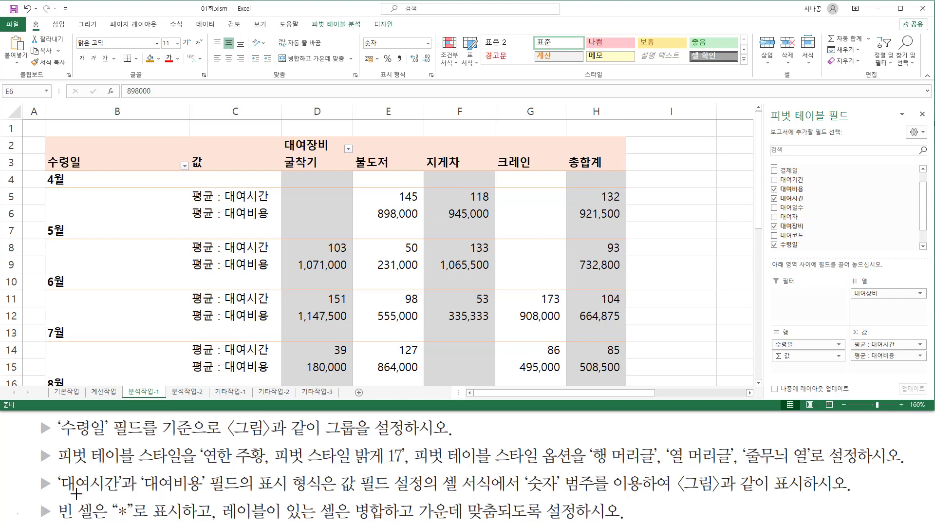
{"action": "left_click_drag", "start_coordinate": [55, 499], "coordinate": [97, 521]}
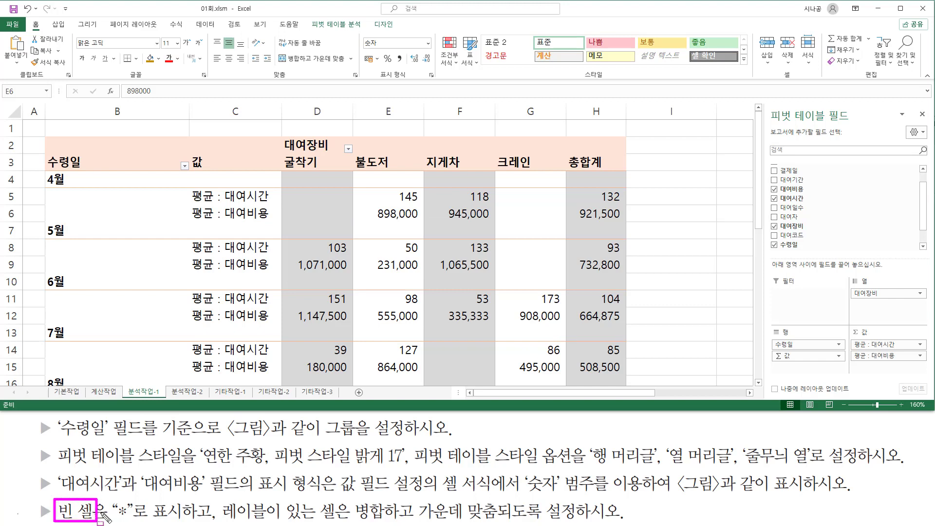
{"action": "mouse_move", "coordinate": [297, 190]}
{"action": "left_mouse_down"}
{"action": "mouse_move", "coordinate": [322, 225]}
{"action": "mouse_move", "coordinate": [350, 221]}
{"action": "left_mouse_up"}
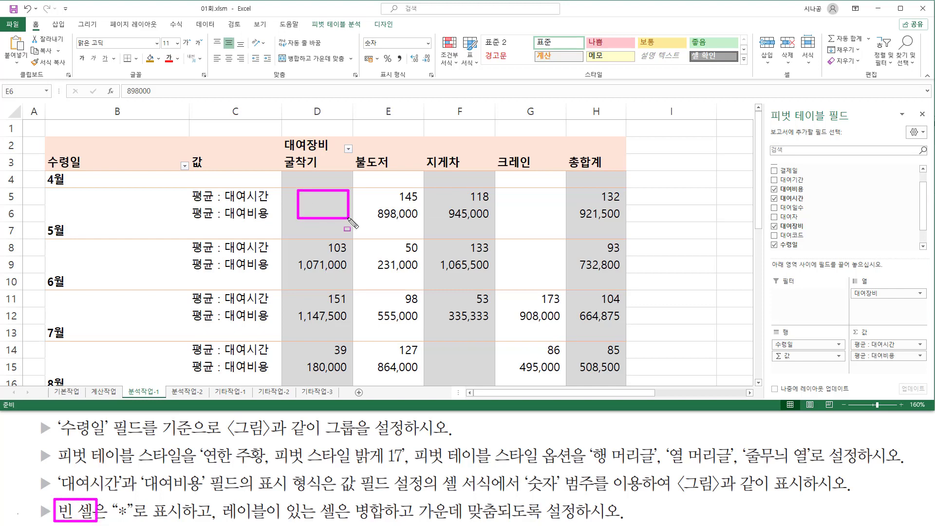
{"action": "mouse_move", "coordinate": [501, 189]}
{"action": "left_mouse_down"}
{"action": "mouse_move", "coordinate": [519, 220]}
{"action": "mouse_move", "coordinate": [559, 220]}
{"action": "left_mouse_up"}
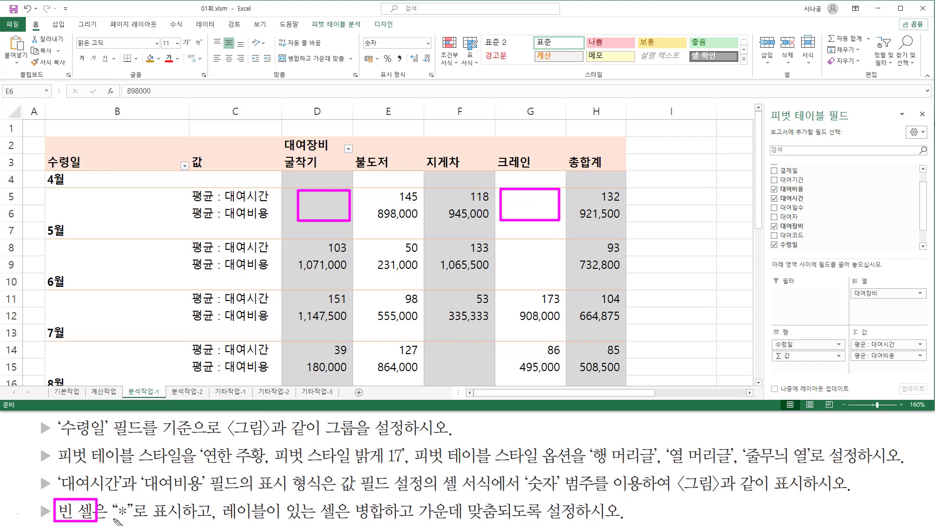
{"action": "left_click_drag", "start_coordinate": [113, 520], "coordinate": [505, 524]}
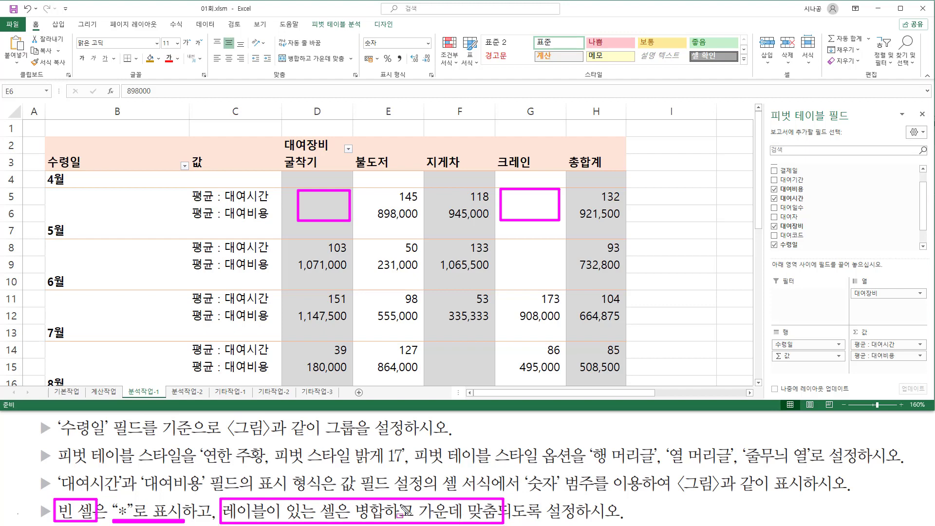
{"action": "key", "text": "Escape"}
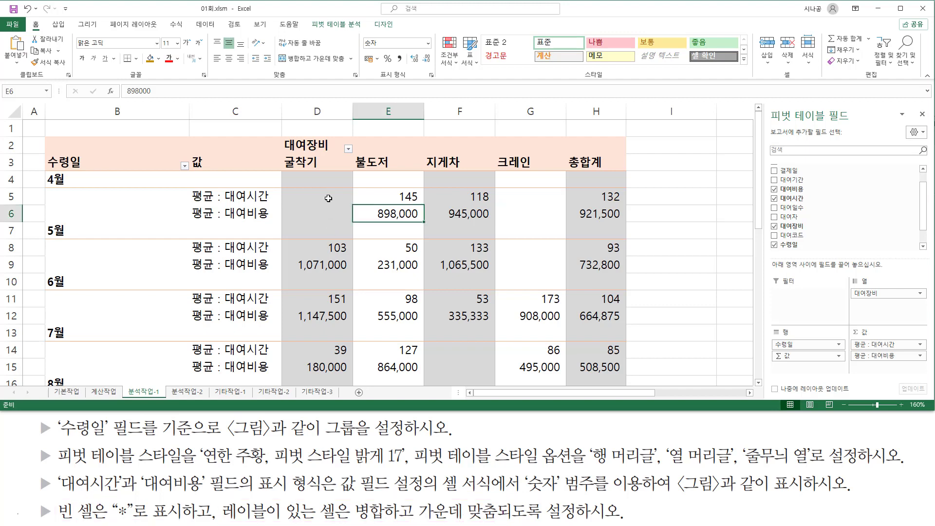
- Turn on merging and centering of cells with labels (레이블이 있는 셀 병합 및 가운데 맞춤) in the PivotTable options
{"action": "left_click", "coordinate": [324, 200]}
{"action": "left_click", "coordinate": [165, 216]}
{"action": "left_click", "coordinate": [152, 265]}
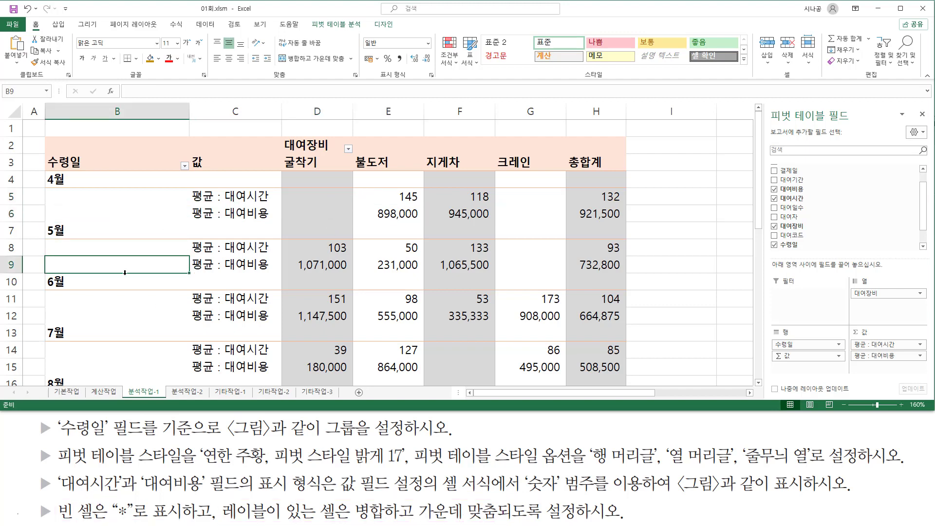
{"action": "left_click", "coordinate": [153, 248]}
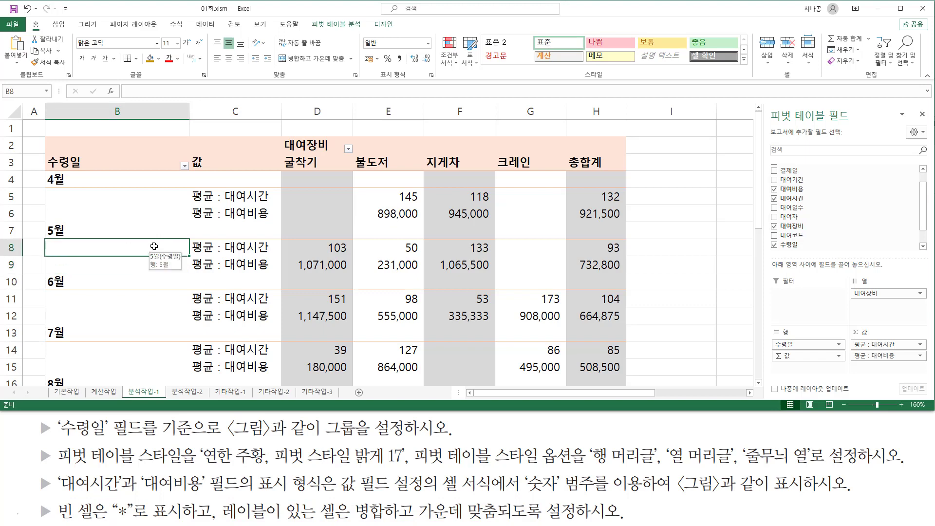
{"action": "right_click", "coordinate": [154, 249]}
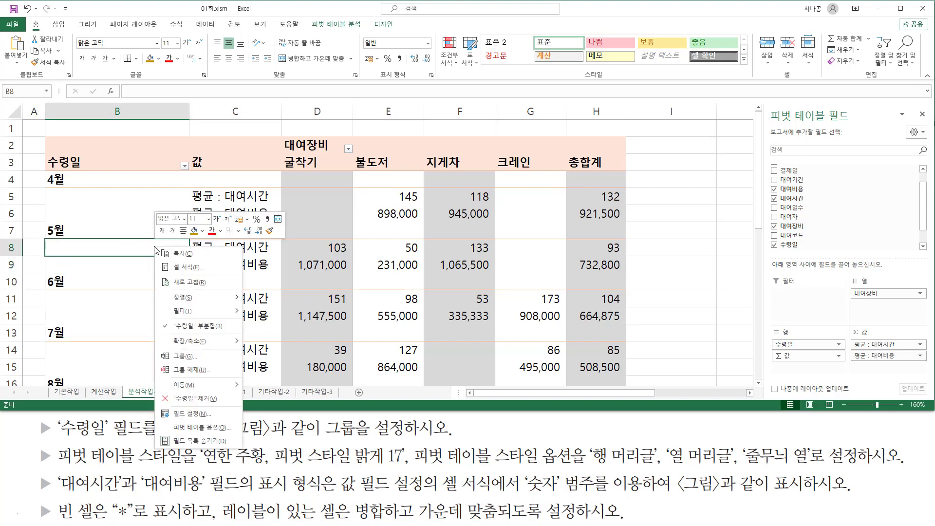
{"action": "left_click", "coordinate": [195, 428]}
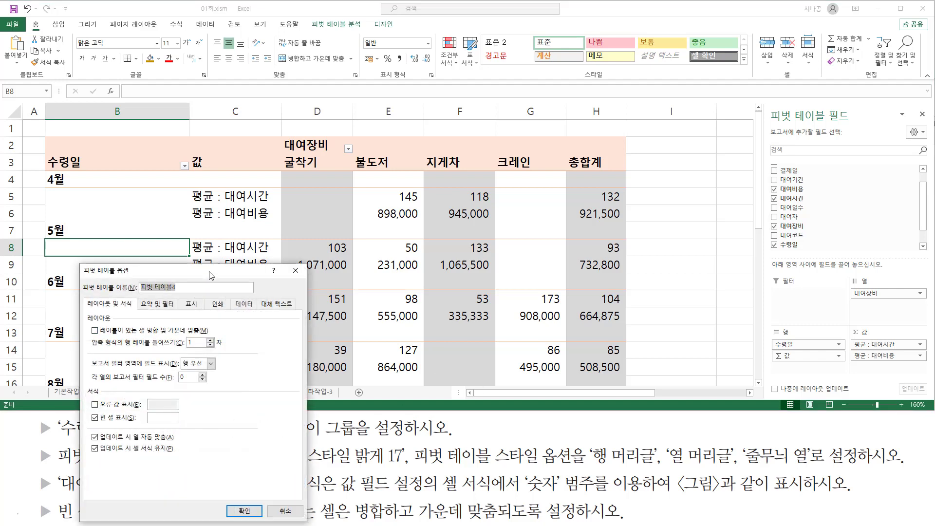
{"action": "left_click_drag", "start_coordinate": [210, 275], "coordinate": [344, 134]}
{"action": "left_click_drag", "start_coordinate": [215, 122], "coordinate": [266, 265]}
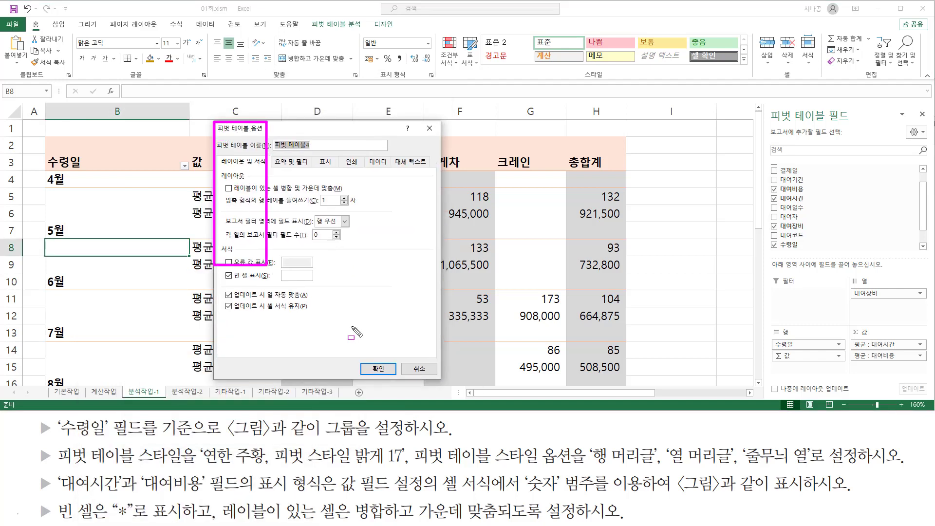
{"action": "left_click_drag", "start_coordinate": [351, 326], "coordinate": [441, 381]}
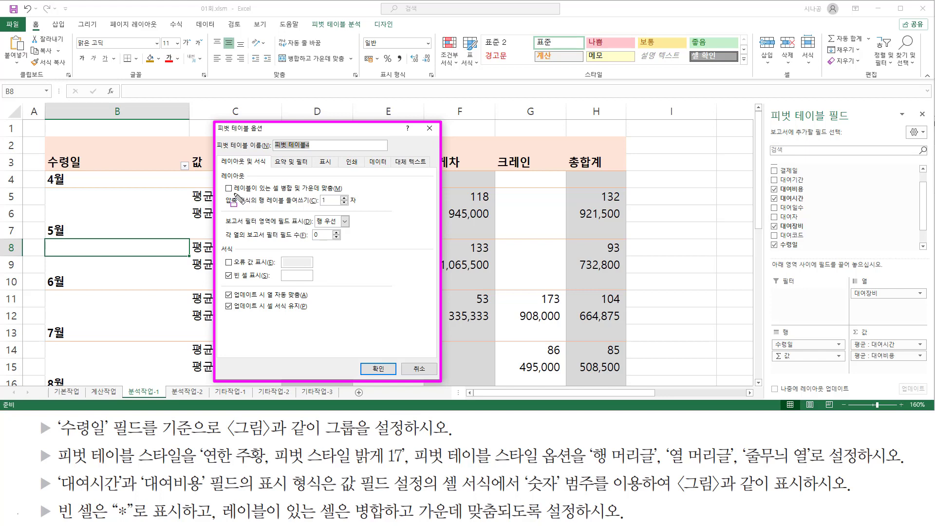
{"action": "mouse_move", "coordinate": [234, 193]}
{"action": "left_mouse_down"}
{"action": "mouse_move", "coordinate": [351, 191]}
{"action": "mouse_move", "coordinate": [346, 183]}
{"action": "left_mouse_up"}
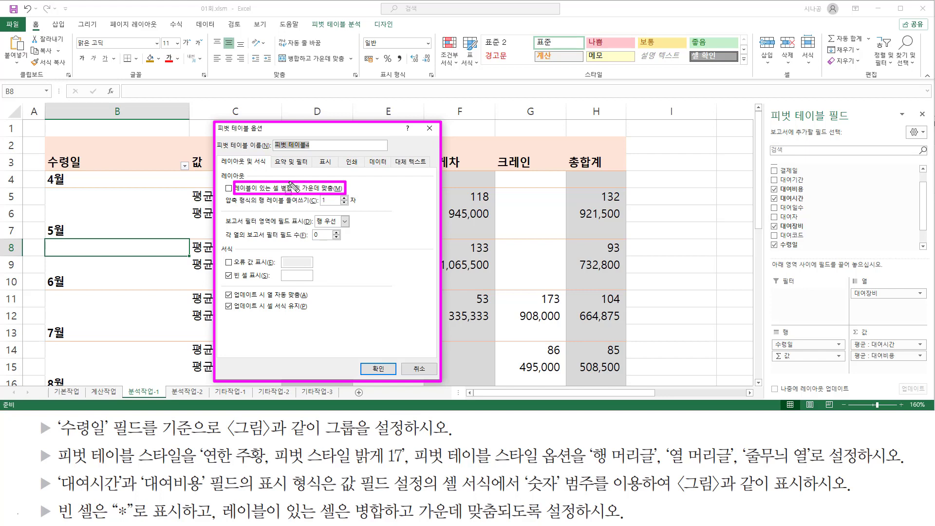
{"action": "left_click_drag", "start_coordinate": [224, 183], "coordinate": [235, 195]}
{"action": "key", "text": "Escape"}
{"action": "left_click", "coordinate": [229, 188]}
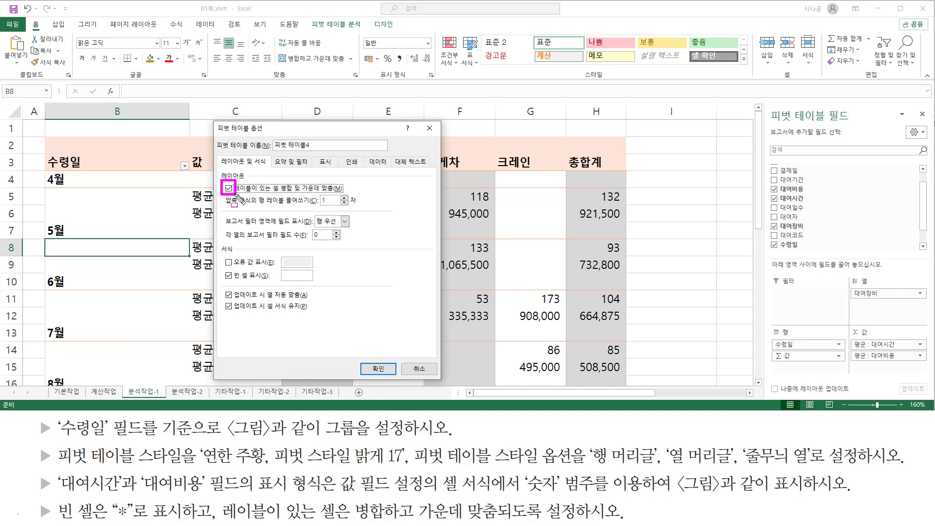
- Set the PivotTable's empty cells (빈 셀 표시) to show * and apply the options
{"action": "left_click_drag", "start_coordinate": [226, 282], "coordinate": [314, 282]}
{"action": "key", "text": "Escape"}
{"action": "left_click", "coordinate": [298, 275]}
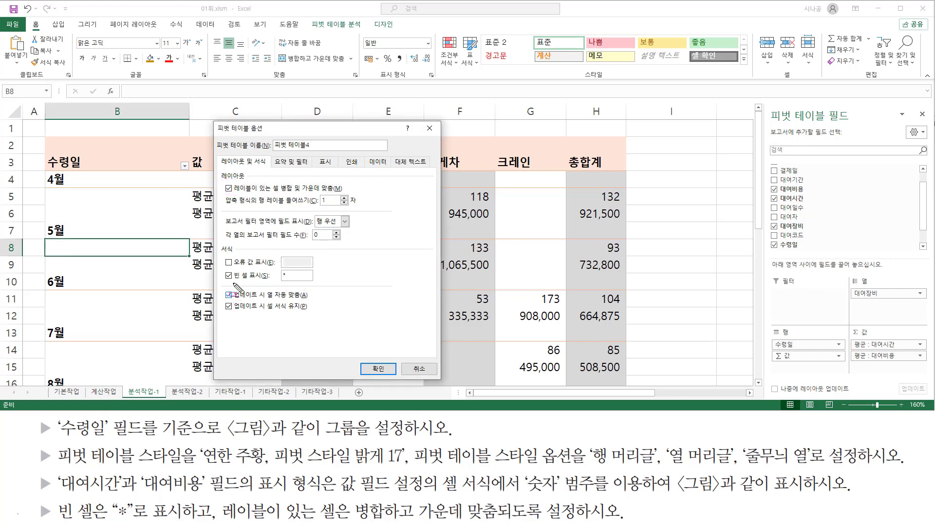
{"action": "left_click_drag", "start_coordinate": [225, 281], "coordinate": [322, 281]}
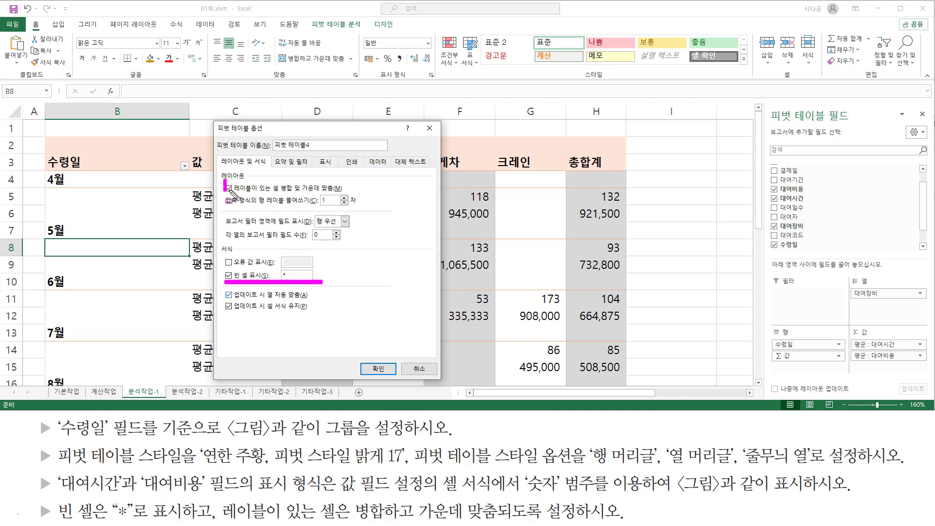
{"action": "left_click_drag", "start_coordinate": [224, 180], "coordinate": [354, 194]}
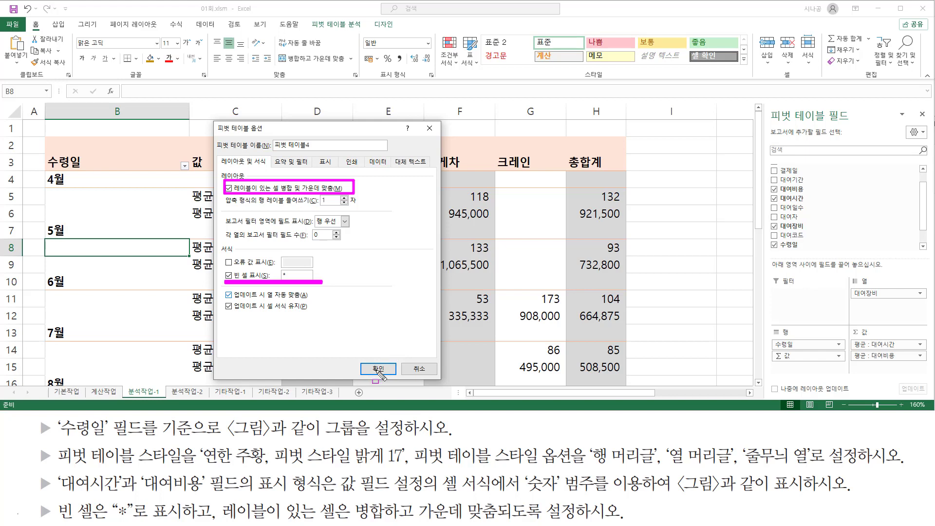
{"action": "left_click_drag", "start_coordinate": [357, 360], "coordinate": [394, 378]}
{"action": "key", "text": "Escape"}
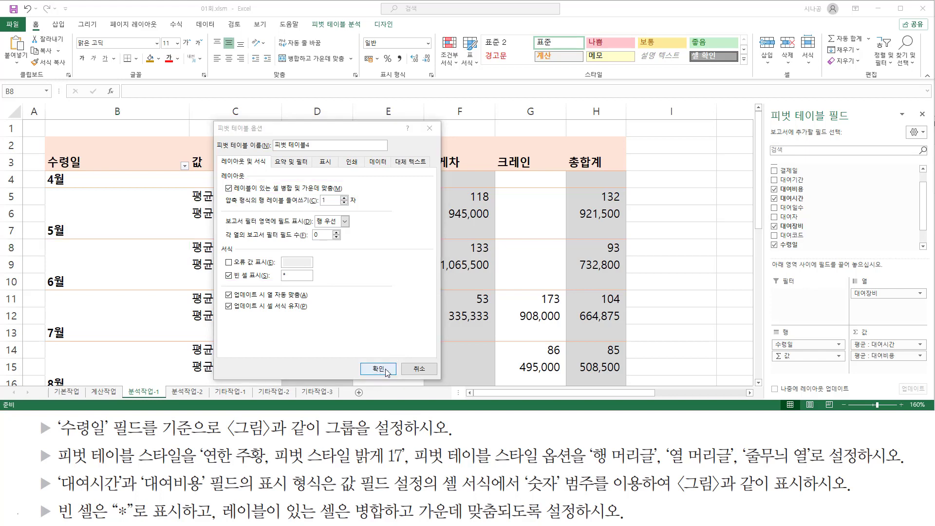
{"action": "left_click", "coordinate": [383, 371]}
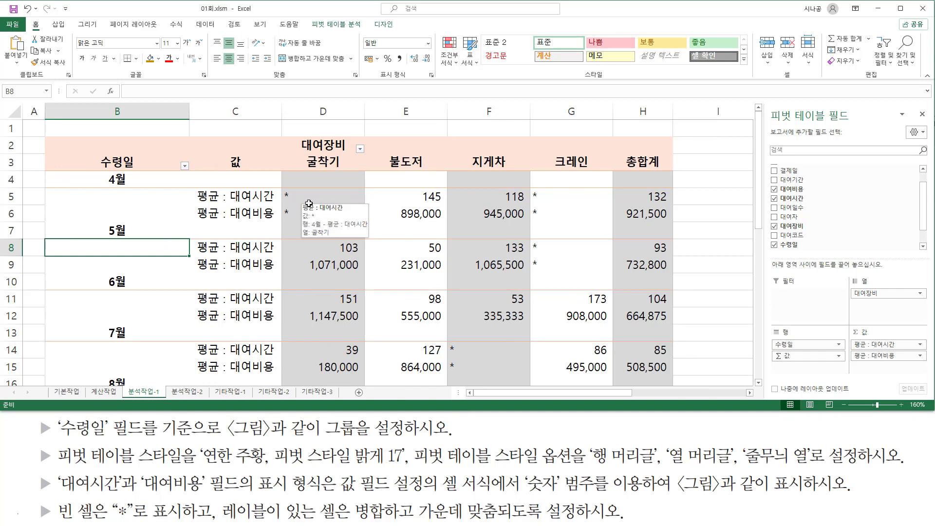
- Examine the whole PivotTable in an enlarged window, checking its empty-cell markers, headers, month labels, value labels and grand total rows
{"action": "left_click_drag", "start_coordinate": [281, 188], "coordinate": [292, 218]}
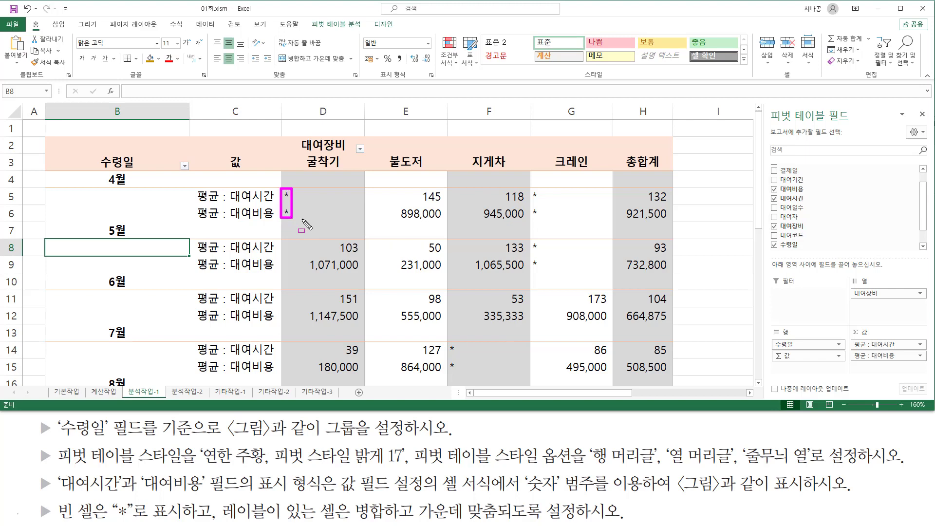
{"action": "mouse_move", "coordinate": [527, 188]}
{"action": "left_mouse_down"}
{"action": "mouse_move", "coordinate": [543, 219]}
{"action": "mouse_move", "coordinate": [544, 271]}
{"action": "left_mouse_up"}
{"action": "key", "text": "Escape"}
{"action": "left_click", "coordinate": [693, 212]}
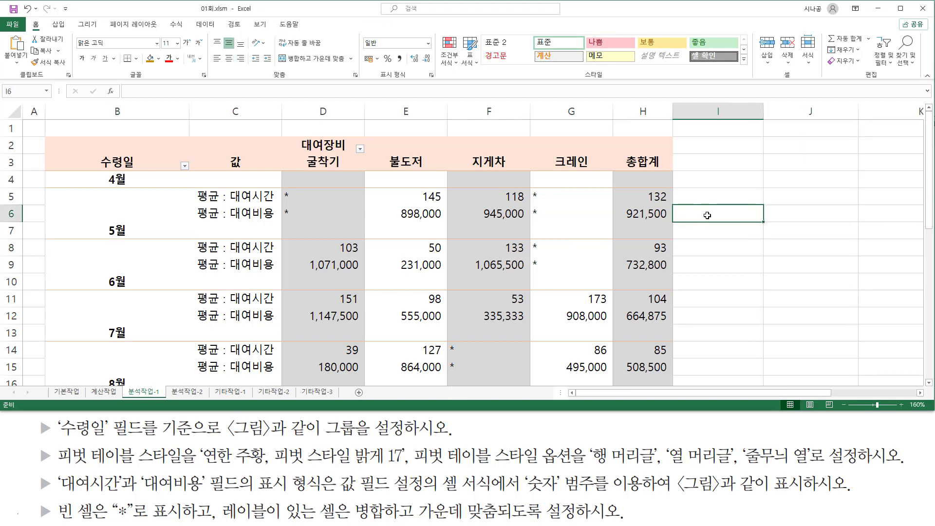
{"action": "left_click_drag", "start_coordinate": [931, 226], "coordinate": [394, 55]}
{"action": "double_click", "coordinate": [322, 7]}
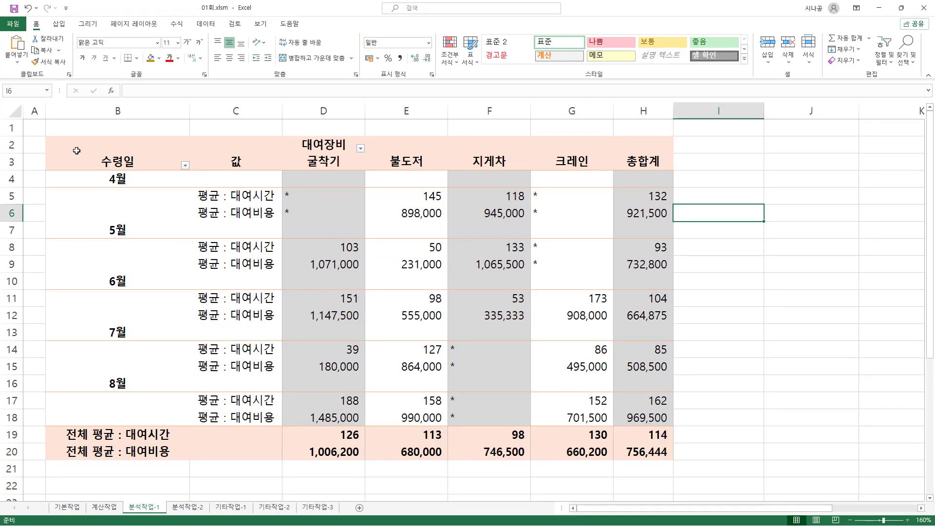
{"action": "mouse_move", "coordinate": [57, 136]}
{"action": "left_mouse_down"}
{"action": "mouse_move", "coordinate": [492, 176]}
{"action": "mouse_move", "coordinate": [672, 171]}
{"action": "left_mouse_up"}
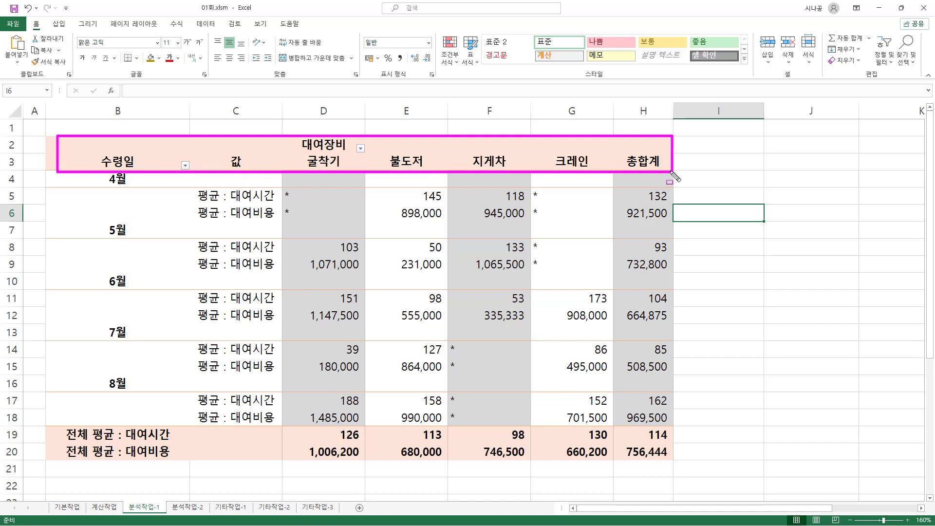
{"action": "mouse_move", "coordinate": [101, 172]}
{"action": "left_mouse_down"}
{"action": "mouse_move", "coordinate": [121, 404]}
{"action": "mouse_move", "coordinate": [137, 423]}
{"action": "left_mouse_up"}
{"action": "left_click_drag", "start_coordinate": [56, 425], "coordinate": [174, 462]}
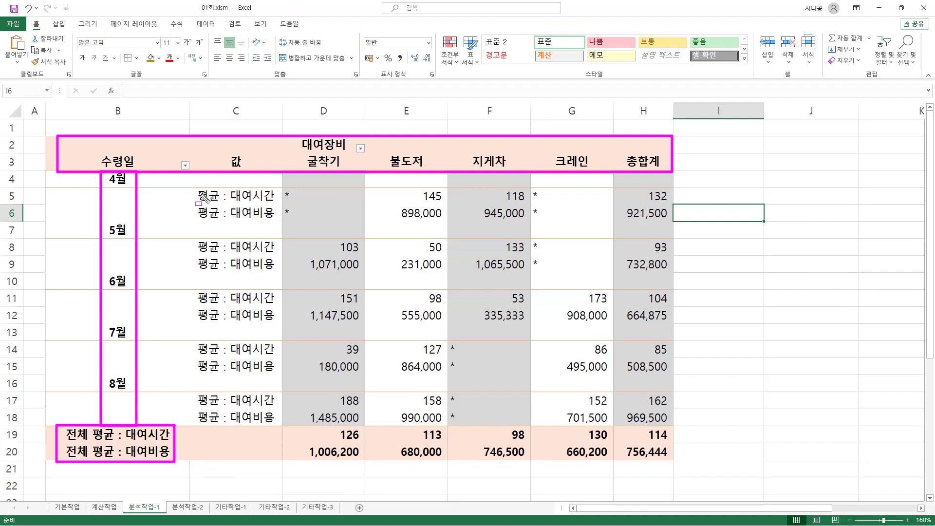
{"action": "mouse_move", "coordinate": [193, 185]}
{"action": "left_mouse_down"}
{"action": "mouse_move", "coordinate": [288, 222]}
{"action": "mouse_move", "coordinate": [289, 441]}
{"action": "left_mouse_up"}
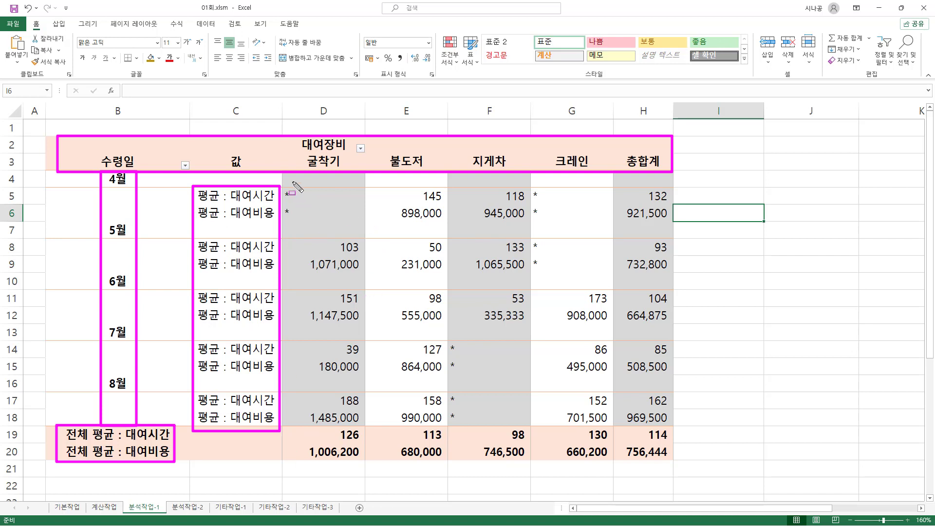
{"action": "mouse_move", "coordinate": [284, 176]}
{"action": "left_mouse_down"}
{"action": "mouse_move", "coordinate": [294, 302]}
{"action": "mouse_move", "coordinate": [532, 458]}
{"action": "mouse_move", "coordinate": [677, 466]}
{"action": "left_mouse_up"}
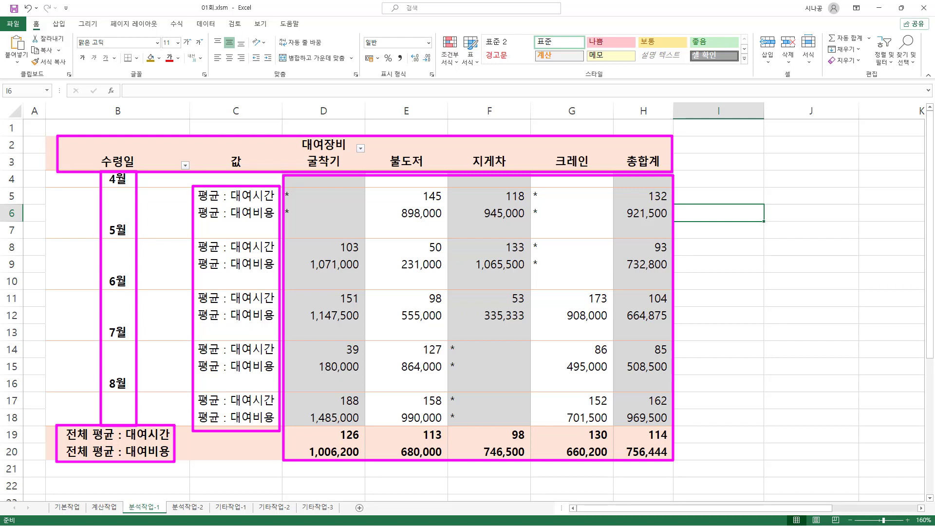
{"action": "key", "text": "Escape"}
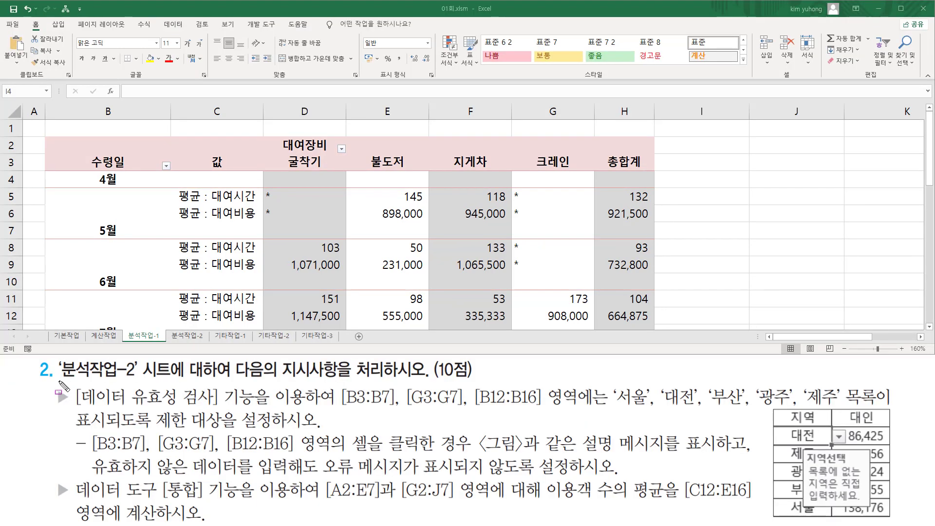
- Switch to the 분석작업-2 sheet containing the monthly theme park visitor tables
{"action": "left_click_drag", "start_coordinate": [59, 360], "coordinate": [138, 380]}
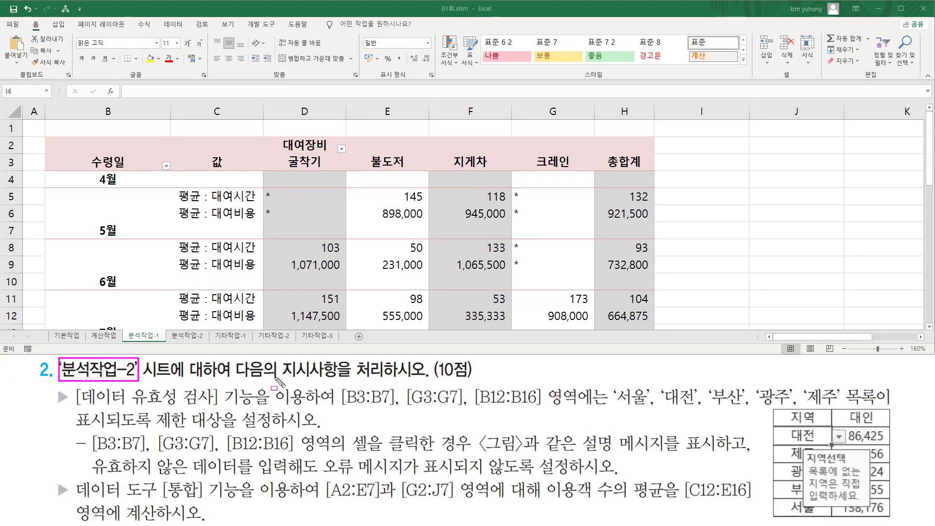
{"action": "left_click_drag", "start_coordinate": [244, 378], "coordinate": [470, 383]}
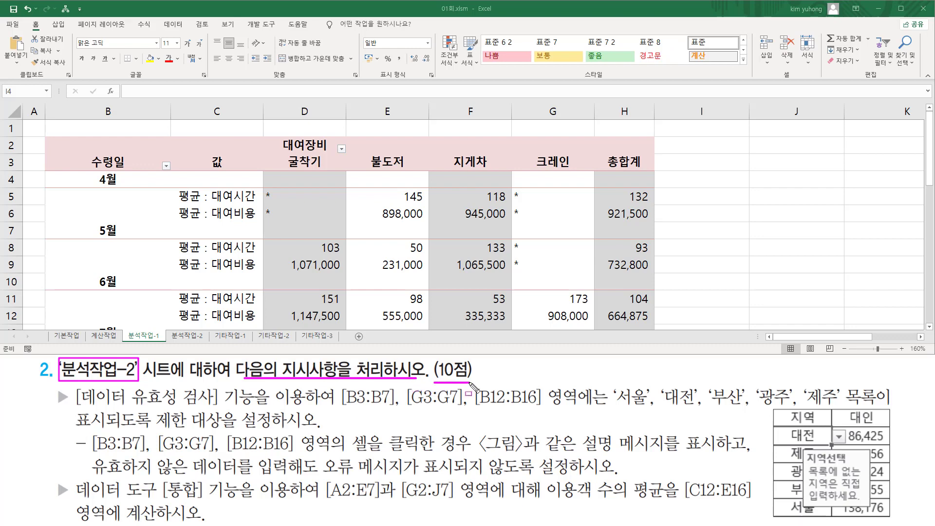
{"action": "left_click_drag", "start_coordinate": [167, 325], "coordinate": [203, 342]}
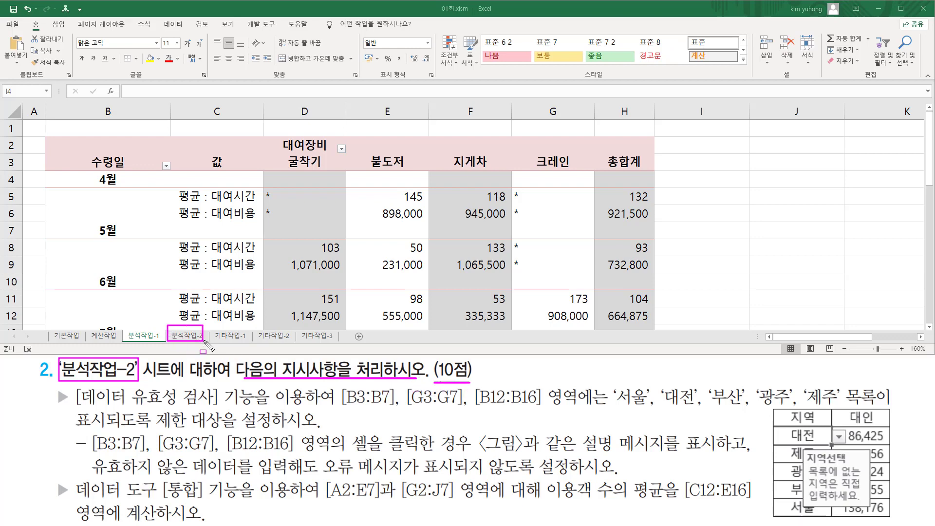
{"action": "left_click", "coordinate": [206, 340]}
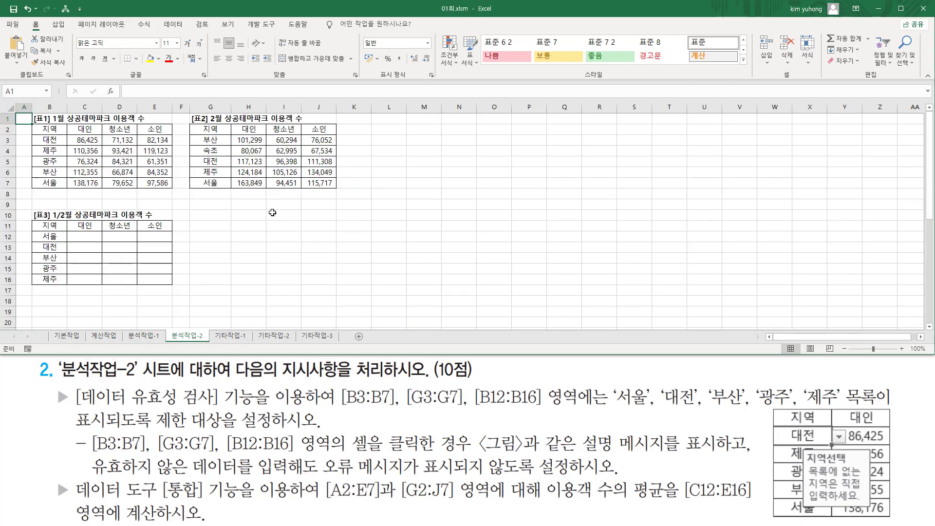
{"action": "scroll", "coordinate": [229, 200], "scroll_direction": "up", "scroll_amount": 3}
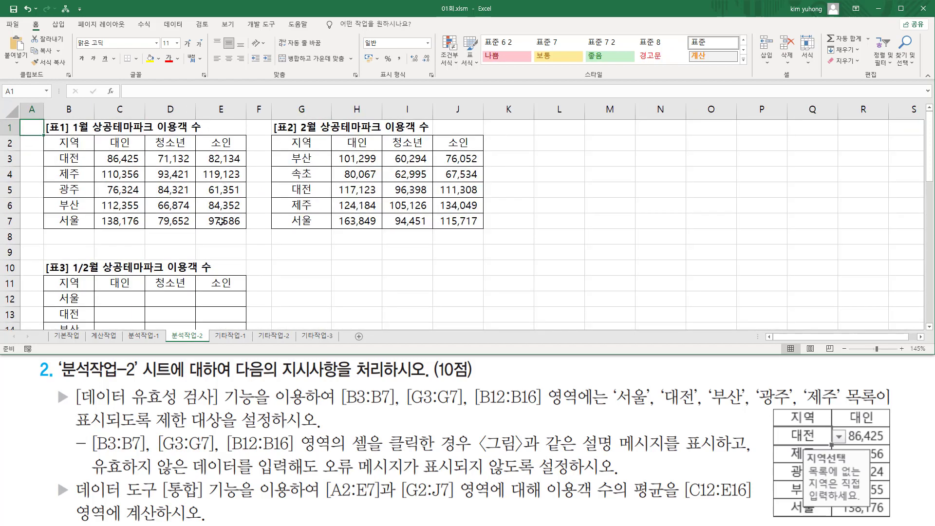
{"action": "scroll", "coordinate": [184, 225], "scroll_direction": "up", "scroll_amount": 1}
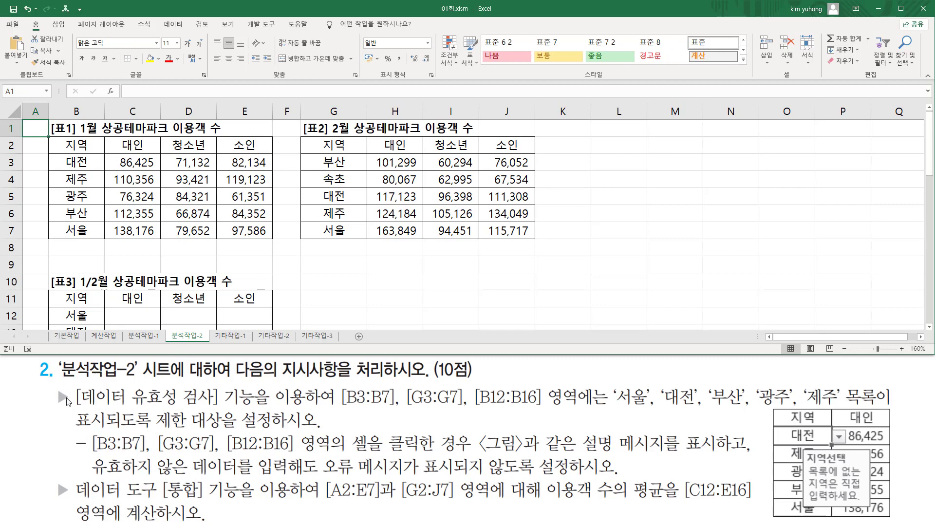
{"action": "mouse_move", "coordinate": [53, 386]}
{"action": "left_mouse_down"}
{"action": "mouse_move", "coordinate": [68, 407]}
{"action": "mouse_move", "coordinate": [174, 416]}
{"action": "mouse_move", "coordinate": [309, 400]}
{"action": "mouse_move", "coordinate": [306, 386]}
{"action": "left_mouse_up"}
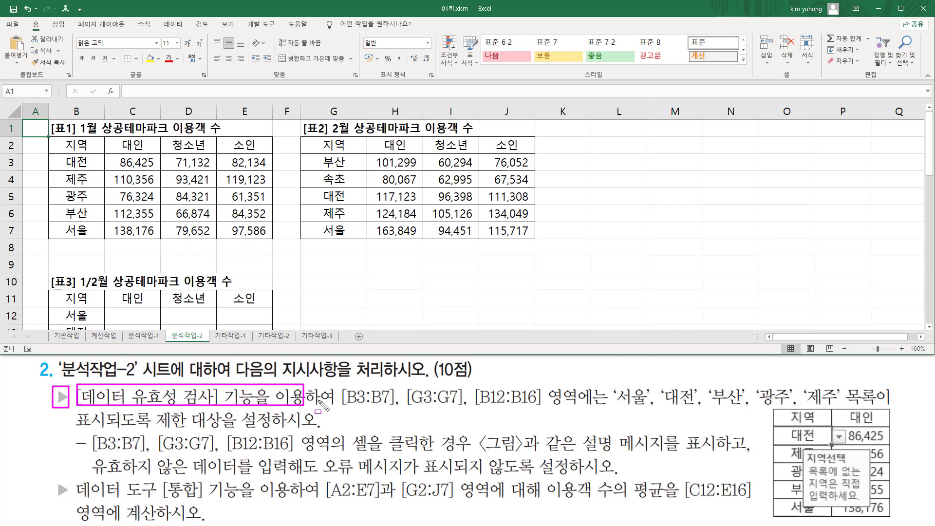
{"action": "left_click_drag", "start_coordinate": [340, 385], "coordinate": [394, 408]}
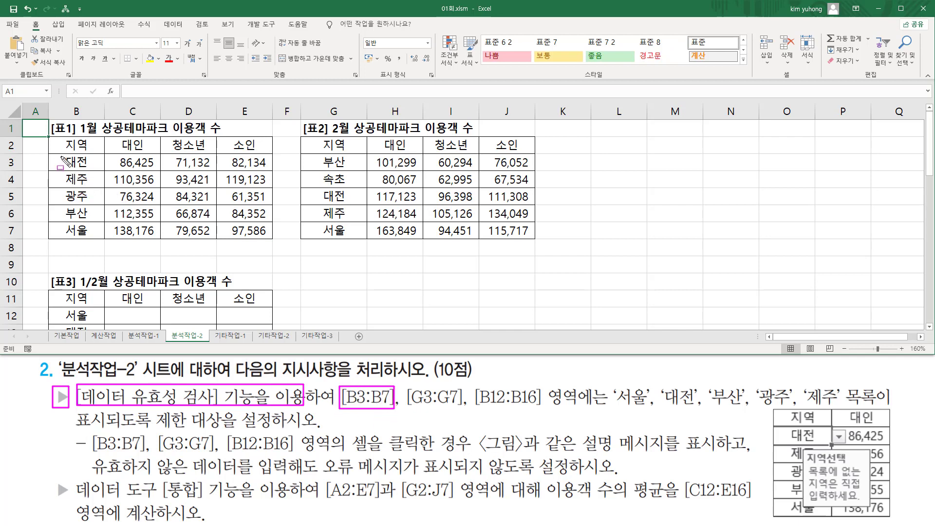
{"action": "left_click_drag", "start_coordinate": [61, 156], "coordinate": [93, 240]}
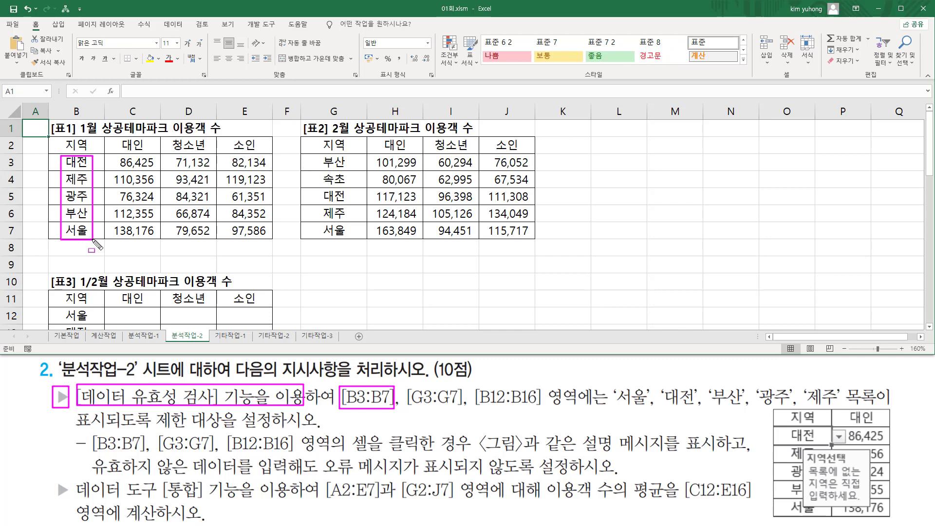
- Examine the data validation instruction, checking its target ranges B3:B7, G3:G7 and B12:B16 against the tables and the required region list
{"action": "mouse_move", "coordinate": [407, 418]}
{"action": "left_mouse_down"}
{"action": "mouse_move", "coordinate": [460, 420]}
{"action": "mouse_move", "coordinate": [461, 388]}
{"action": "mouse_move", "coordinate": [407, 418]}
{"action": "left_mouse_up"}
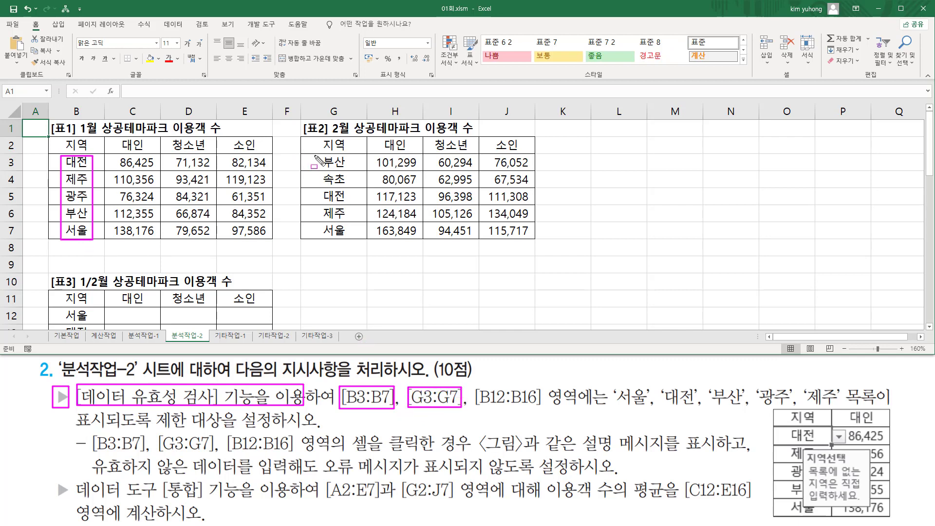
{"action": "mouse_move", "coordinate": [314, 155]}
{"action": "left_mouse_down"}
{"action": "mouse_move", "coordinate": [358, 246]}
{"action": "mouse_move", "coordinate": [352, 238]}
{"action": "left_mouse_up"}
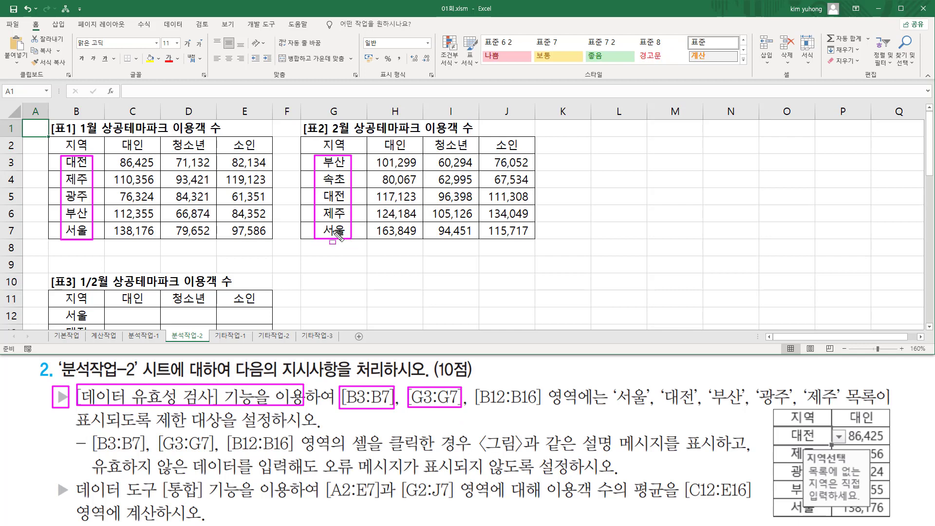
{"action": "mouse_move", "coordinate": [473, 384]}
{"action": "left_mouse_down"}
{"action": "mouse_move", "coordinate": [474, 406]}
{"action": "mouse_move", "coordinate": [533, 409]}
{"action": "mouse_move", "coordinate": [544, 384]}
{"action": "left_mouse_up"}
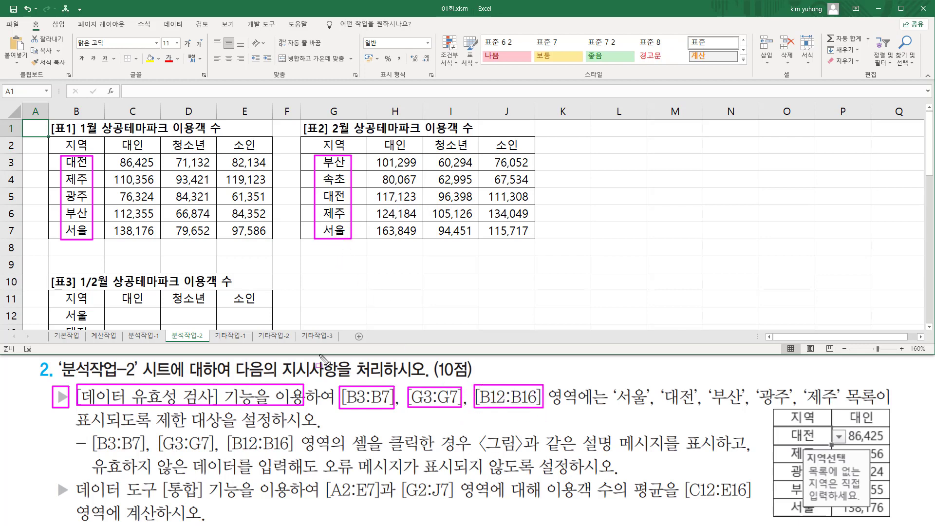
{"action": "left_click", "coordinate": [57, 308]}
{"action": "mouse_move", "coordinate": [61, 322]}
{"action": "left_mouse_down"}
{"action": "mouse_move", "coordinate": [59, 338]}
{"action": "mouse_move", "coordinate": [88, 340]}
{"action": "mouse_move", "coordinate": [91, 308]}
{"action": "mouse_move", "coordinate": [90, 341]}
{"action": "left_mouse_up"}
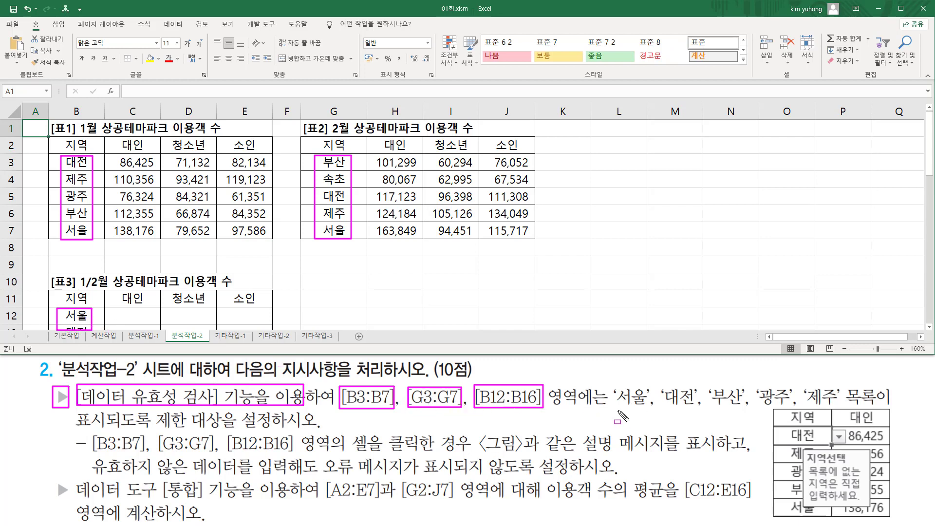
{"action": "left_click_drag", "start_coordinate": [614, 406], "coordinate": [834, 405]}
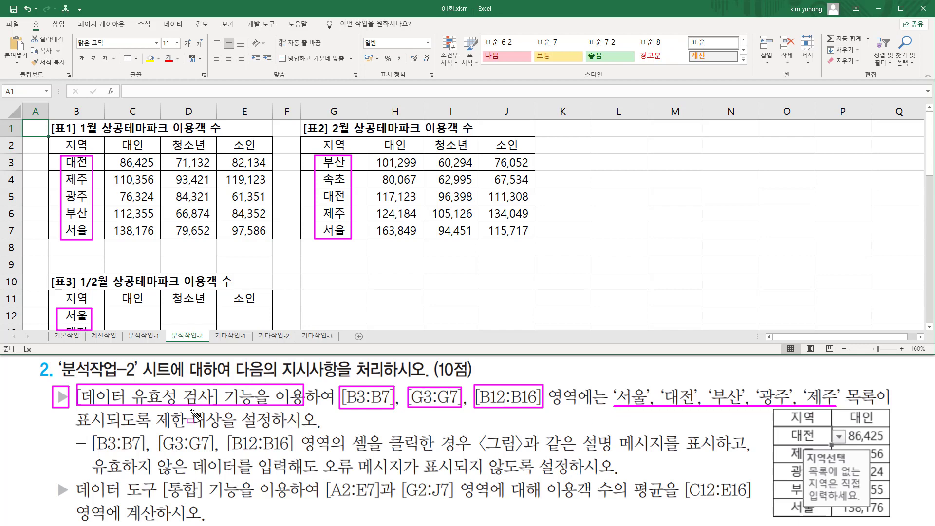
{"action": "left_click_drag", "start_coordinate": [844, 377], "coordinate": [882, 400]}
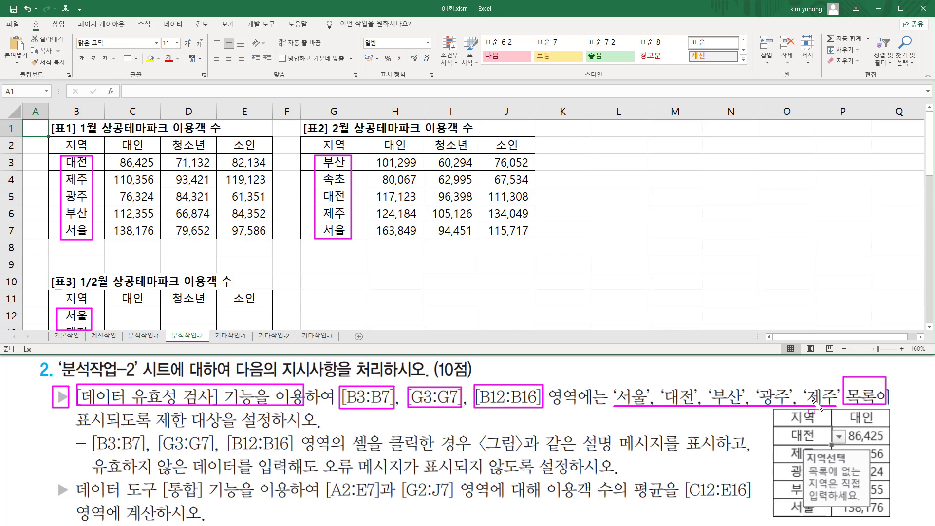
{"action": "left_click_drag", "start_coordinate": [154, 430], "coordinate": [223, 412]}
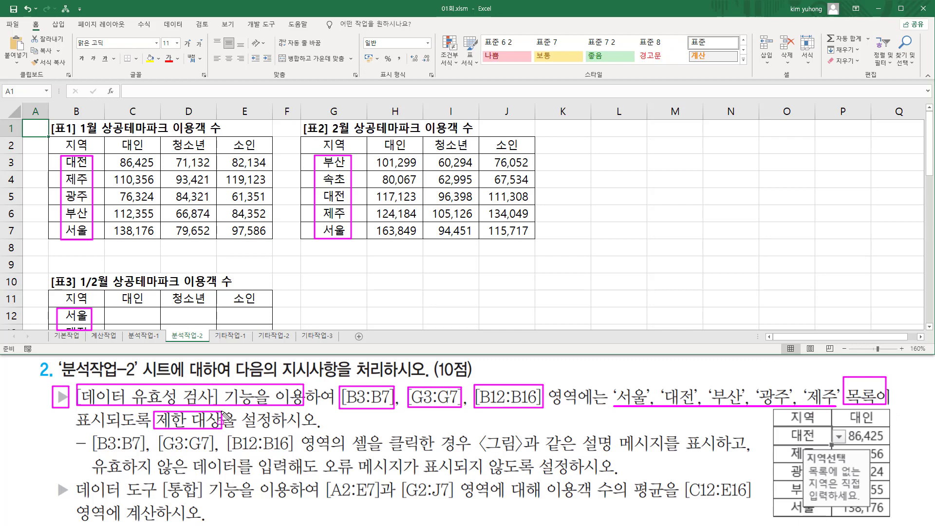
{"action": "key", "text": "Escape"}
- Select the region cells B3:B7, G3:G7 and B12:B16 together and open the data validation settings for them
{"action": "left_click_drag", "start_coordinate": [87, 164], "coordinate": [77, 231]}
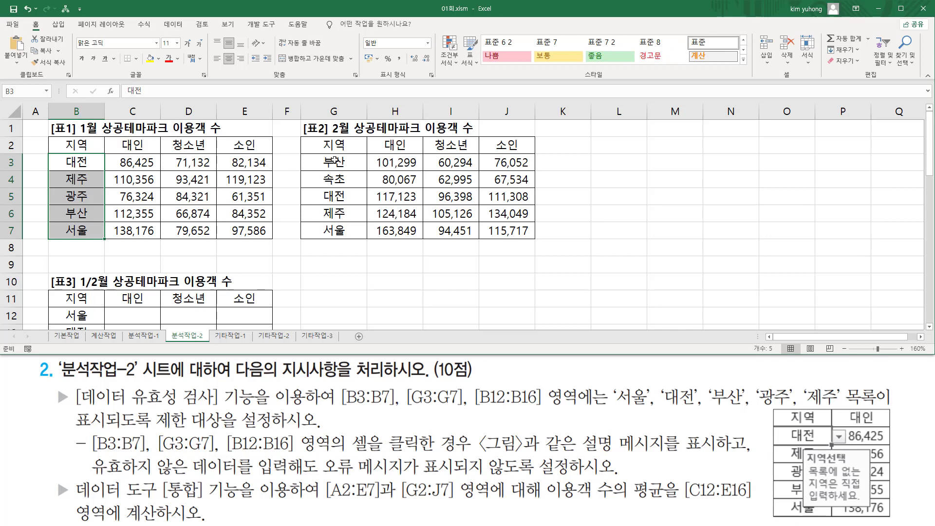
{"action": "left_click_drag", "start_coordinate": [334, 159], "coordinate": [329, 229]}
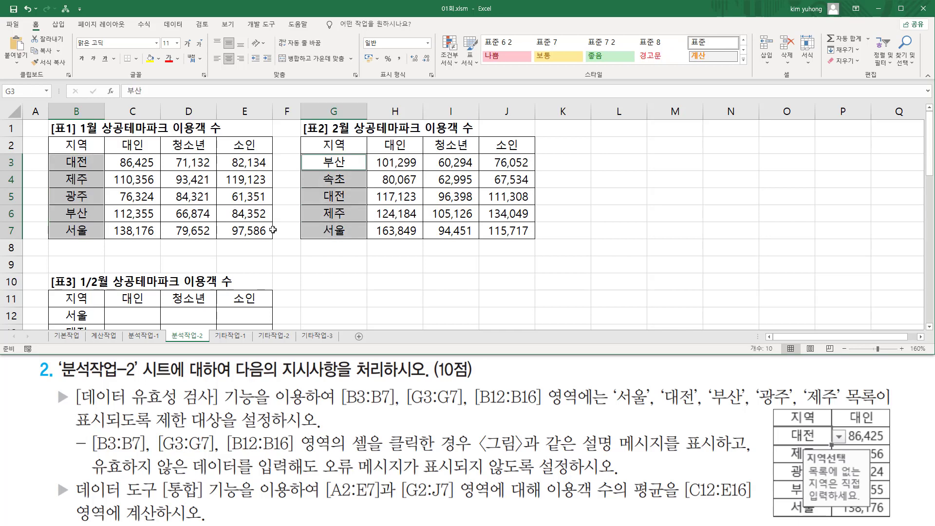
{"action": "scroll", "coordinate": [189, 226], "scroll_direction": "down", "scroll_amount": 2}
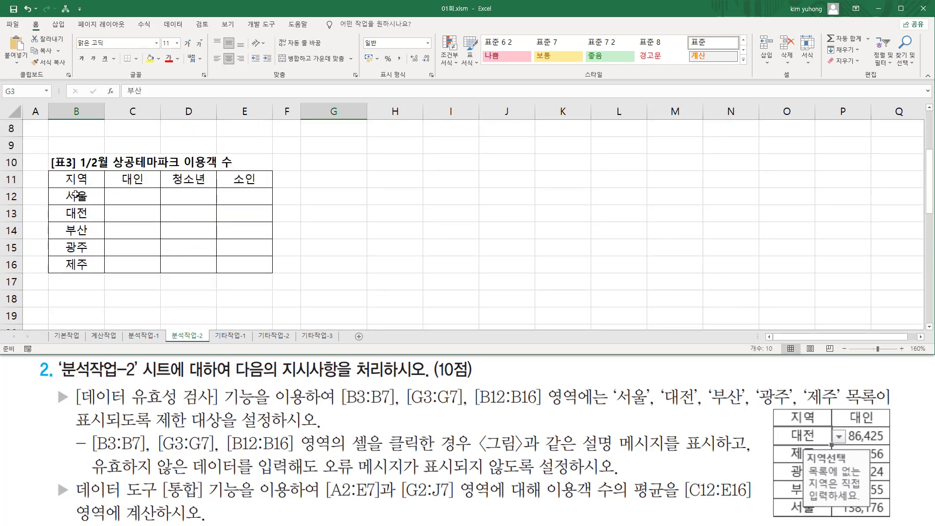
{"action": "left_click_drag", "start_coordinate": [76, 195], "coordinate": [74, 263]}
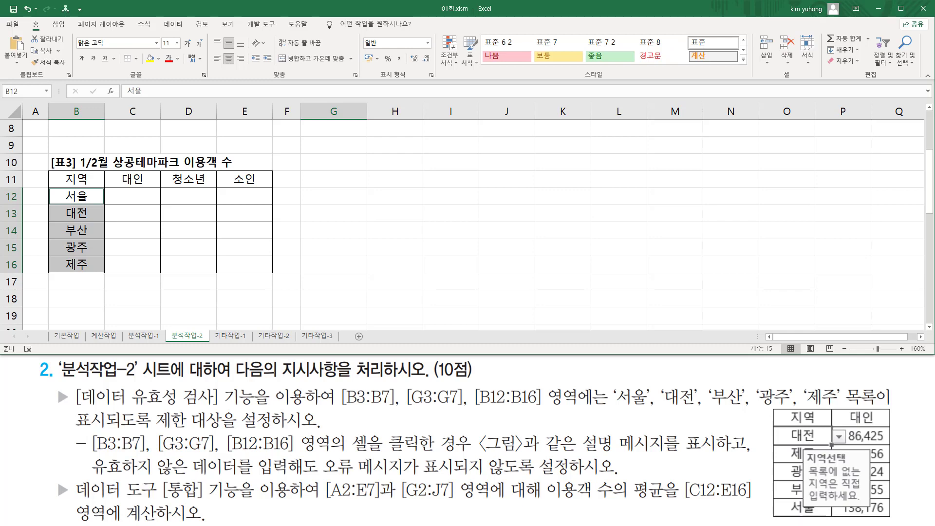
{"action": "left_click", "coordinate": [175, 25]}
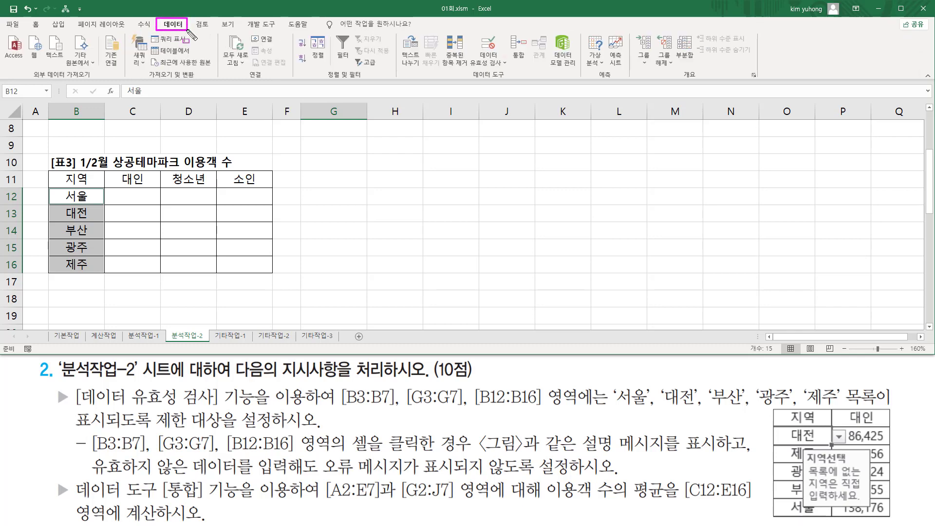
{"action": "key", "text": "Escape"}
{"action": "left_click", "coordinate": [494, 64]}
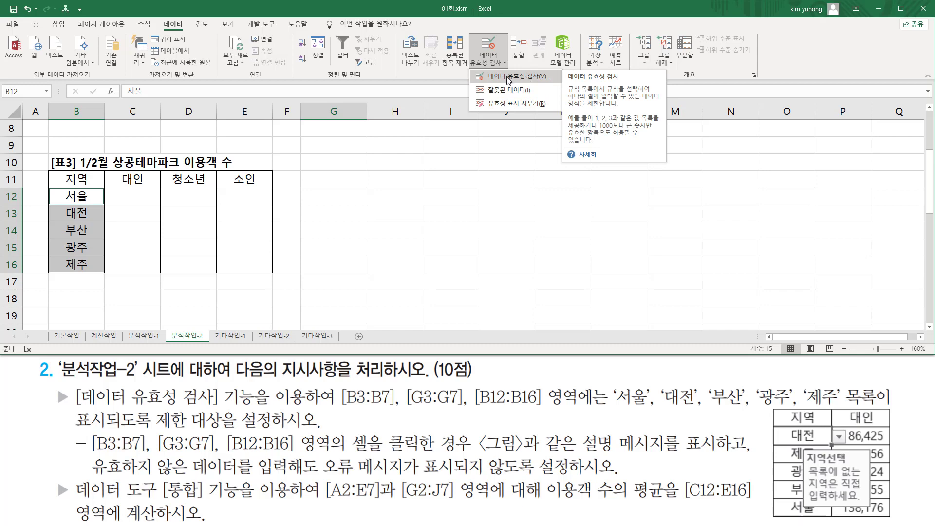
{"action": "left_click", "coordinate": [524, 77]}
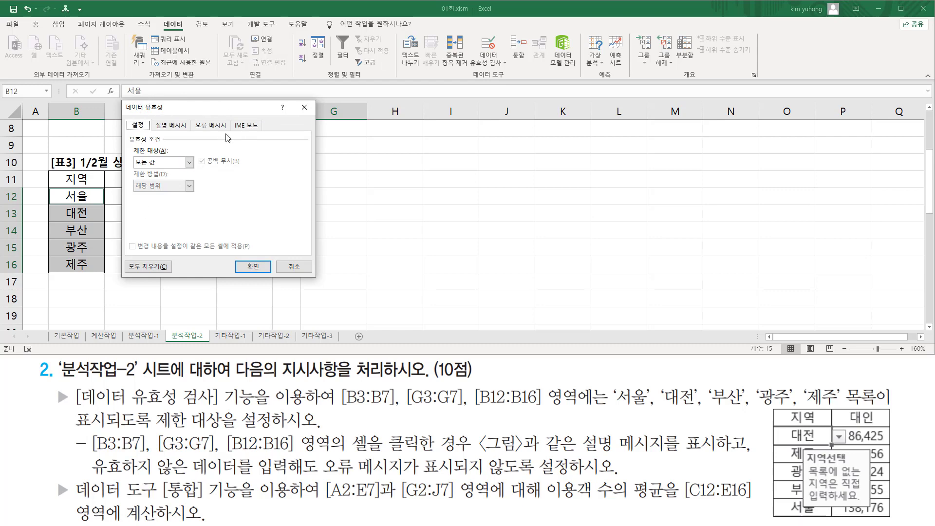
- Restrict the selected region cells to a list (목록) with the source 서울,대전,부산,광주,제주
{"action": "mouse_move", "coordinate": [124, 144]}
{"action": "left_mouse_down"}
{"action": "mouse_move", "coordinate": [164, 143]}
{"action": "mouse_move", "coordinate": [164, 135]}
{"action": "left_mouse_up"}
{"action": "left_click_drag", "start_coordinate": [612, 405], "coordinate": [878, 413]}
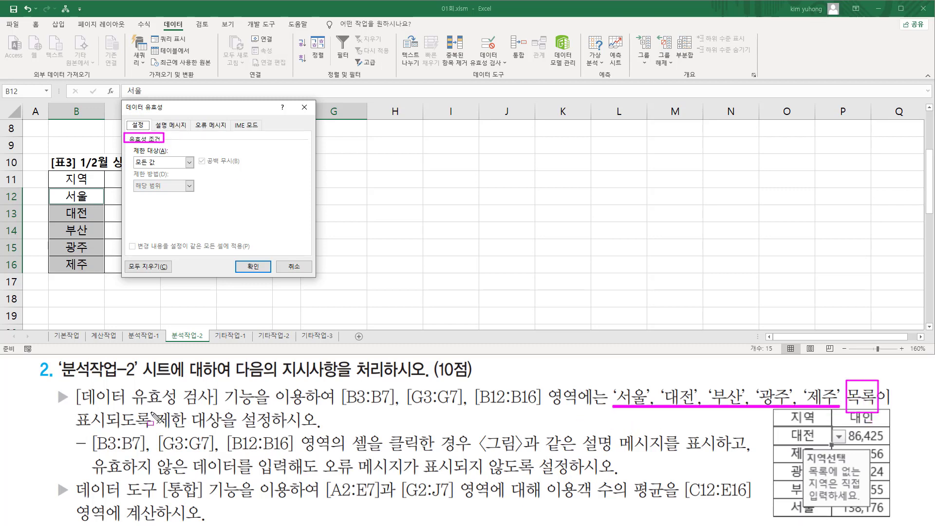
{"action": "mouse_move", "coordinate": [157, 406]}
{"action": "left_mouse_down"}
{"action": "mouse_move", "coordinate": [179, 431]}
{"action": "mouse_move", "coordinate": [234, 433]}
{"action": "mouse_move", "coordinate": [222, 431]}
{"action": "left_mouse_up"}
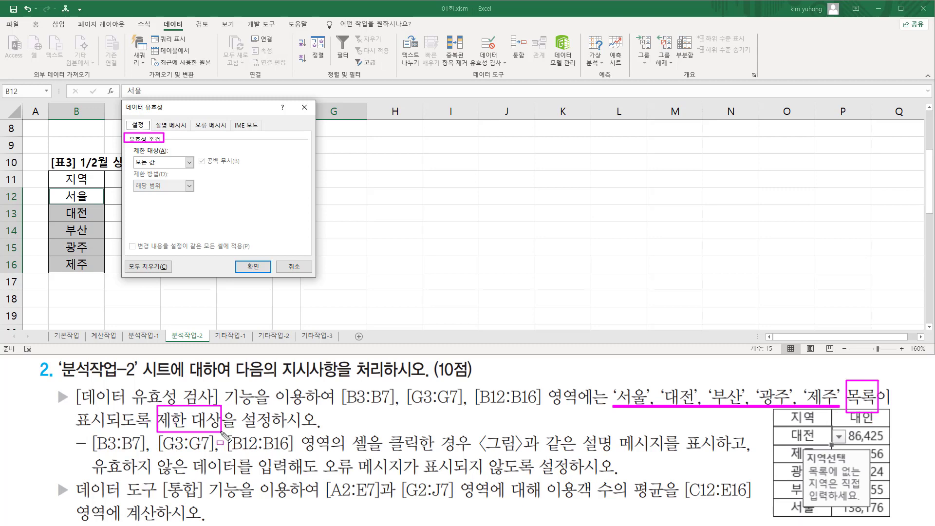
{"action": "mouse_move", "coordinate": [128, 145]}
{"action": "left_mouse_down"}
{"action": "mouse_move", "coordinate": [170, 156]}
{"action": "mouse_move", "coordinate": [157, 167]}
{"action": "left_mouse_up"}
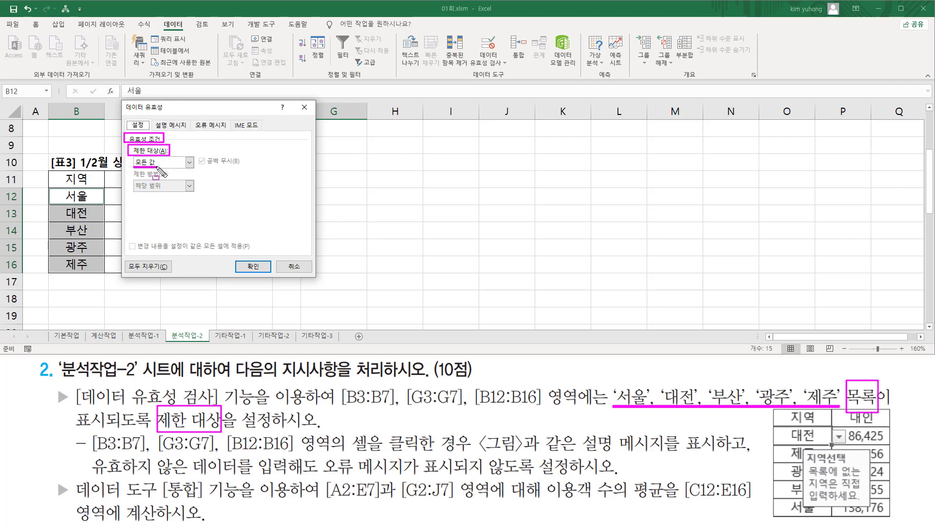
{"action": "key", "text": "Escape"}
{"action": "left_click", "coordinate": [189, 162]}
{"action": "left_click", "coordinate": [164, 198]}
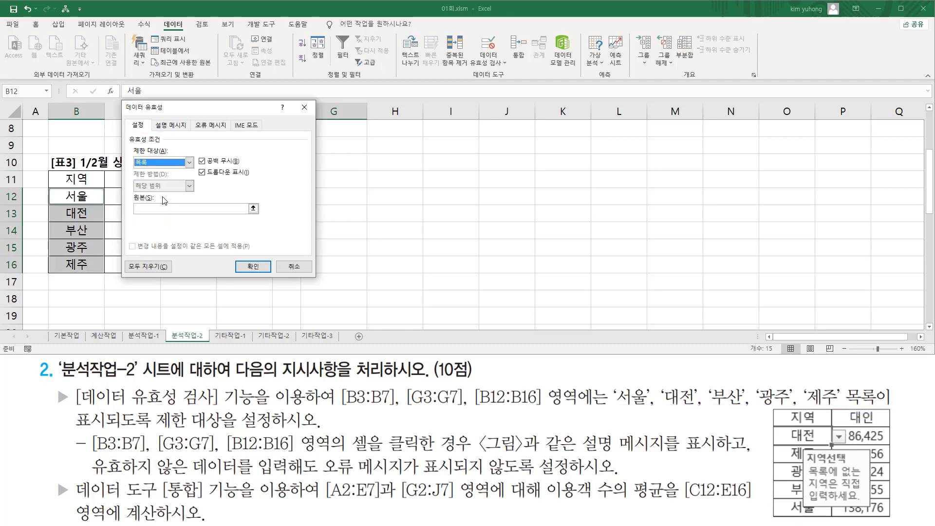
{"action": "left_click", "coordinate": [155, 209]}
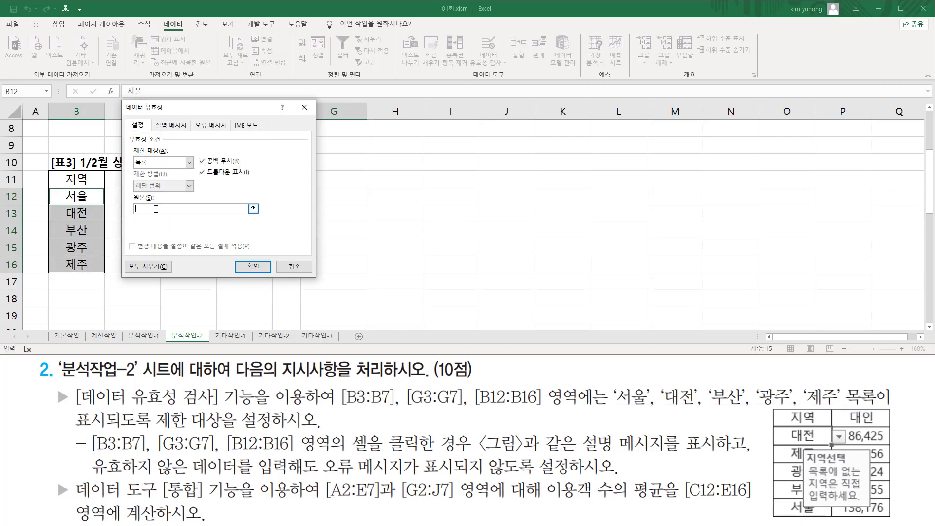
{"action": "left_click_drag", "start_coordinate": [615, 406], "coordinate": [840, 407]}
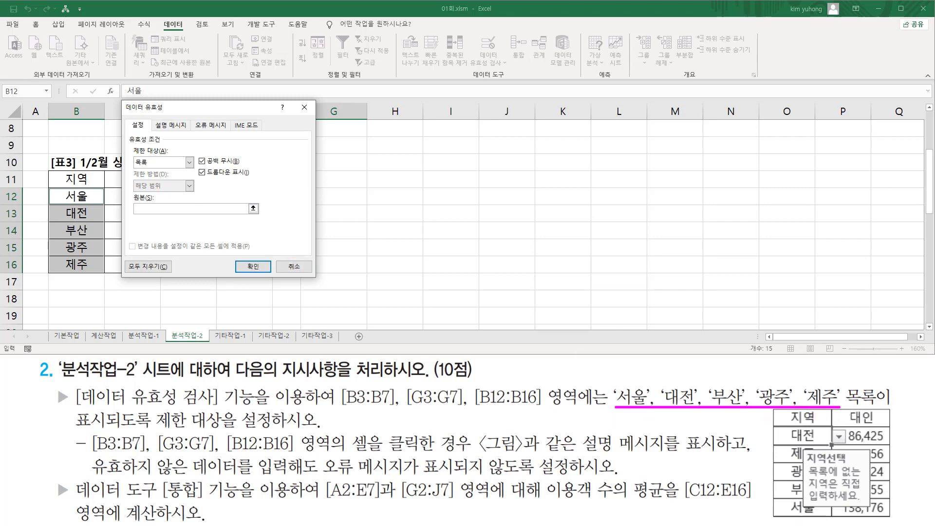
{"action": "key", "text": "Escape"}
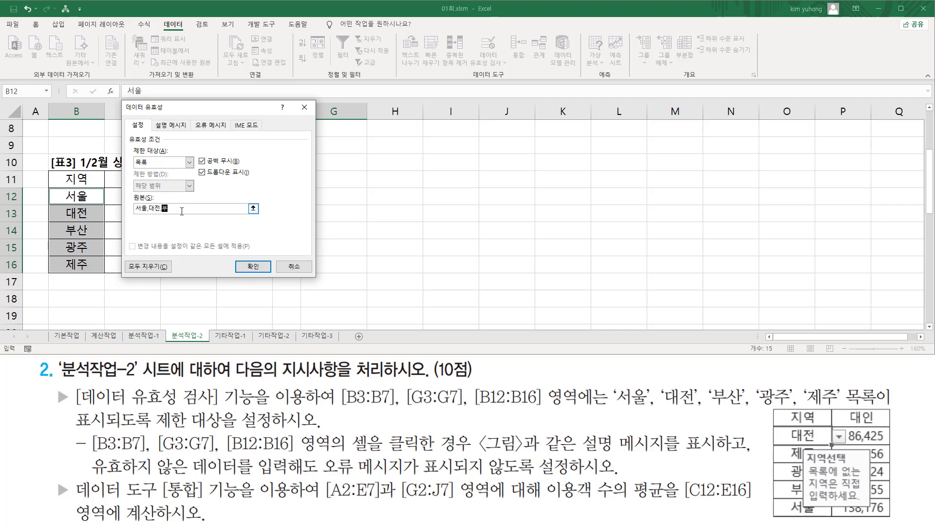
{"action": "type", "text": "광주,제주"}
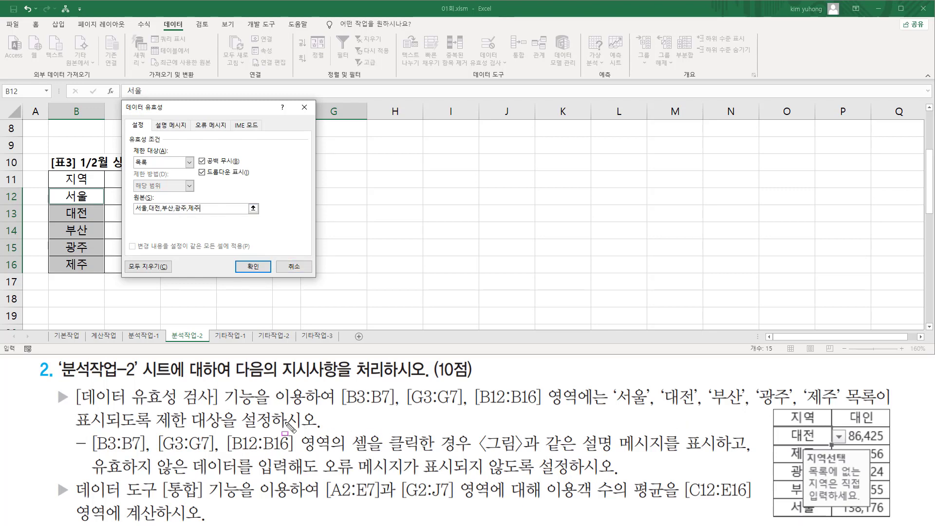
- Examine the input message instruction and the title and message text in its reference figure
{"action": "left_click_drag", "start_coordinate": [322, 409], "coordinate": [322, 423]}
{"action": "left_click_drag", "start_coordinate": [93, 453], "coordinate": [292, 454]}
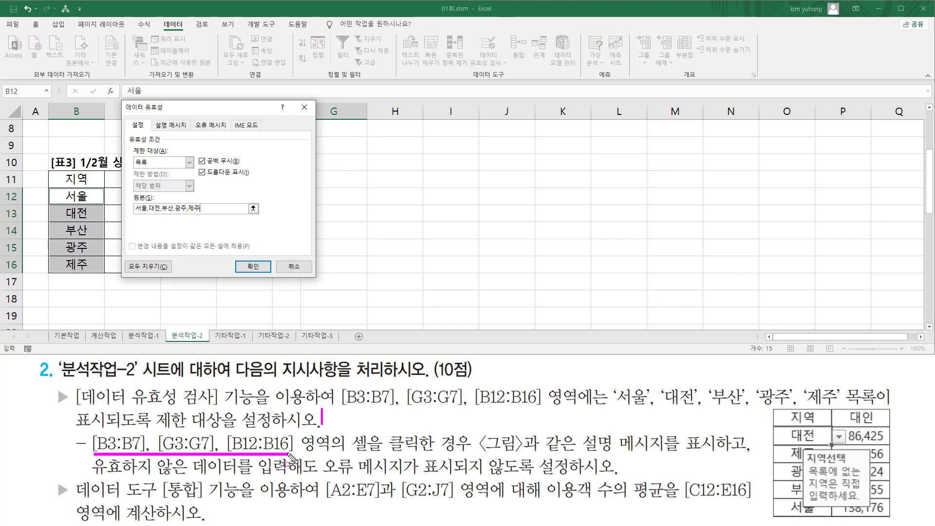
{"action": "mouse_move", "coordinate": [347, 429]}
{"action": "left_mouse_down"}
{"action": "mouse_move", "coordinate": [375, 451]}
{"action": "mouse_move", "coordinate": [535, 452]}
{"action": "left_mouse_up"}
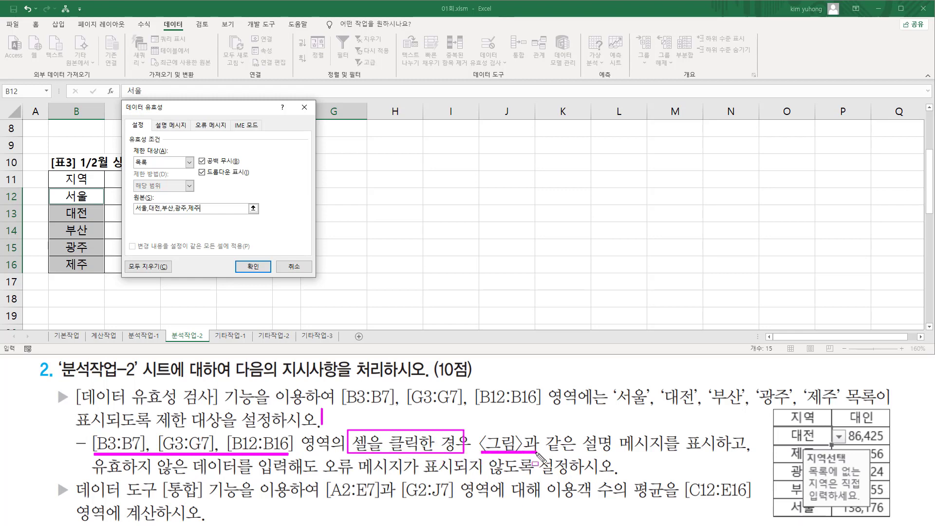
{"action": "mouse_move", "coordinate": [585, 429]}
{"action": "left_mouse_down"}
{"action": "mouse_move", "coordinate": [606, 452]}
{"action": "mouse_move", "coordinate": [718, 451]}
{"action": "left_mouse_up"}
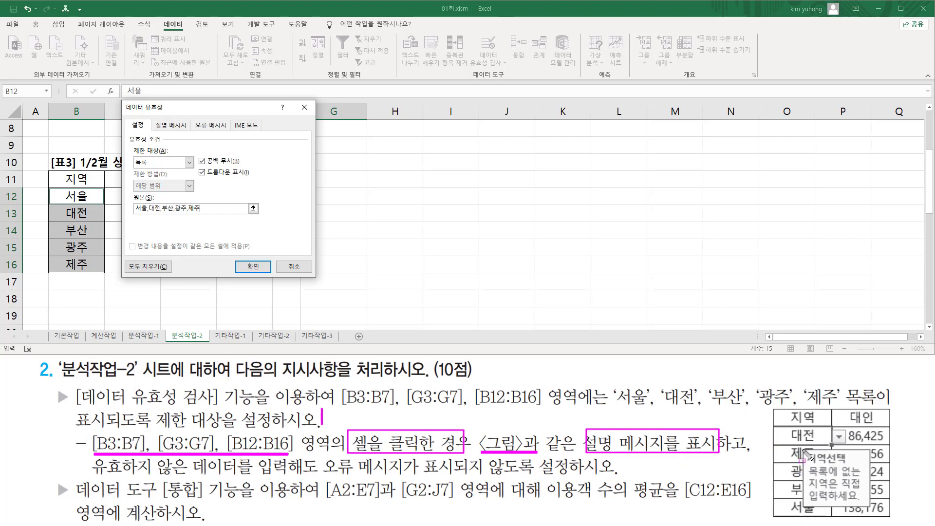
{"action": "mouse_move", "coordinate": [803, 449]}
{"action": "left_mouse_down"}
{"action": "mouse_move", "coordinate": [858, 509]}
{"action": "mouse_move", "coordinate": [870, 506]}
{"action": "left_mouse_up"}
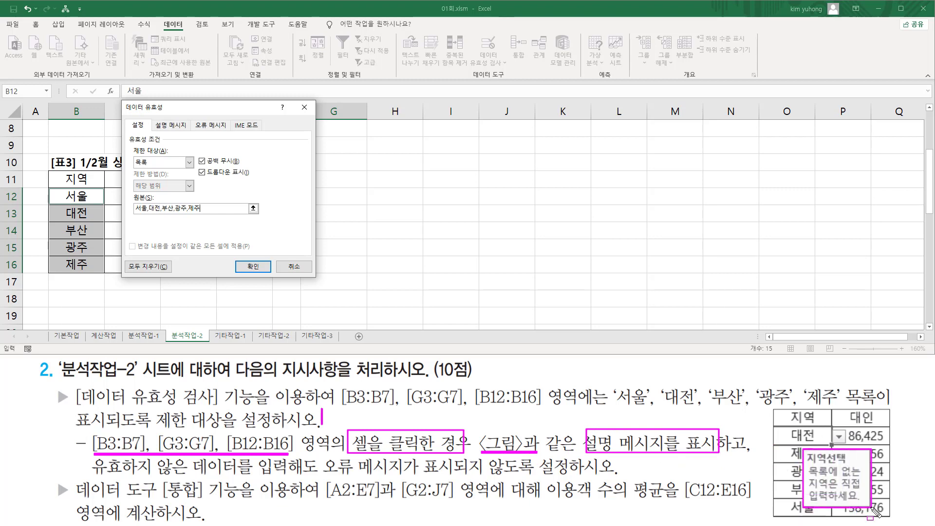
{"action": "left_click_drag", "start_coordinate": [806, 464], "coordinate": [853, 467]}
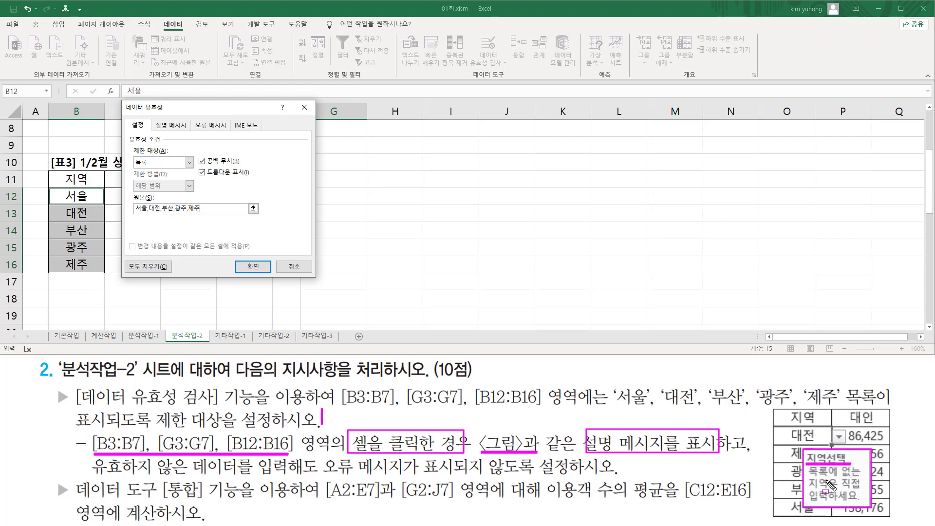
{"action": "mouse_move", "coordinate": [808, 468]}
{"action": "left_mouse_down"}
{"action": "mouse_move", "coordinate": [844, 507]}
{"action": "mouse_move", "coordinate": [867, 509]}
{"action": "left_mouse_up"}
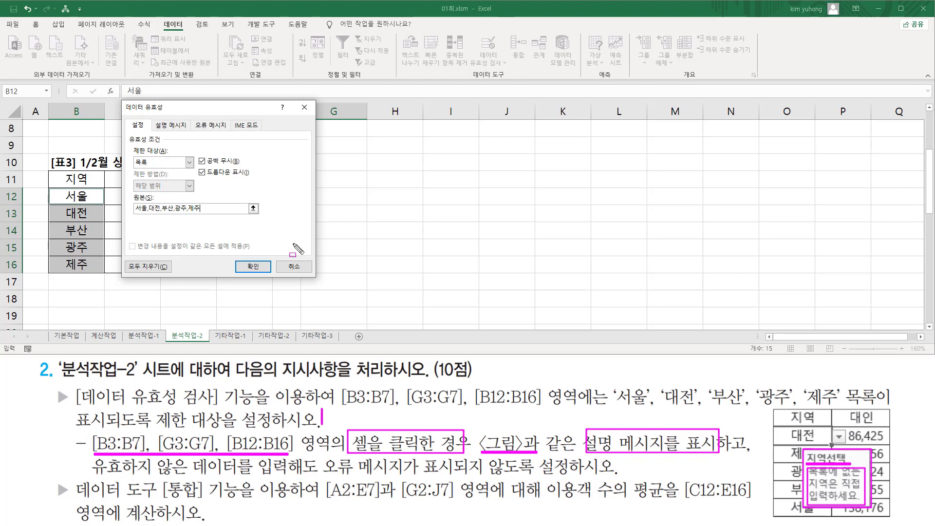
- Give the validation an input message (설명 메시지) titled 지역선택 with the text 목록에 없는 지역은 직접 입력하세요
{"action": "left_click", "coordinate": [174, 127]}
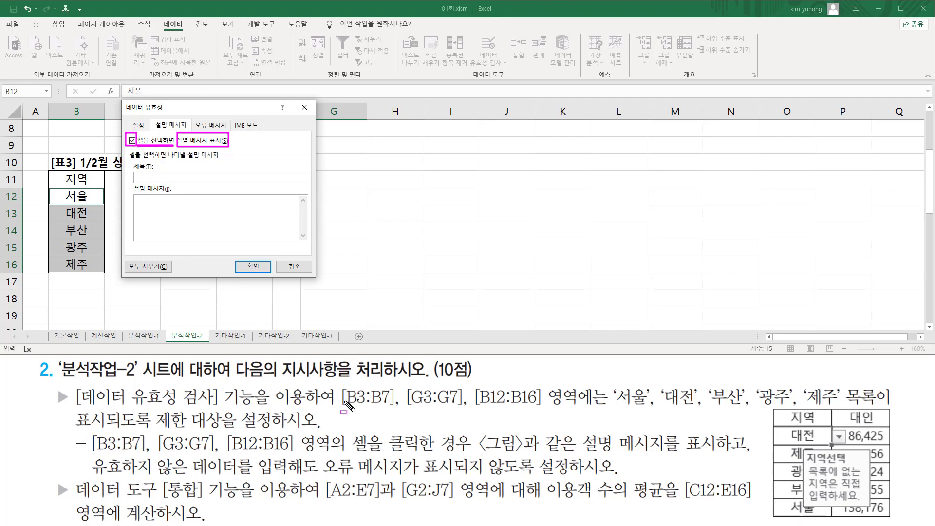
{"action": "key", "text": "Escape"}
{"action": "left_click", "coordinate": [167, 177]}
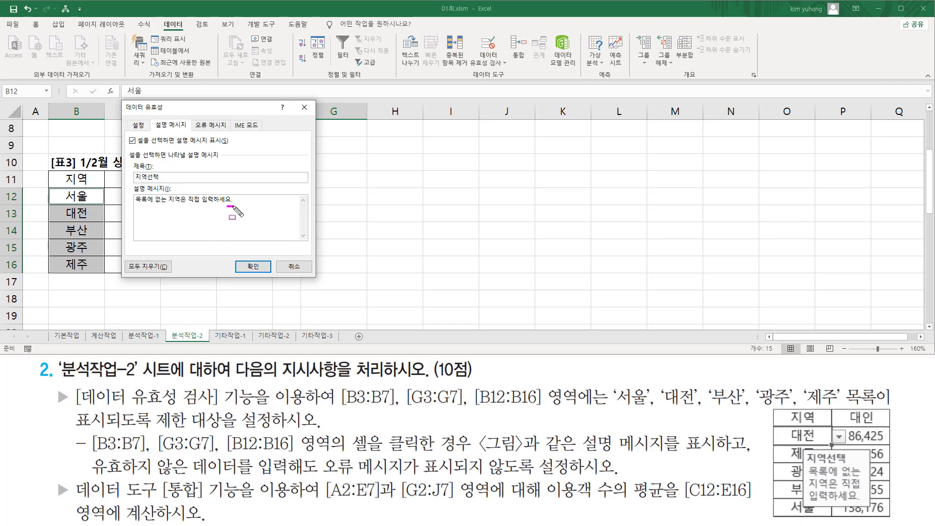
{"action": "left_click_drag", "start_coordinate": [226, 206], "coordinate": [240, 206]}
{"action": "left_click_drag", "start_coordinate": [855, 494], "coordinate": [858, 502]}
{"action": "key", "text": "Escape"}
- Turn off the error message shown when invalid data is entered (유효하지 않은 데이터를 입력하면 오류 메시지 표시)
{"action": "left_click_drag", "start_coordinate": [750, 427], "coordinate": [750, 452]}
{"action": "left_click_drag", "start_coordinate": [93, 475], "coordinate": [533, 476]}
{"action": "left_click_drag", "start_coordinate": [426, 451], "coordinate": [541, 477]}
{"action": "left_click", "coordinate": [196, 128]}
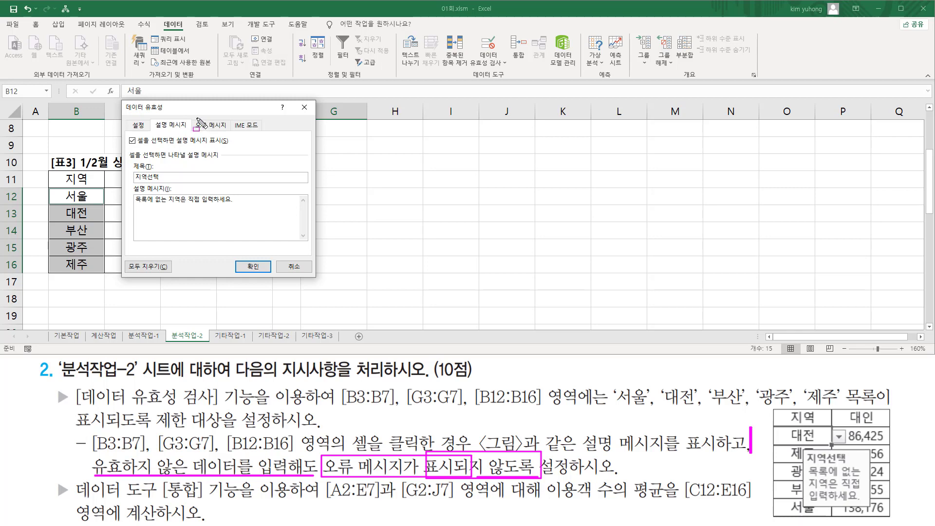
{"action": "left_click_drag", "start_coordinate": [194, 118], "coordinate": [229, 130]}
{"action": "left_click", "coordinate": [212, 126]}
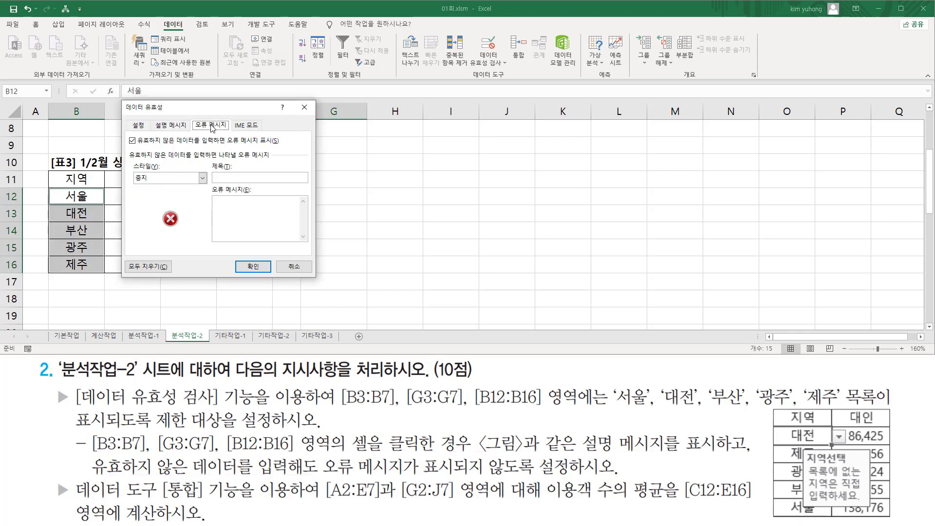
{"action": "left_click", "coordinate": [139, 156]}
{"action": "mouse_move", "coordinate": [139, 145]}
{"action": "left_mouse_down"}
{"action": "mouse_move", "coordinate": [226, 145]}
{"action": "mouse_move", "coordinate": [230, 135]}
{"action": "mouse_move", "coordinate": [278, 146]}
{"action": "left_mouse_up"}
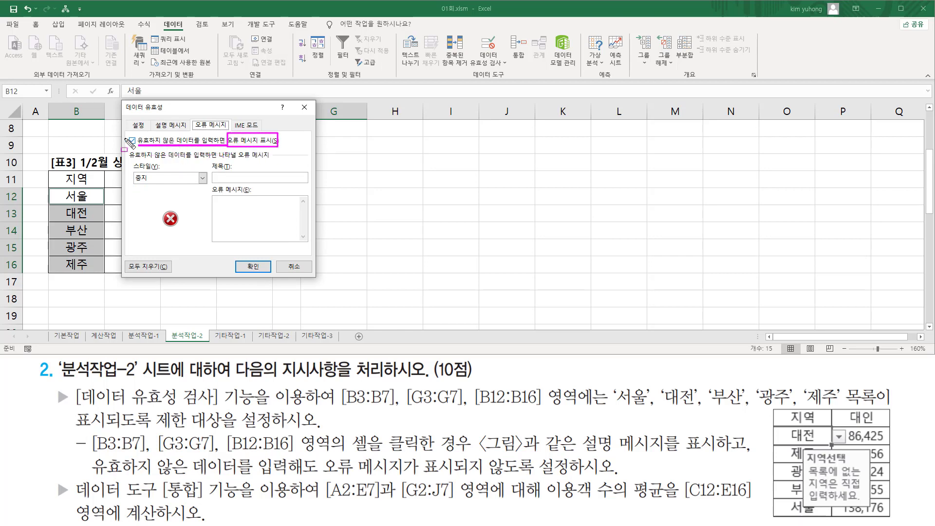
{"action": "left_click_drag", "start_coordinate": [126, 136], "coordinate": [138, 146]}
{"action": "left_click", "coordinate": [131, 142]}
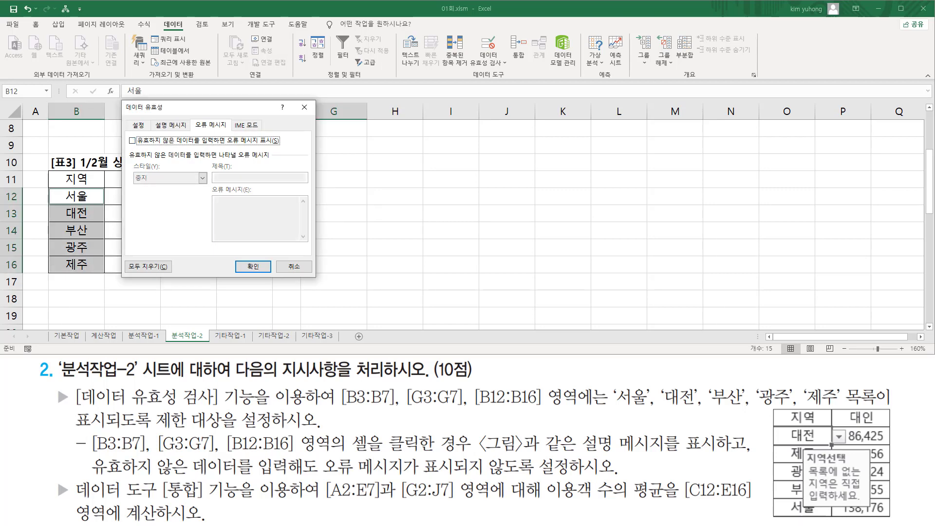
{"action": "key", "text": "ctrl+alt+d"}
{"action": "left_click_drag", "start_coordinate": [626, 458], "coordinate": [627, 472]}
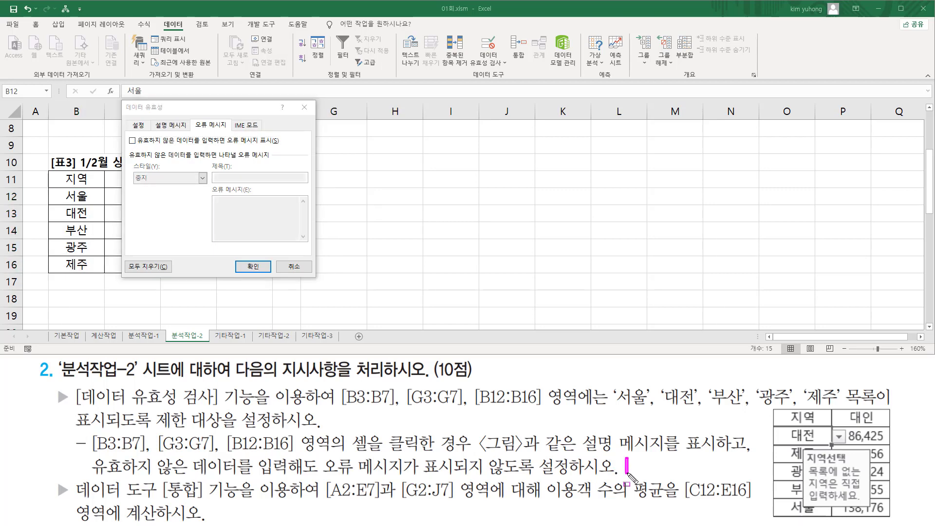
- Apply the finished data validation settings to the selected region cells
{"action": "left_click_drag", "start_coordinate": [46, 481], "coordinate": [743, 480]}
{"action": "left_click_drag", "start_coordinate": [235, 257], "coordinate": [287, 294]}
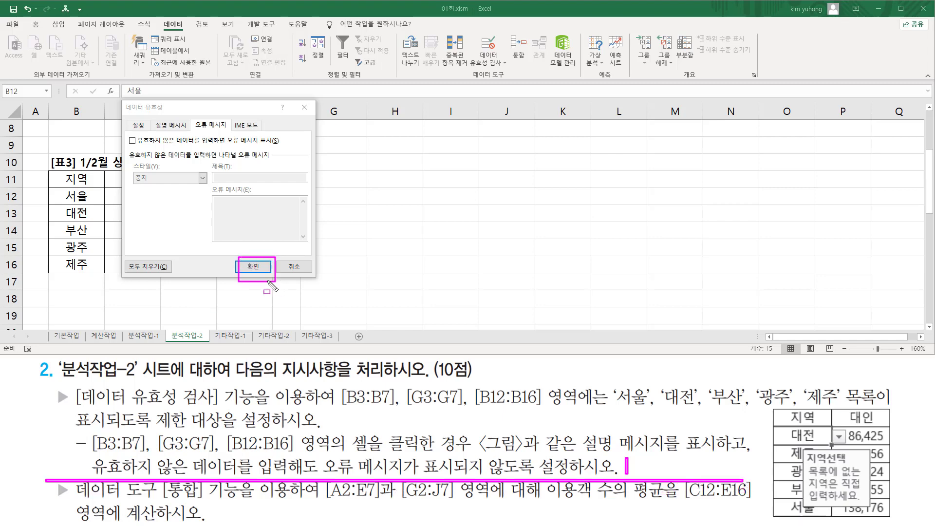
{"action": "key", "text": "Escape"}
{"action": "left_click", "coordinate": [253, 267]}
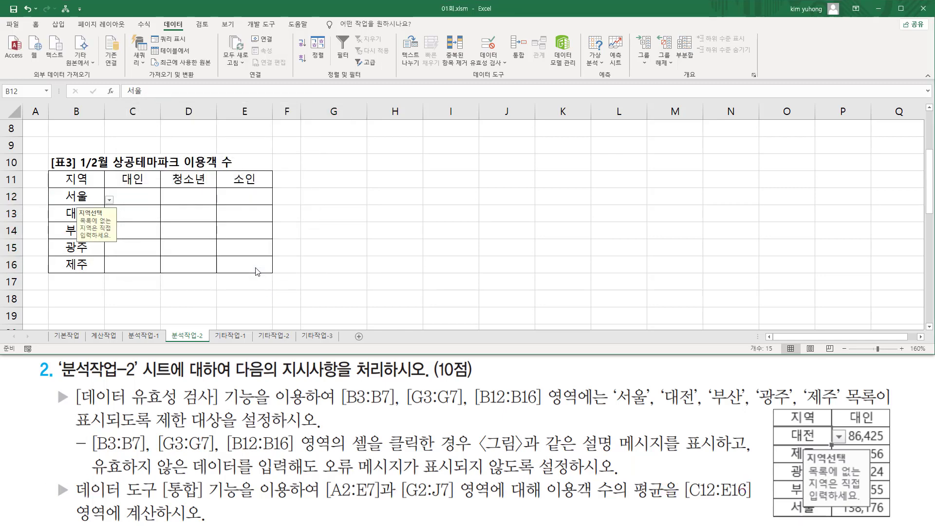
- Check the input message and the list of allowed regions on cell G3
{"action": "scroll", "coordinate": [418, 263], "scroll_direction": "up", "scroll_amount": 3}
{"action": "left_click", "coordinate": [649, 233]}
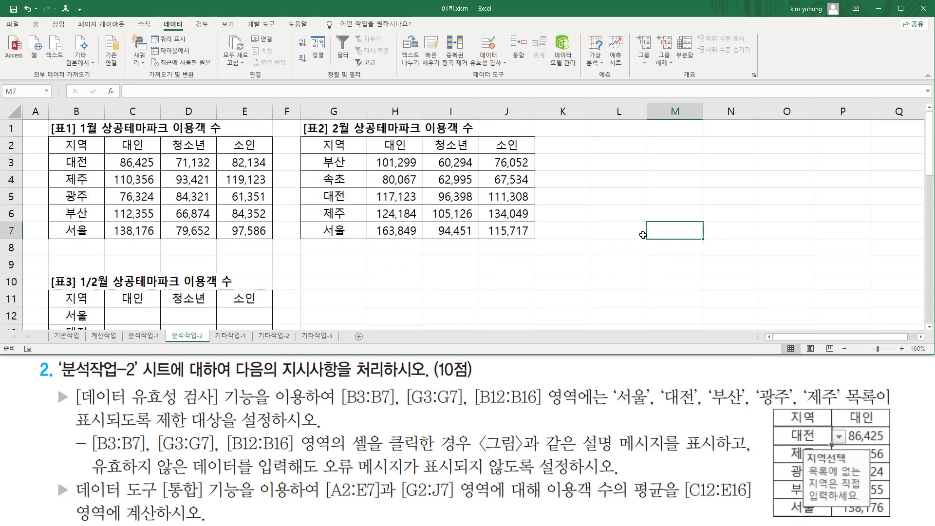
{"action": "left_click", "coordinate": [352, 164]}
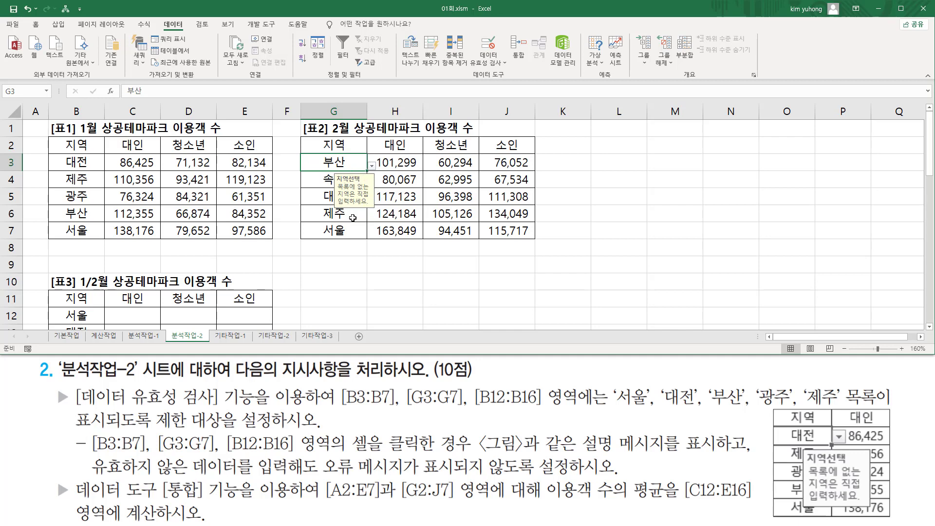
{"action": "left_click_drag", "start_coordinate": [365, 159], "coordinate": [379, 173]}
{"action": "key", "text": "Escape"}
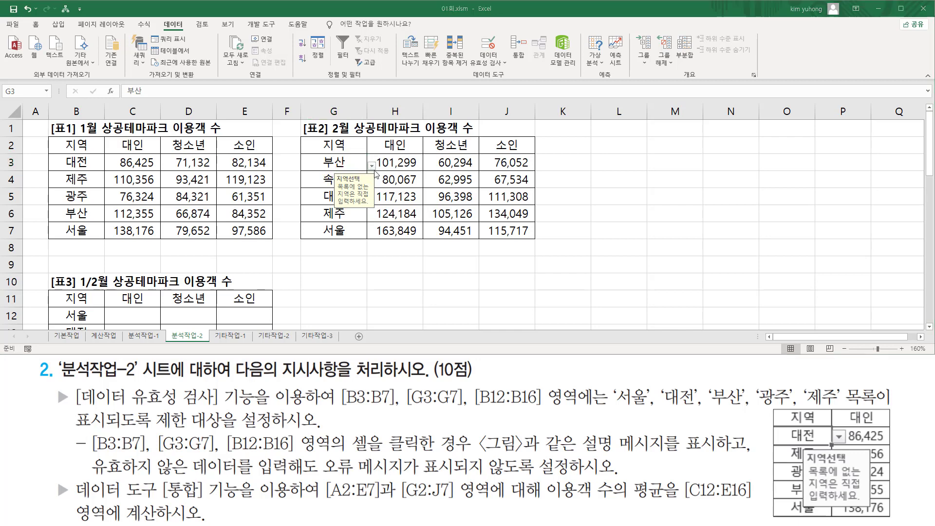
{"action": "left_click", "coordinate": [372, 166]}
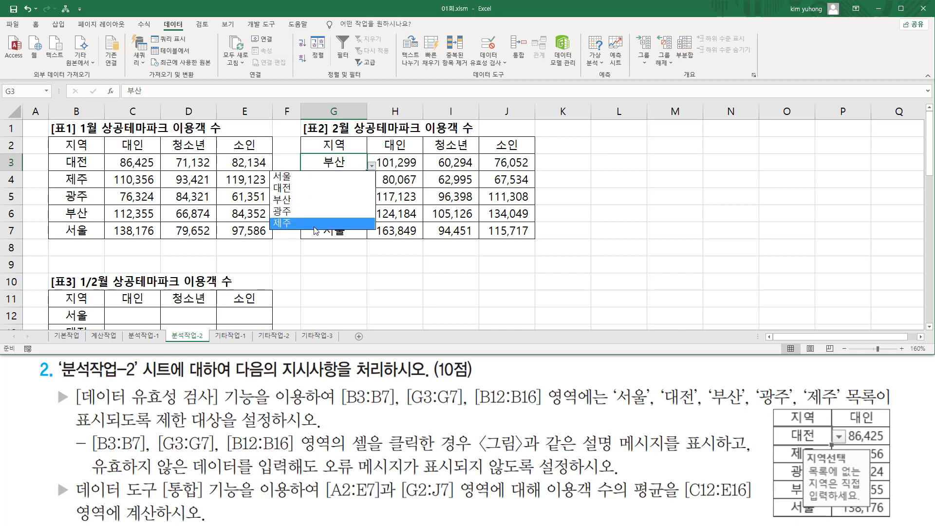
{"action": "left_click", "coordinate": [391, 254]}
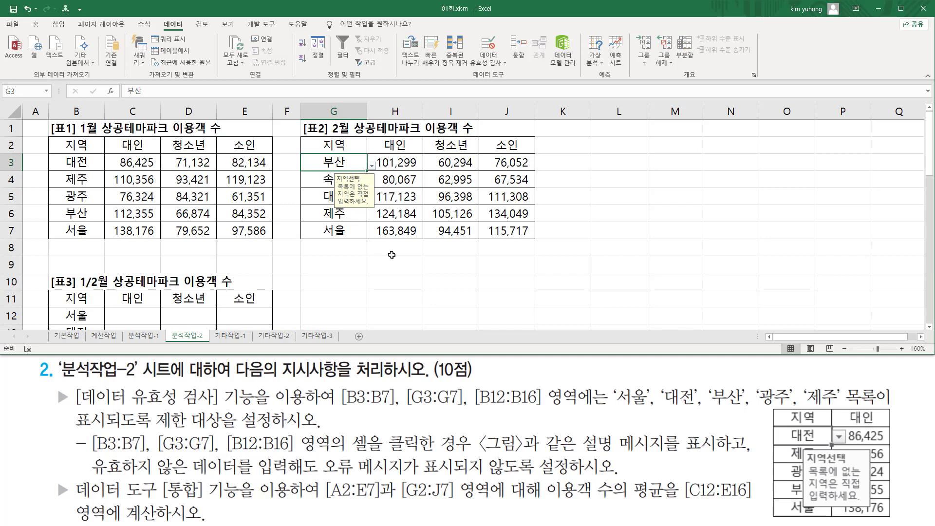
- Test the validation by entering the unlisted region 대구 in G7, and undo the entry
{"action": "left_click_drag", "start_coordinate": [91, 477], "coordinate": [552, 482]}
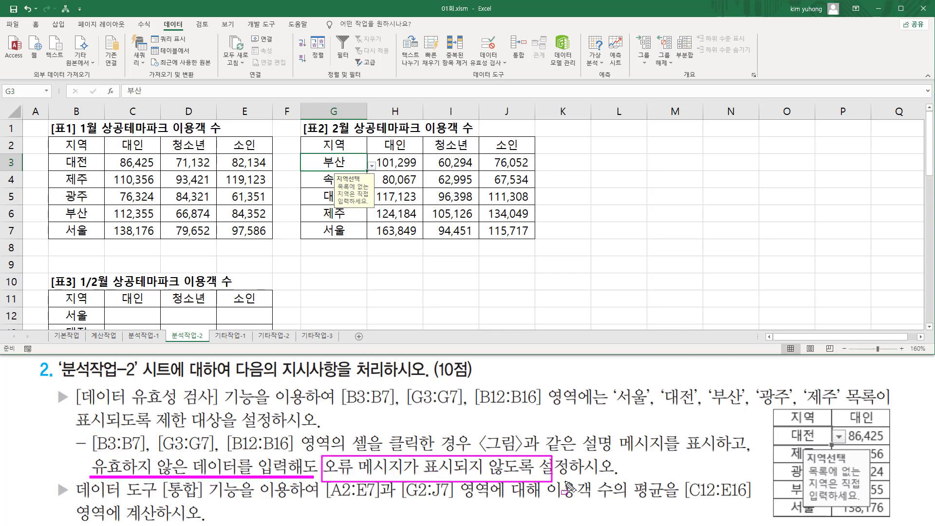
{"action": "key", "text": "Escape"}
{"action": "left_click", "coordinate": [326, 232]}
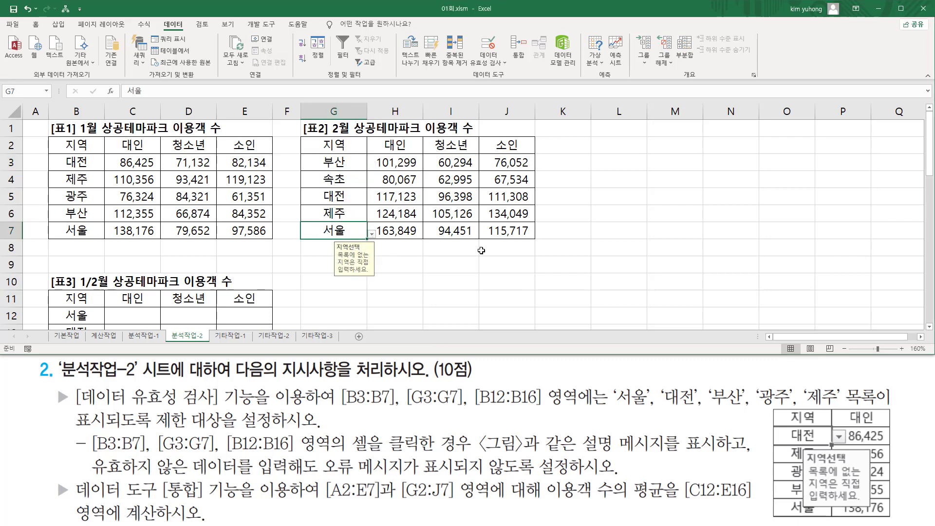
{"action": "type", "text": "대구"}
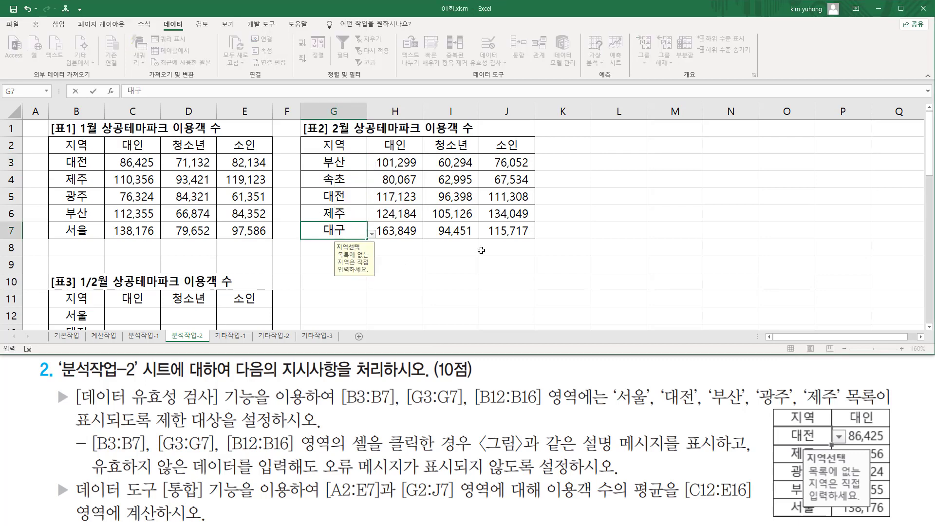
{"action": "key", "text": "Return"}
{"action": "key", "text": "Up"}
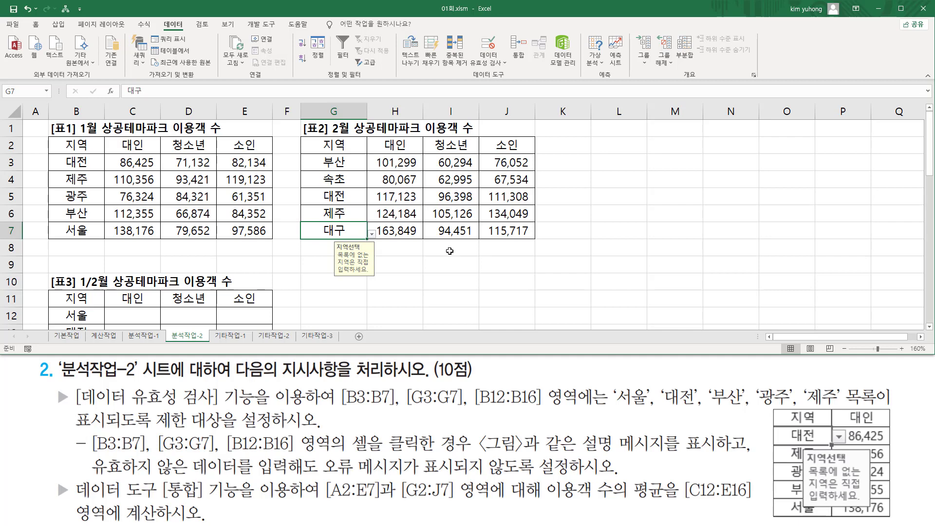
{"action": "key", "text": "ctrl+z"}
{"action": "left_click", "coordinate": [424, 273]}
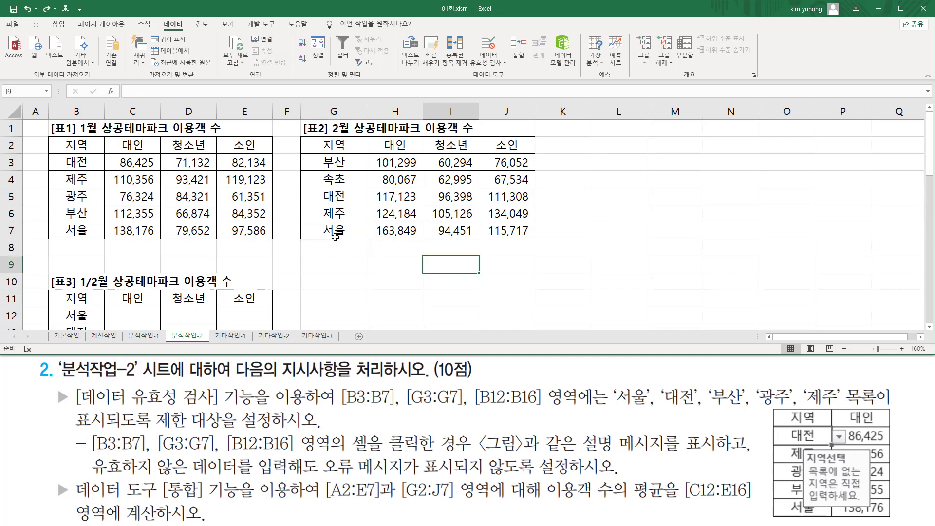
{"action": "left_click", "coordinate": [318, 269]}
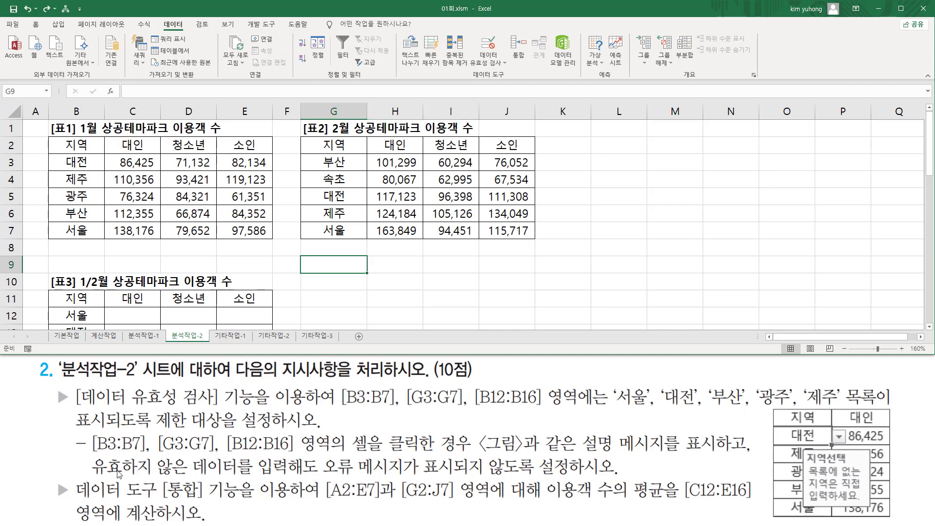
- Examine the consolidation (통합) instruction together with its two source tables, the required average and the target range C12:E16
{"action": "left_click_drag", "start_coordinate": [56, 473], "coordinate": [750, 471]}
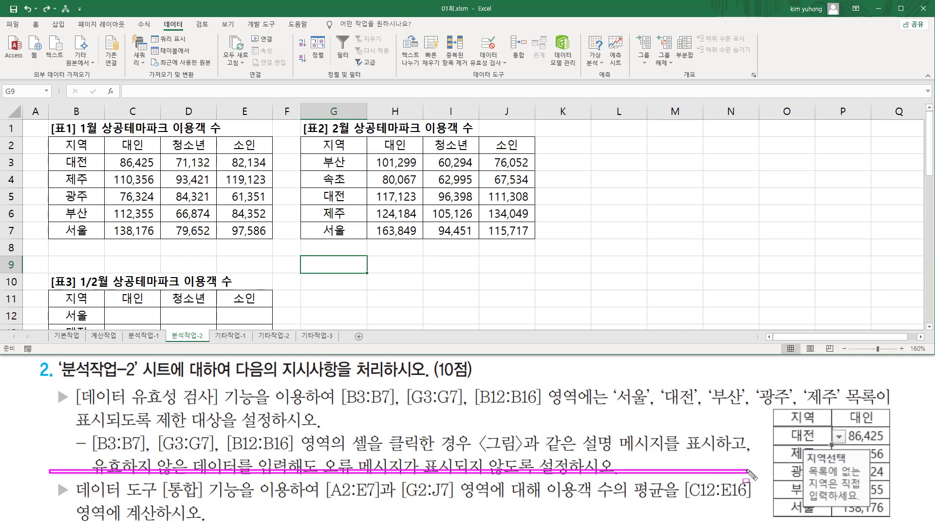
{"action": "key", "text": "Escape"}
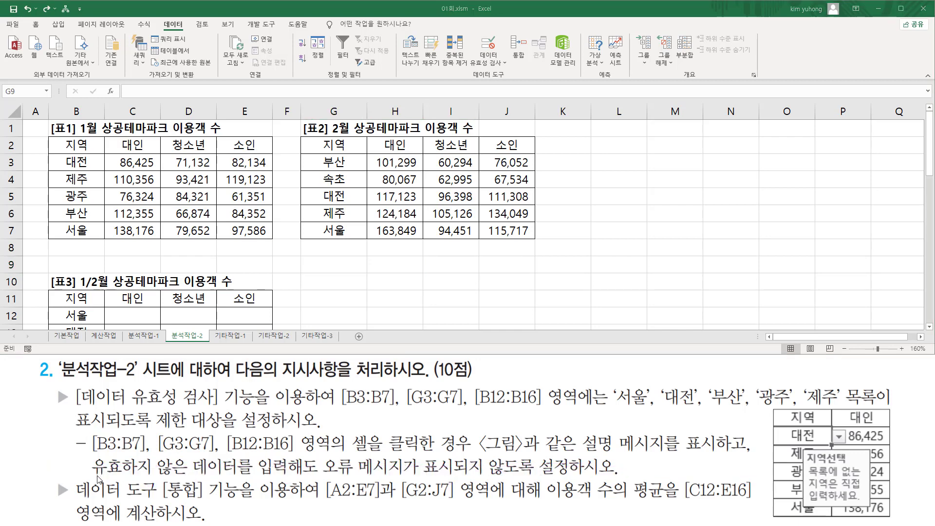
{"action": "mouse_move", "coordinate": [73, 478]}
{"action": "left_mouse_down"}
{"action": "mouse_move", "coordinate": [91, 502]}
{"action": "mouse_move", "coordinate": [243, 499]}
{"action": "left_mouse_up"}
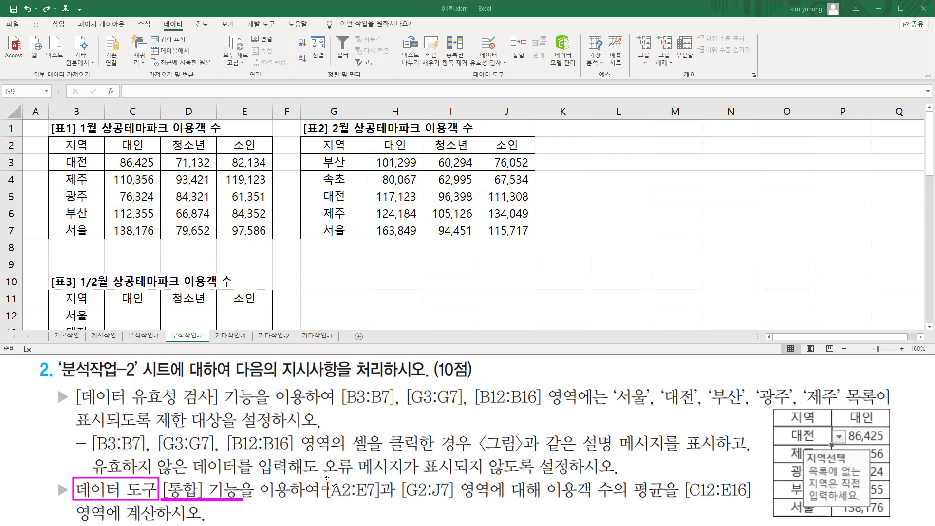
{"action": "left_click_drag", "start_coordinate": [325, 476], "coordinate": [379, 503]}
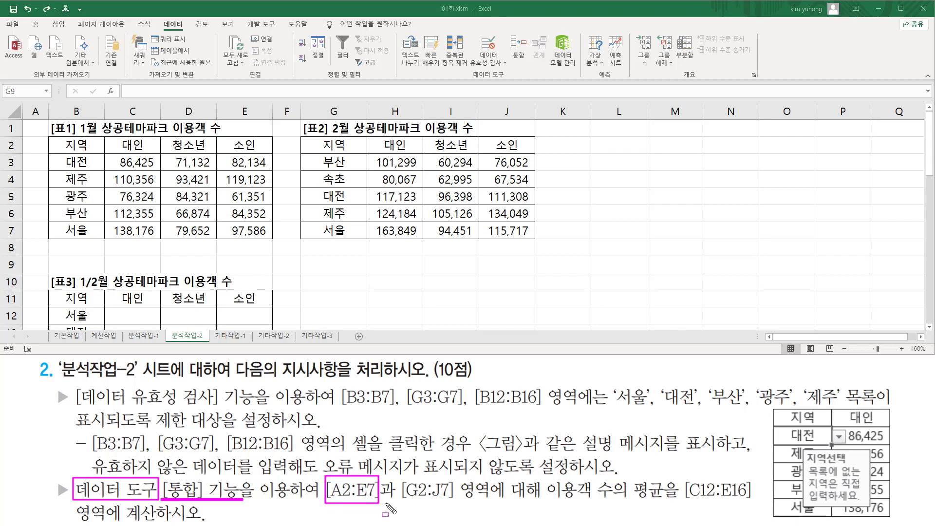
{"action": "left_click_drag", "start_coordinate": [49, 137], "coordinate": [270, 238]}
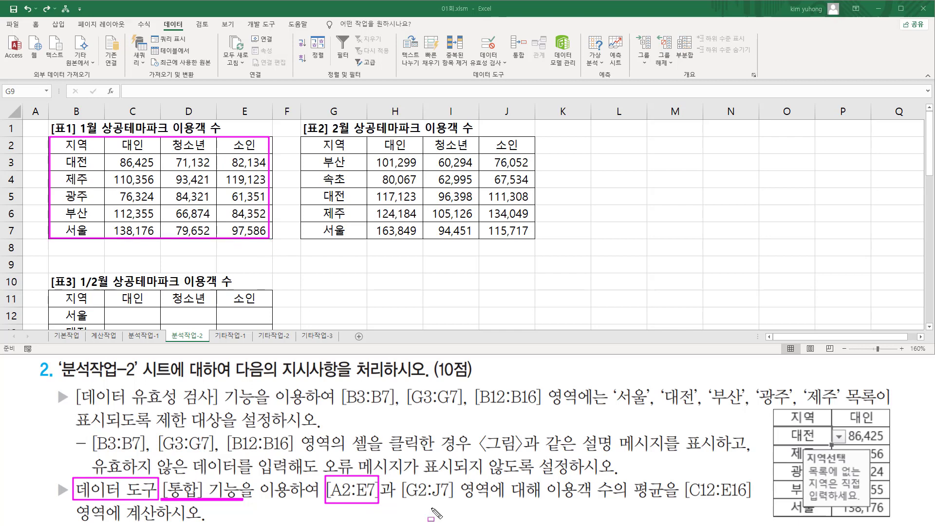
{"action": "mouse_move", "coordinate": [402, 476]}
{"action": "left_mouse_down"}
{"action": "mouse_move", "coordinate": [433, 504]}
{"action": "mouse_move", "coordinate": [457, 504]}
{"action": "left_mouse_up"}
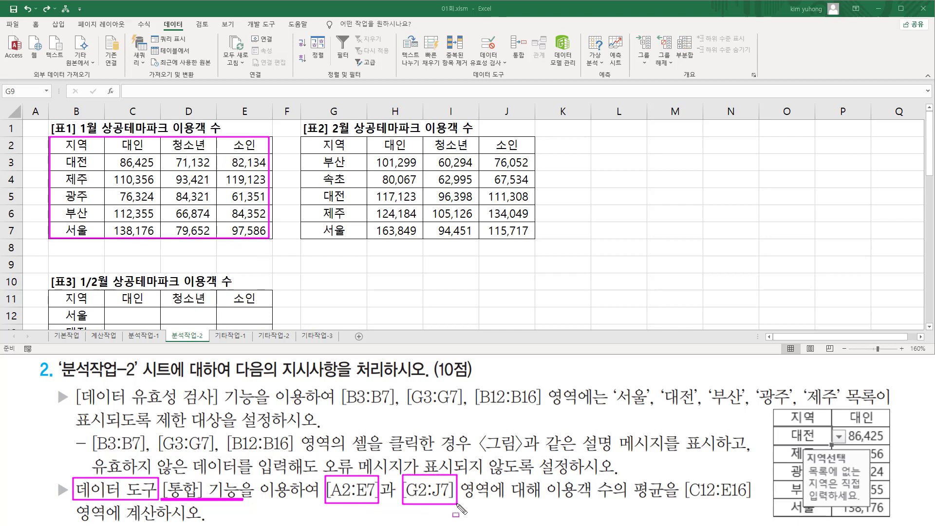
{"action": "mouse_move", "coordinate": [306, 138]}
{"action": "left_mouse_down"}
{"action": "mouse_move", "coordinate": [321, 152]}
{"action": "mouse_move", "coordinate": [492, 194]}
{"action": "mouse_move", "coordinate": [530, 238]}
{"action": "left_mouse_up"}
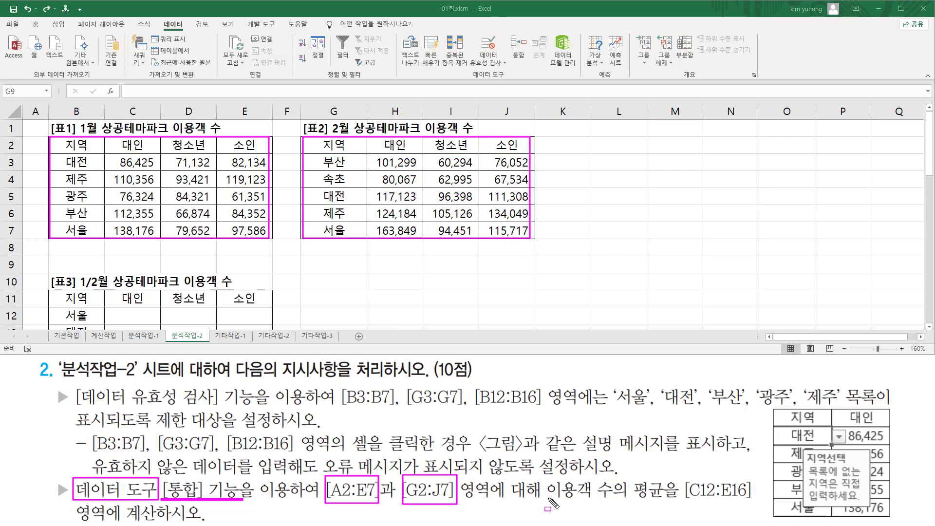
{"action": "left_click_drag", "start_coordinate": [541, 498], "coordinate": [752, 501]}
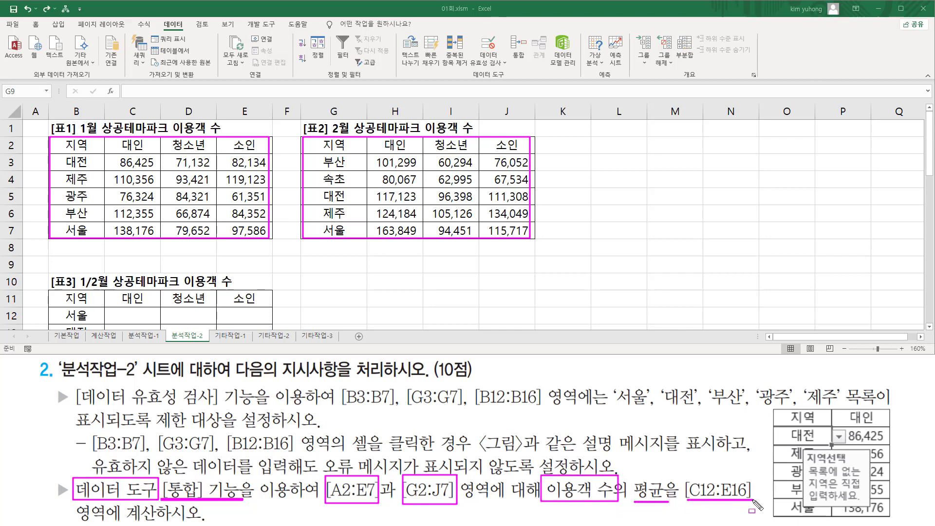
{"action": "left_click_drag", "start_coordinate": [105, 307], "coordinate": [269, 334]}
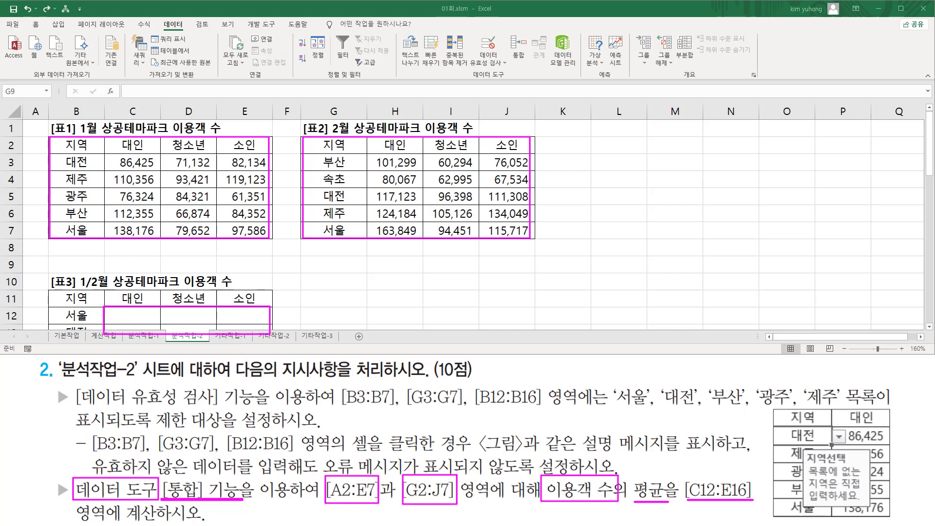
- Select B11:E16 of the 1/2월 상공테마파크 이용객 수 table and start the Consolidate (통합) command
{"action": "scroll", "coordinate": [78, 180], "scroll_direction": "down", "scroll_amount": 2}
{"action": "left_click", "coordinate": [77, 179]}
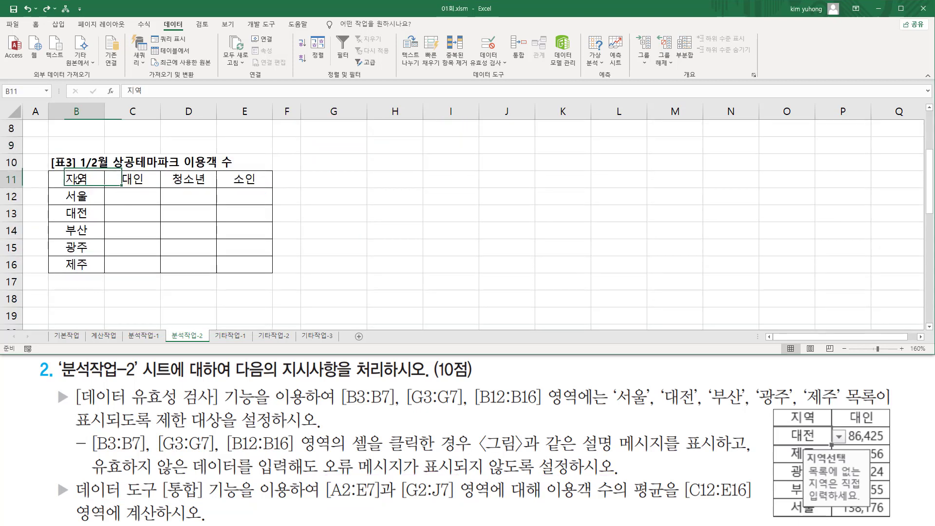
{"action": "left_click_drag", "start_coordinate": [76, 179], "coordinate": [247, 265]}
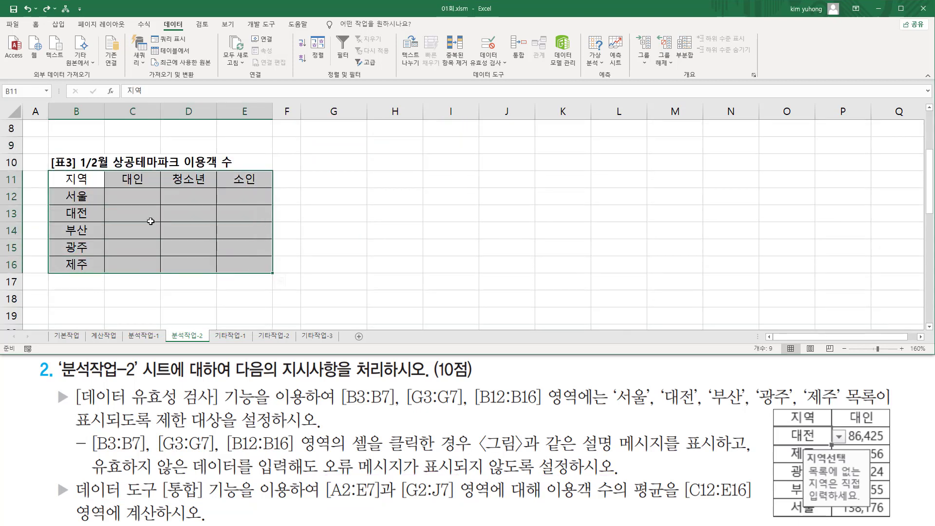
{"action": "key", "text": "ctrl+2"}
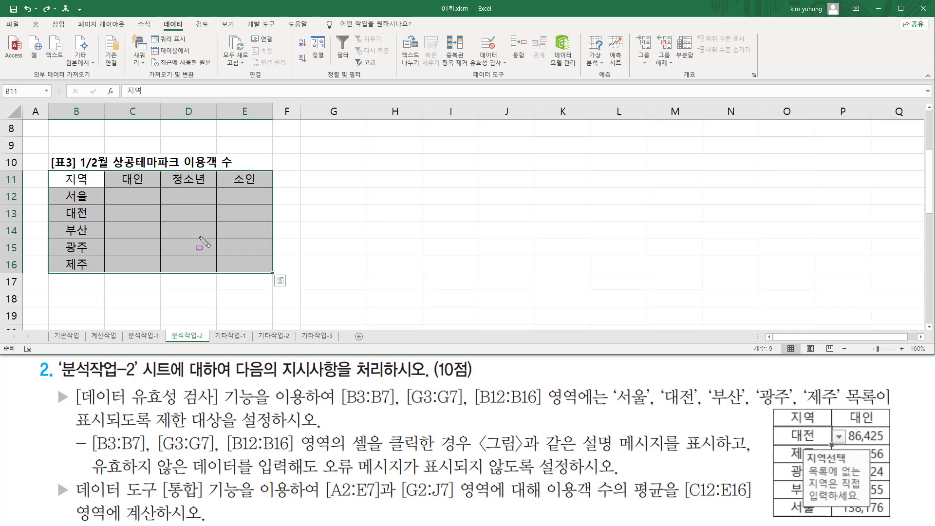
{"action": "left_click_drag", "start_coordinate": [163, 18], "coordinate": [188, 30]}
{"action": "left_click_drag", "start_coordinate": [506, 30], "coordinate": [532, 66]}
{"action": "key", "text": "Escape"}
{"action": "left_click", "coordinate": [518, 48]}
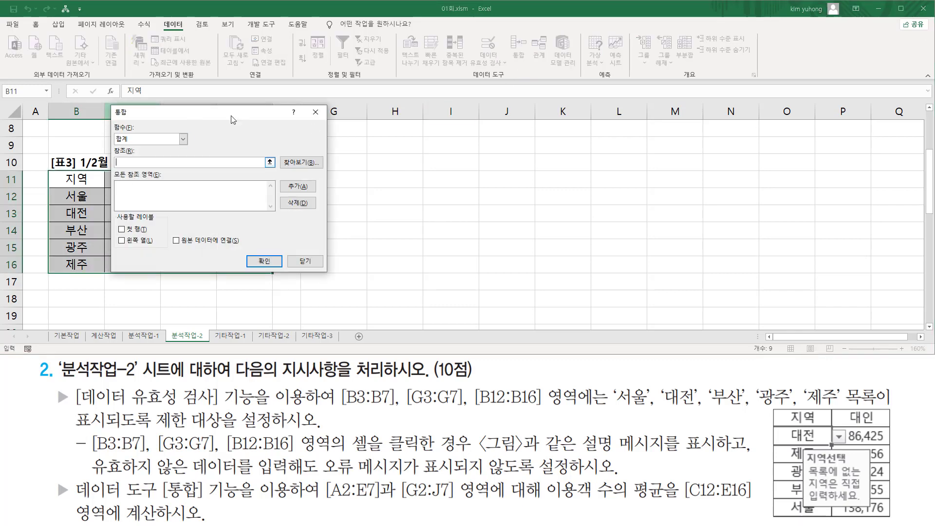
- Set the consolidation function to average (평균)
{"action": "key", "text": "ctrl+2"}
{"action": "mouse_move", "coordinate": [545, 476]}
{"action": "left_mouse_down"}
{"action": "mouse_move", "coordinate": [616, 508]}
{"action": "mouse_move", "coordinate": [663, 501]}
{"action": "left_mouse_up"}
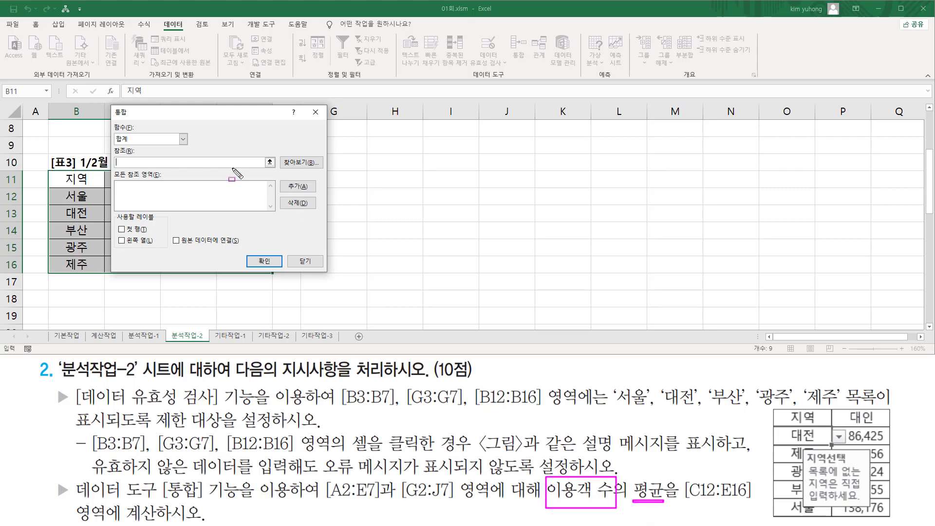
{"action": "mouse_move", "coordinate": [113, 120]}
{"action": "left_mouse_down"}
{"action": "mouse_move", "coordinate": [123, 141]}
{"action": "mouse_move", "coordinate": [181, 146]}
{"action": "left_mouse_up"}
{"action": "key", "text": "Escape"}
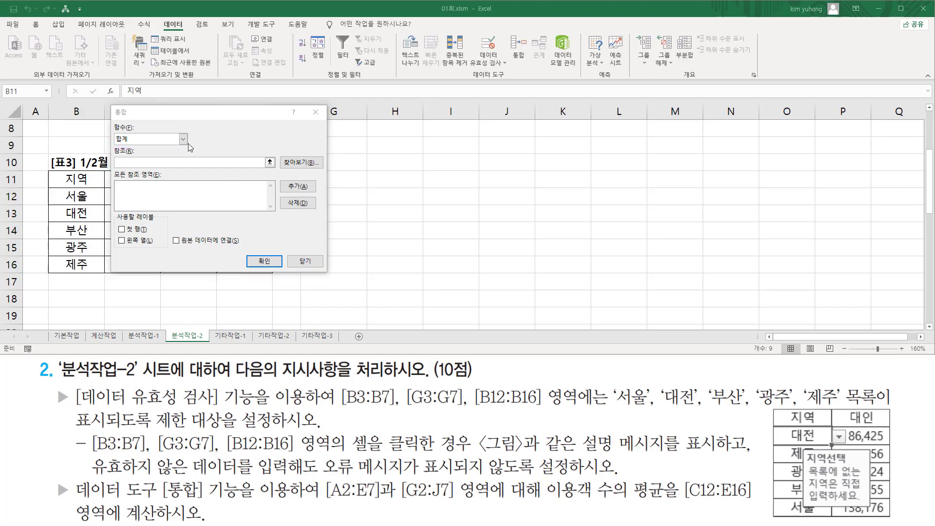
{"action": "left_click", "coordinate": [183, 139]}
{"action": "left_click", "coordinate": [165, 163]}
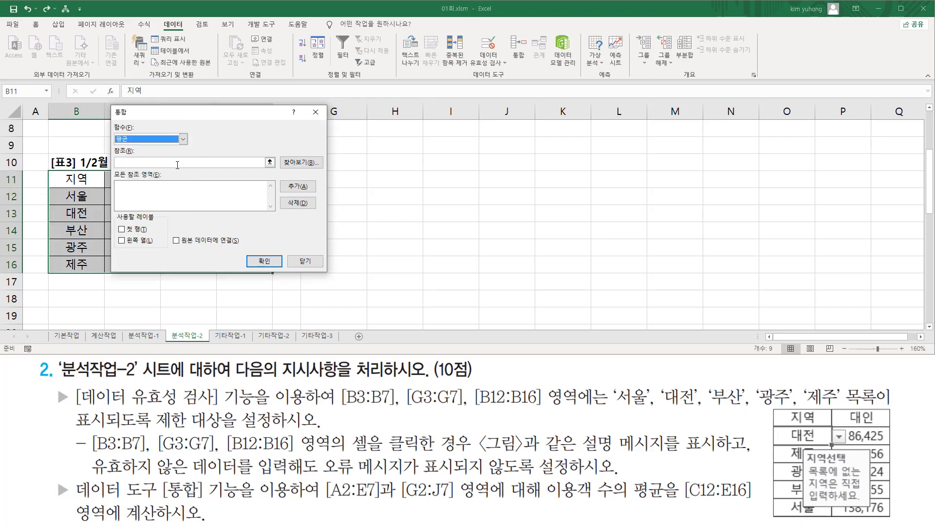
- Add B2:E7 and G2:J7 as the reference ranges of the consolidation
{"action": "scroll", "coordinate": [80, 146], "scroll_direction": "up", "scroll_amount": 3}
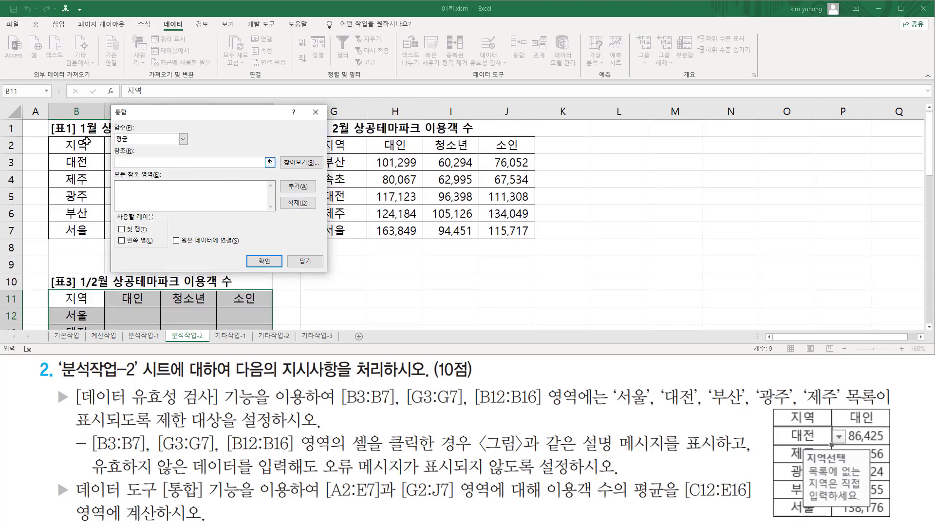
{"action": "left_click_drag", "start_coordinate": [78, 145], "coordinate": [237, 231]}
{"action": "key", "text": "ctrl+2"}
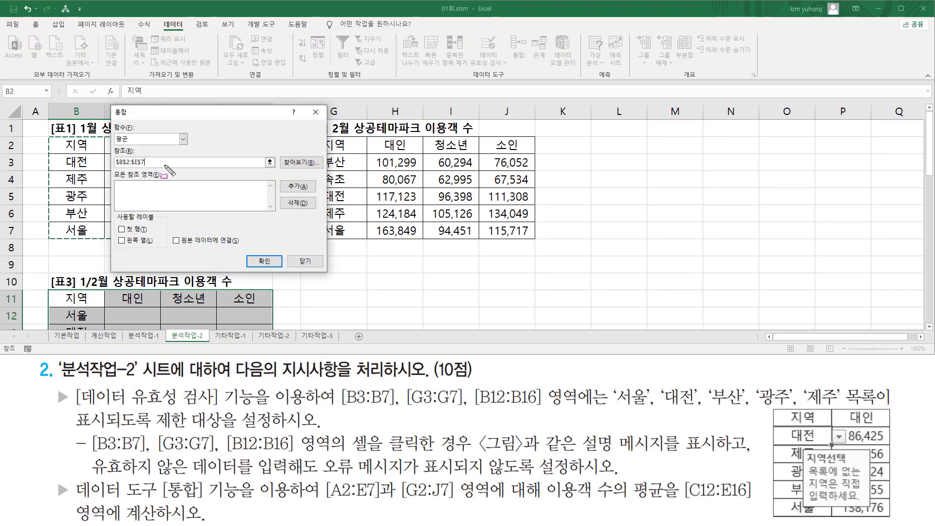
{"action": "left_click_drag", "start_coordinate": [116, 167], "coordinate": [150, 166]}
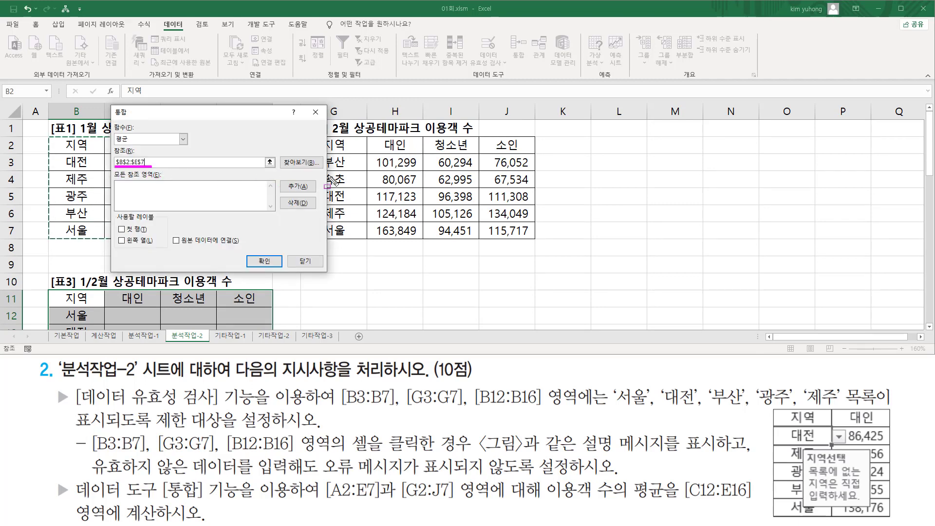
{"action": "left_click", "coordinate": [297, 186]}
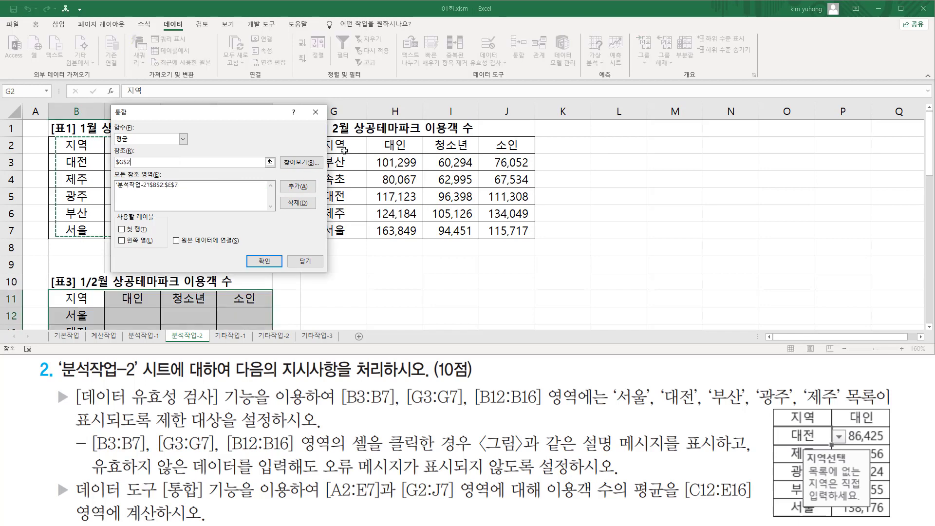
{"action": "left_click_drag", "start_coordinate": [346, 146], "coordinate": [501, 228]}
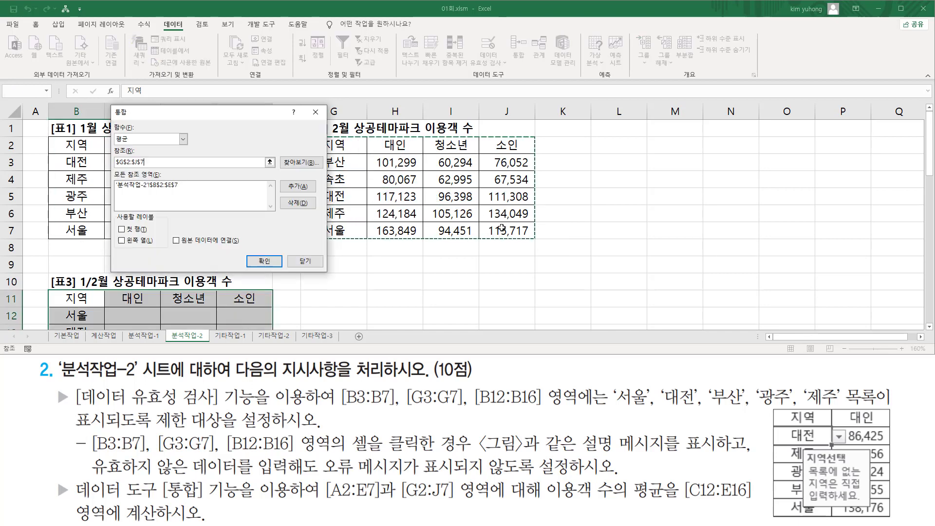
{"action": "left_click", "coordinate": [297, 186]}
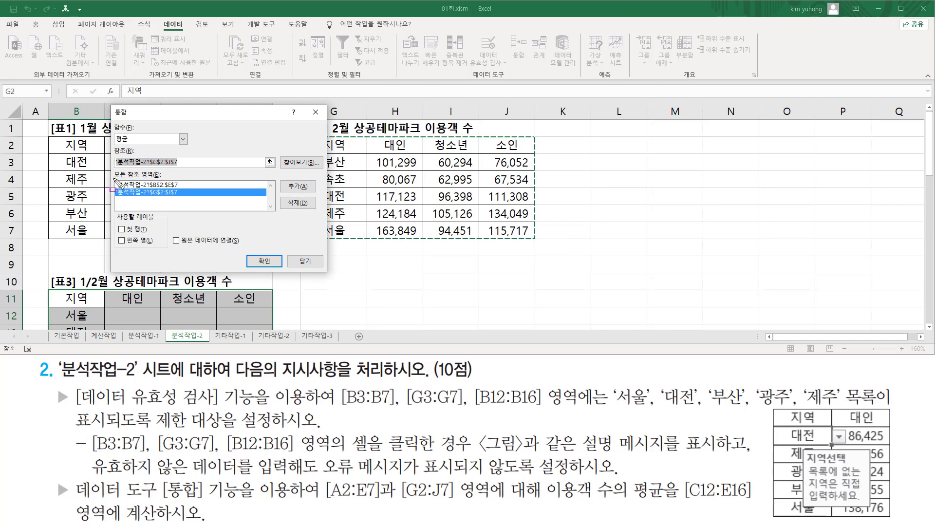
- Use the top row (첫 행) and left column (왼쪽 열) as labels and run the consolidation
{"action": "mouse_move", "coordinate": [113, 179]}
{"action": "left_mouse_down"}
{"action": "mouse_move", "coordinate": [136, 200]}
{"action": "mouse_move", "coordinate": [190, 198]}
{"action": "left_mouse_up"}
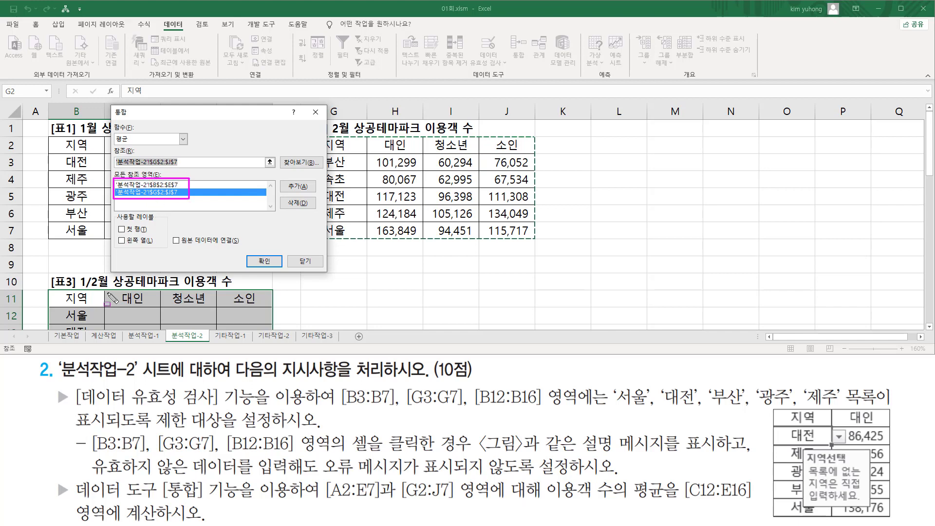
{"action": "left_click_drag", "start_coordinate": [65, 291], "coordinate": [87, 330]}
{"action": "mouse_move", "coordinate": [114, 291]}
{"action": "left_mouse_down"}
{"action": "mouse_move", "coordinate": [139, 301]}
{"action": "mouse_move", "coordinate": [263, 305]}
{"action": "left_mouse_up"}
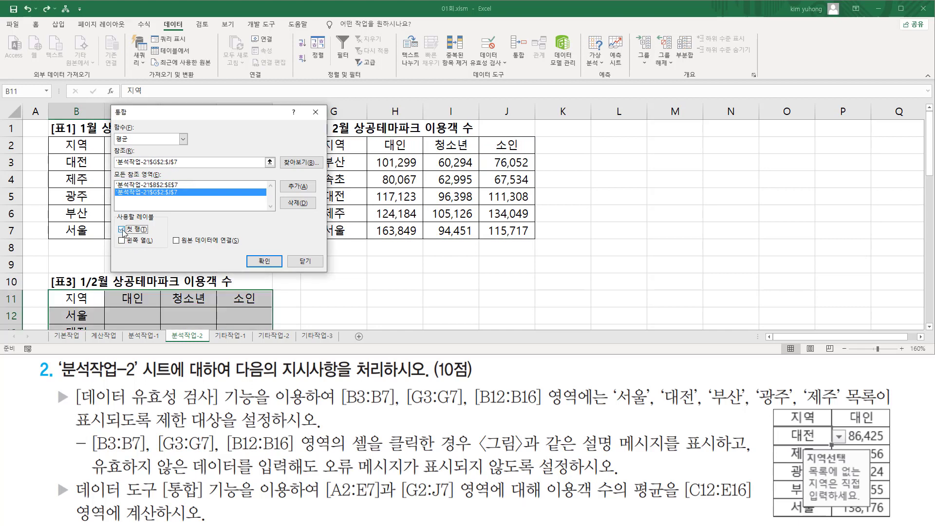
{"action": "left_click", "coordinate": [122, 229]}
{"action": "left_click", "coordinate": [121, 240]}
{"action": "left_click", "coordinate": [262, 262]}
{"action": "scroll", "coordinate": [324, 263], "scroll_direction": "down", "scroll_amount": 2}
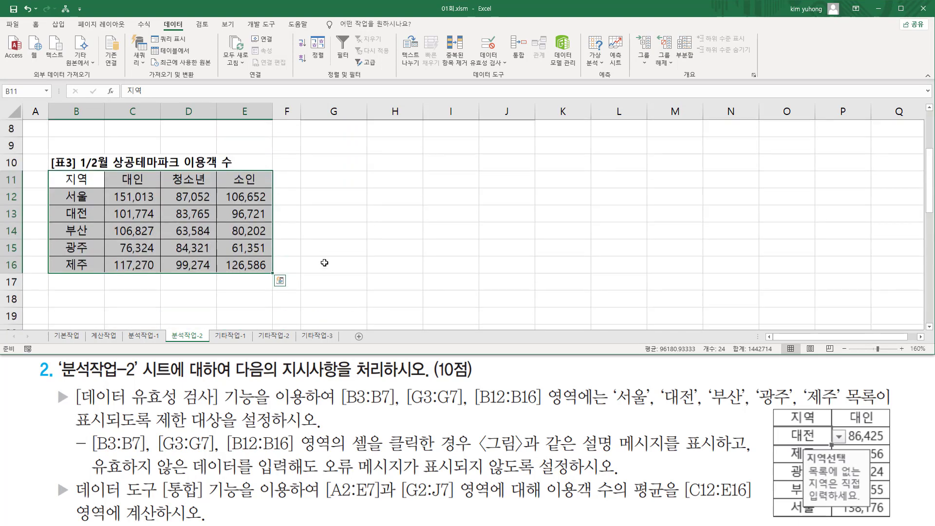